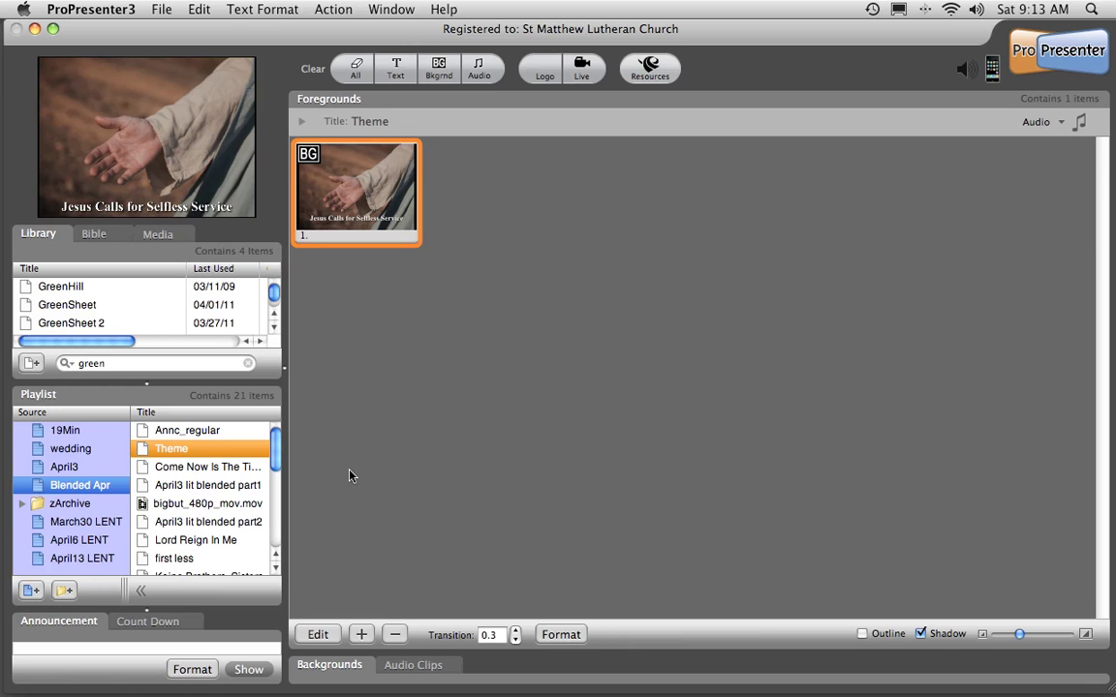
Step: Load the Blended Apr song 'Come Now Is The Time To Worship' to show its 32 slides
{"action": "left_click", "coordinate": [196, 468]}
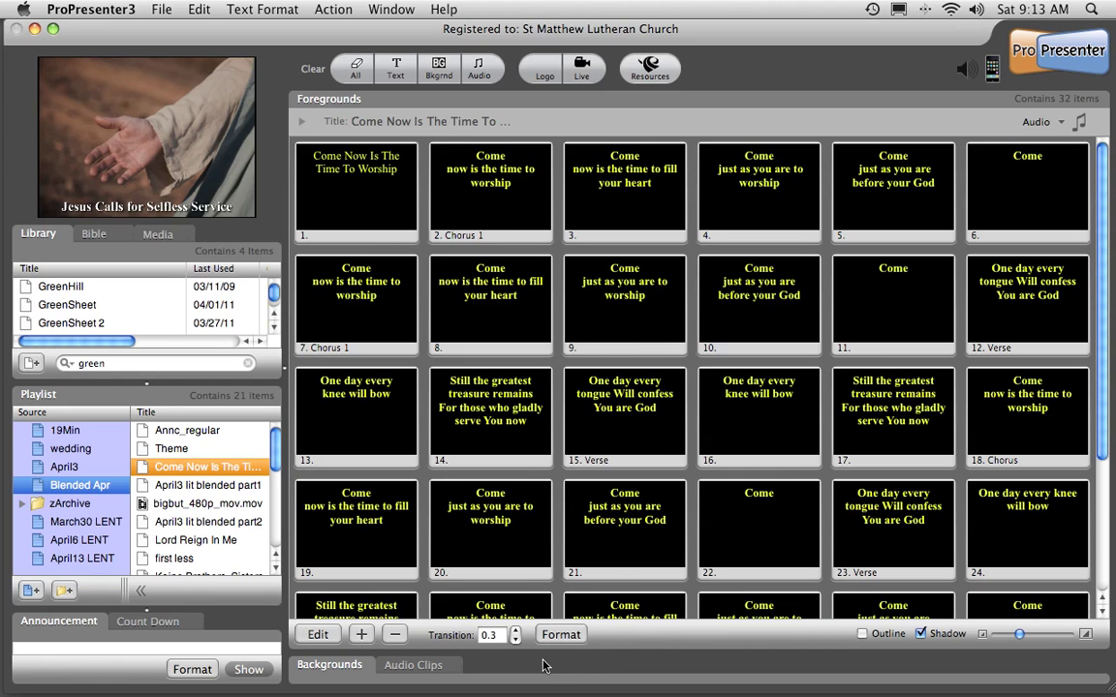
Step: Expand the Backgrounds bin and select the Motions source with its 259 clips
{"action": "left_click", "coordinate": [357, 666]}
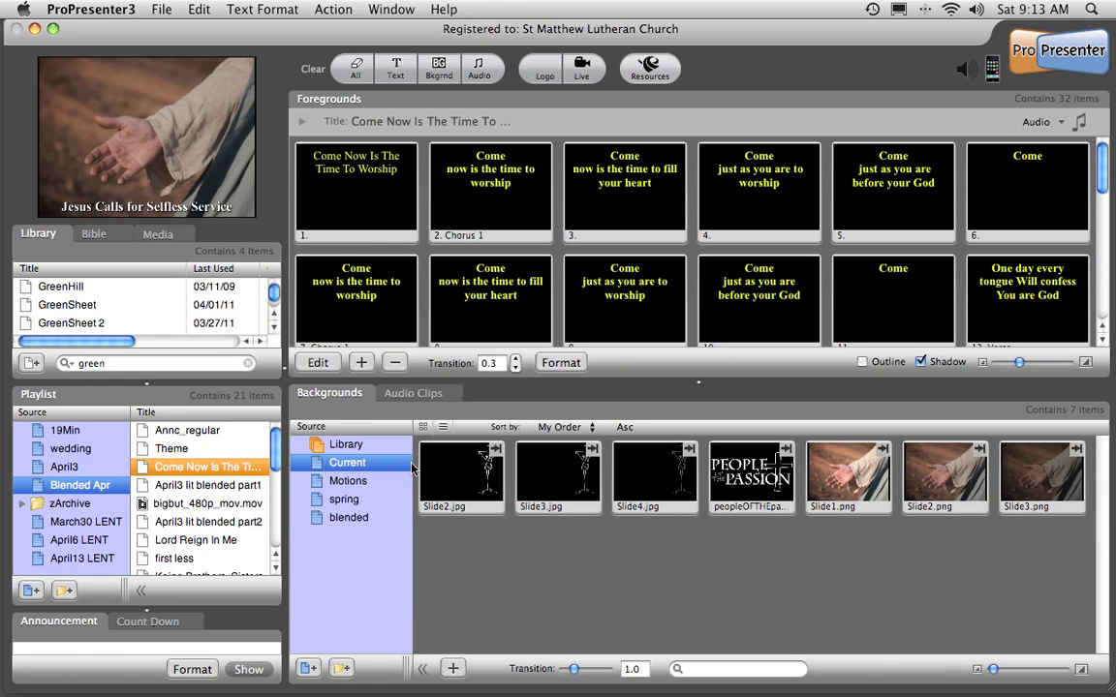
{"action": "left_click", "coordinate": [349, 481]}
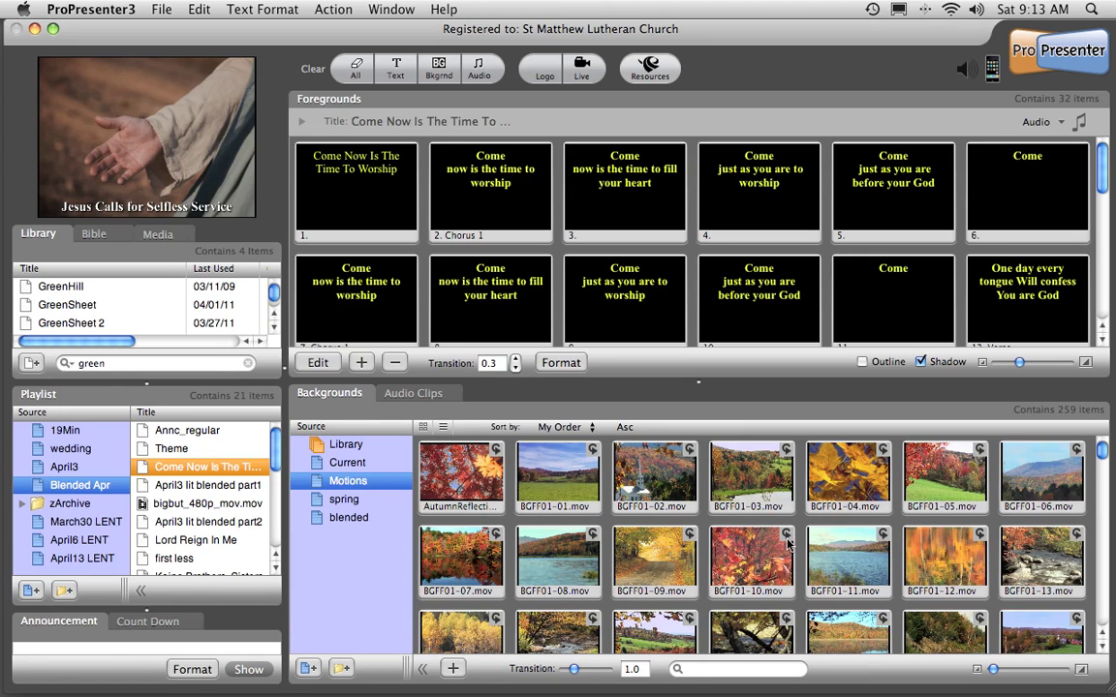
{"action": "scroll", "coordinate": [787, 544], "scroll_direction": "down", "scroll_amount": 3}
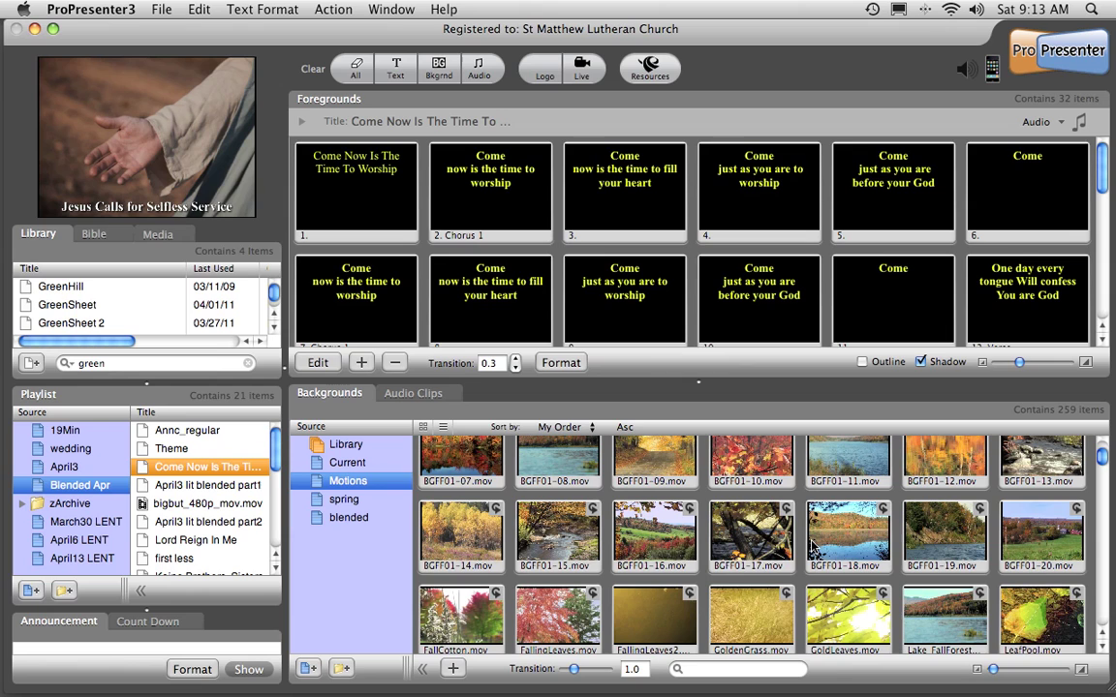
{"action": "scroll", "coordinate": [811, 547], "scroll_direction": "down", "scroll_amount": 3}
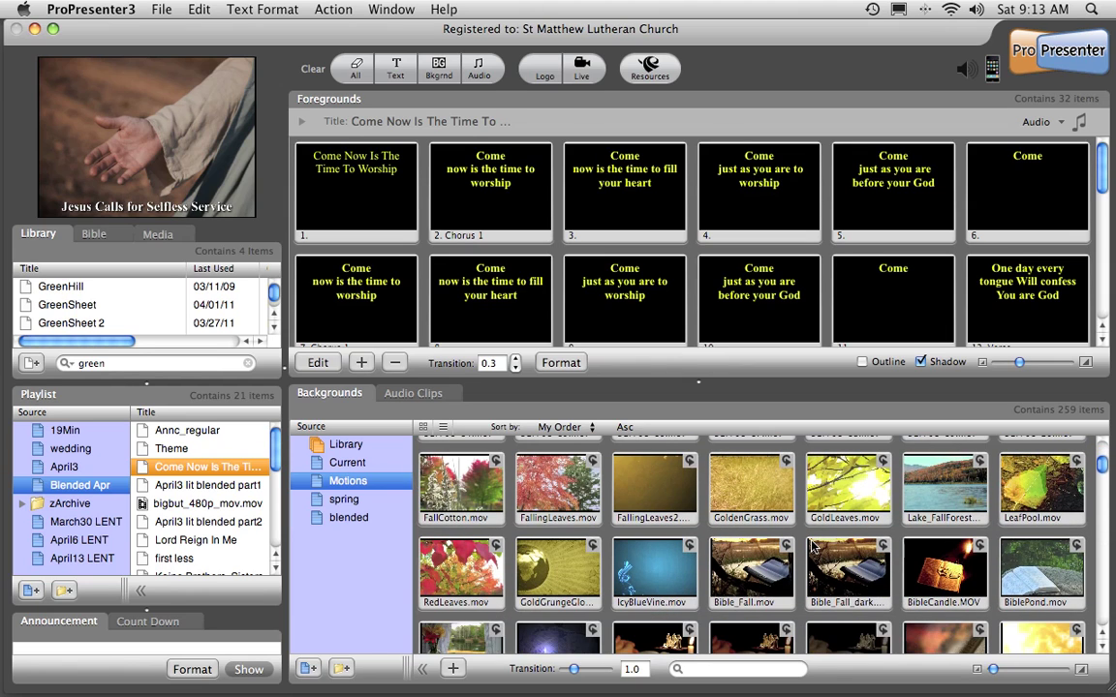
{"action": "scroll", "coordinate": [811, 547], "scroll_direction": "down", "scroll_amount": 3}
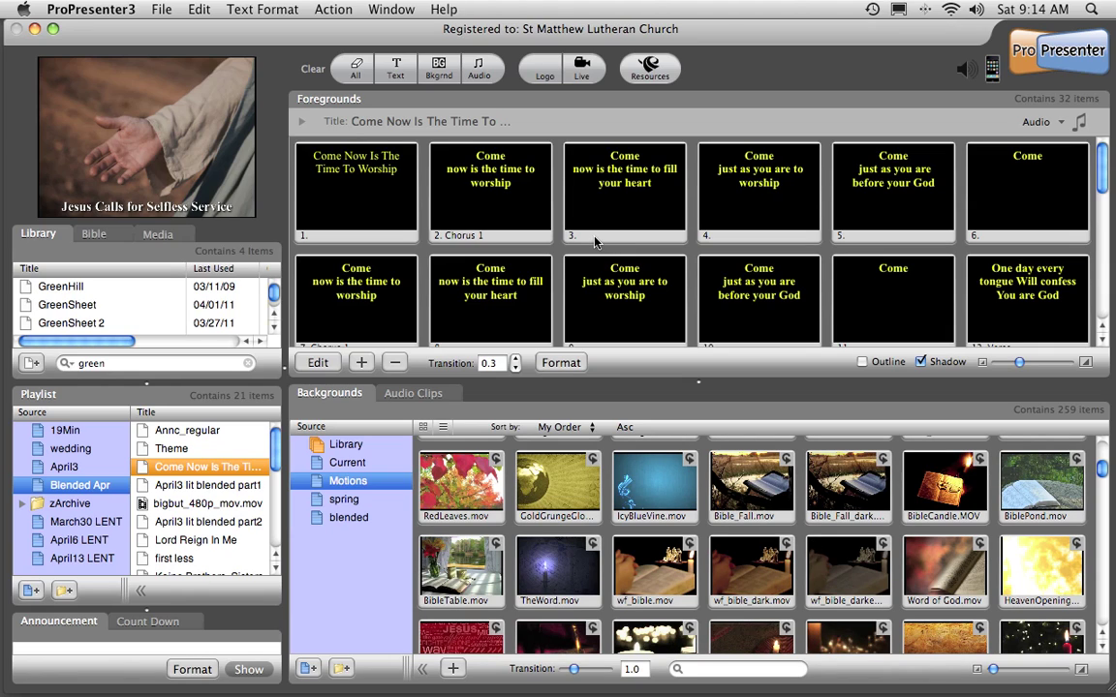
{"action": "scroll", "coordinate": [629, 238], "scroll_direction": "down", "scroll_amount": 3}
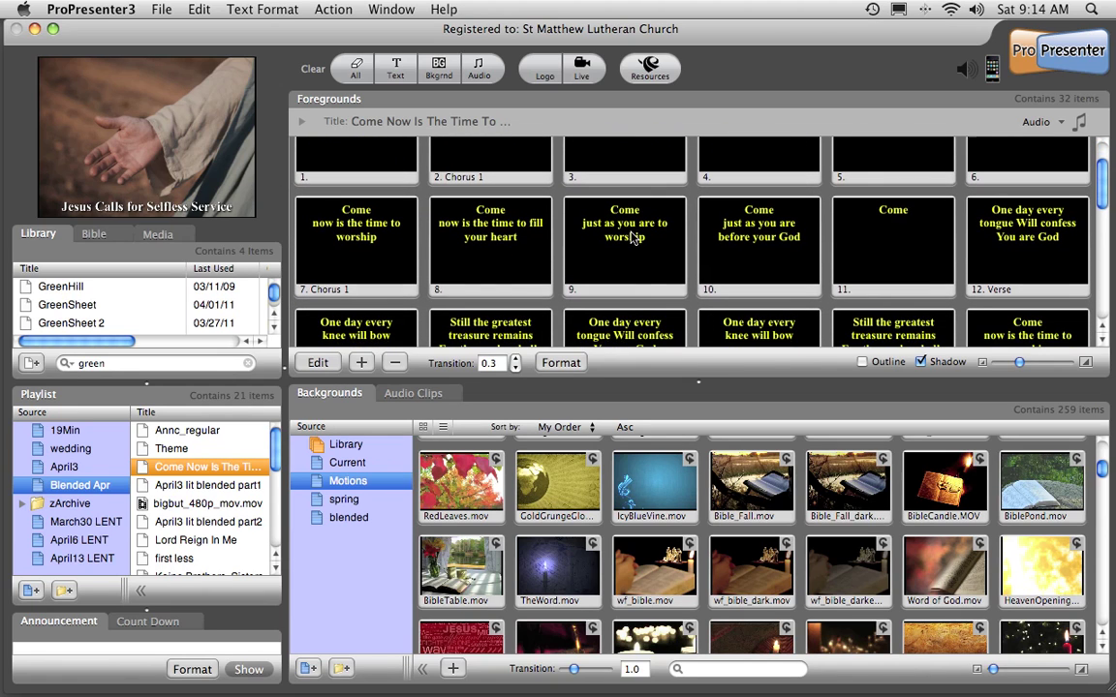
{"action": "scroll", "coordinate": [631, 238], "scroll_direction": "down", "scroll_amount": 2}
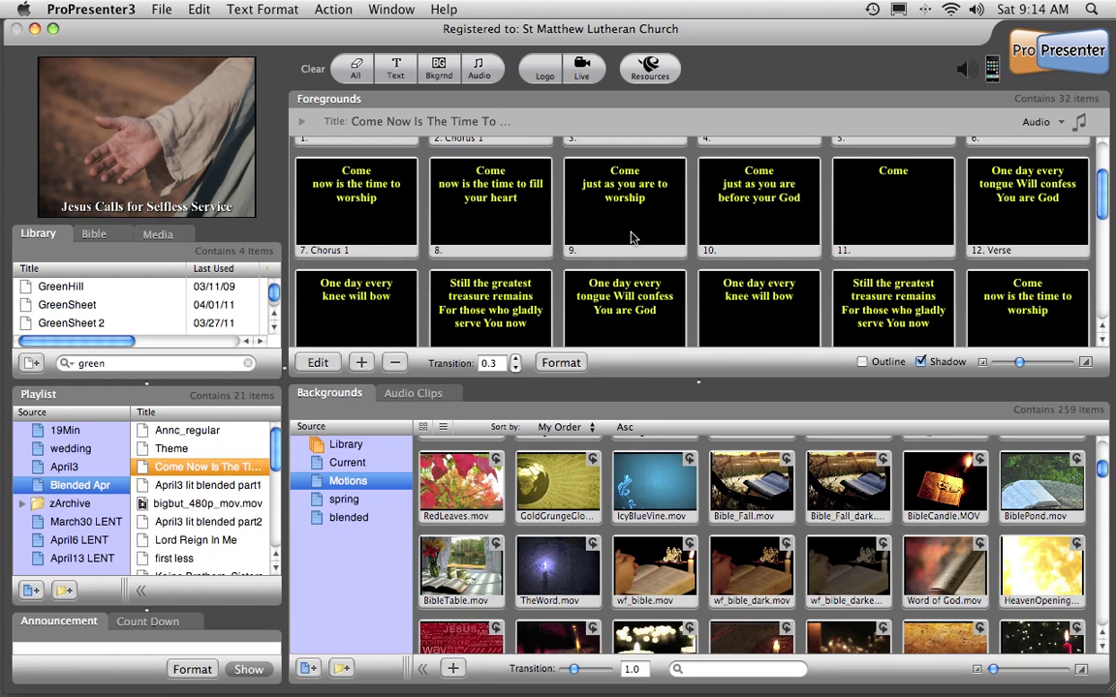
{"action": "scroll", "coordinate": [736, 243], "scroll_direction": "down", "scroll_amount": 7}
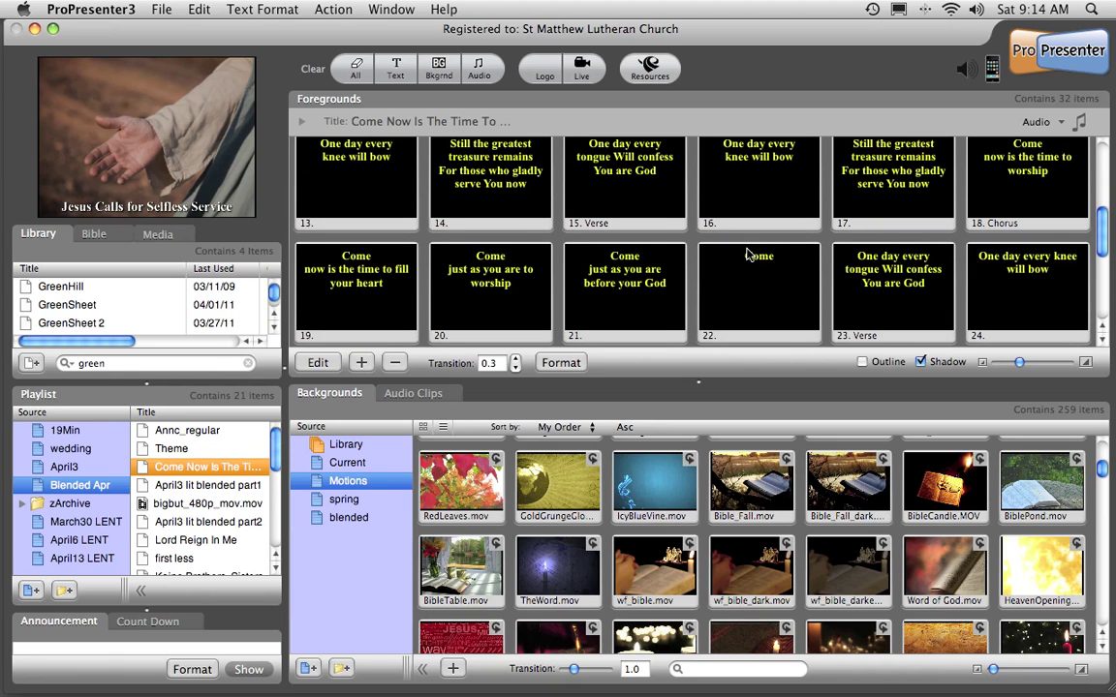
{"action": "scroll", "coordinate": [746, 253], "scroll_direction": "down", "scroll_amount": 10}
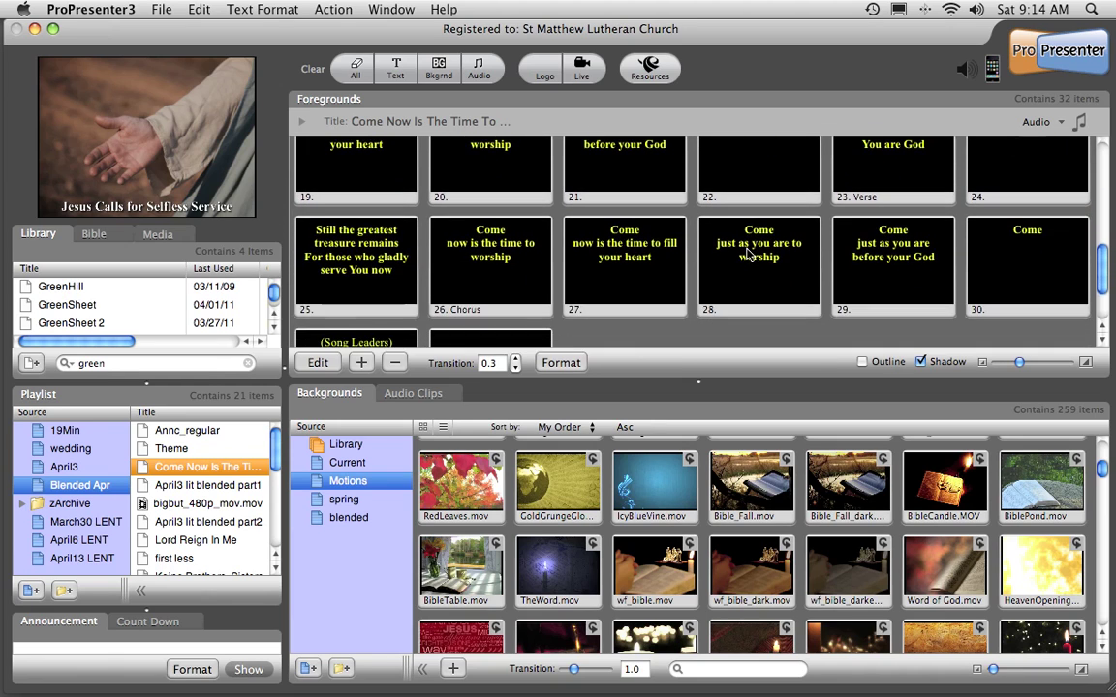
{"action": "scroll", "coordinate": [746, 252], "scroll_direction": "down", "scroll_amount": 5}
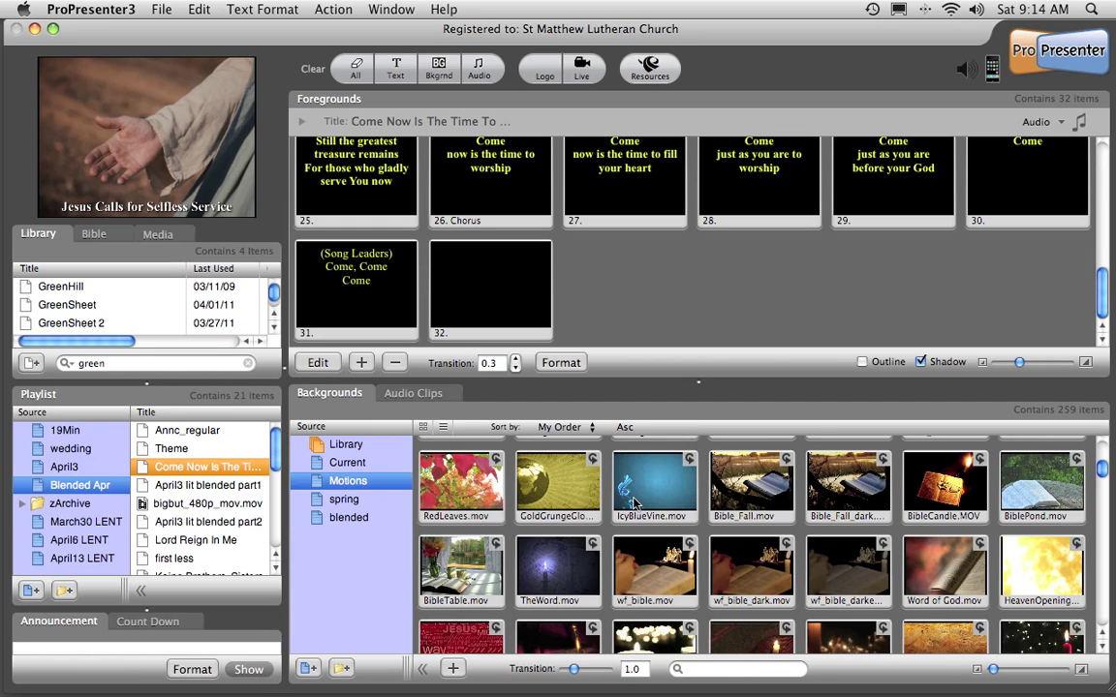
{"action": "scroll", "coordinate": [630, 500], "scroll_direction": "down", "scroll_amount": 5}
{"action": "scroll", "coordinate": [620, 523], "scroll_direction": "down", "scroll_amount": 3}
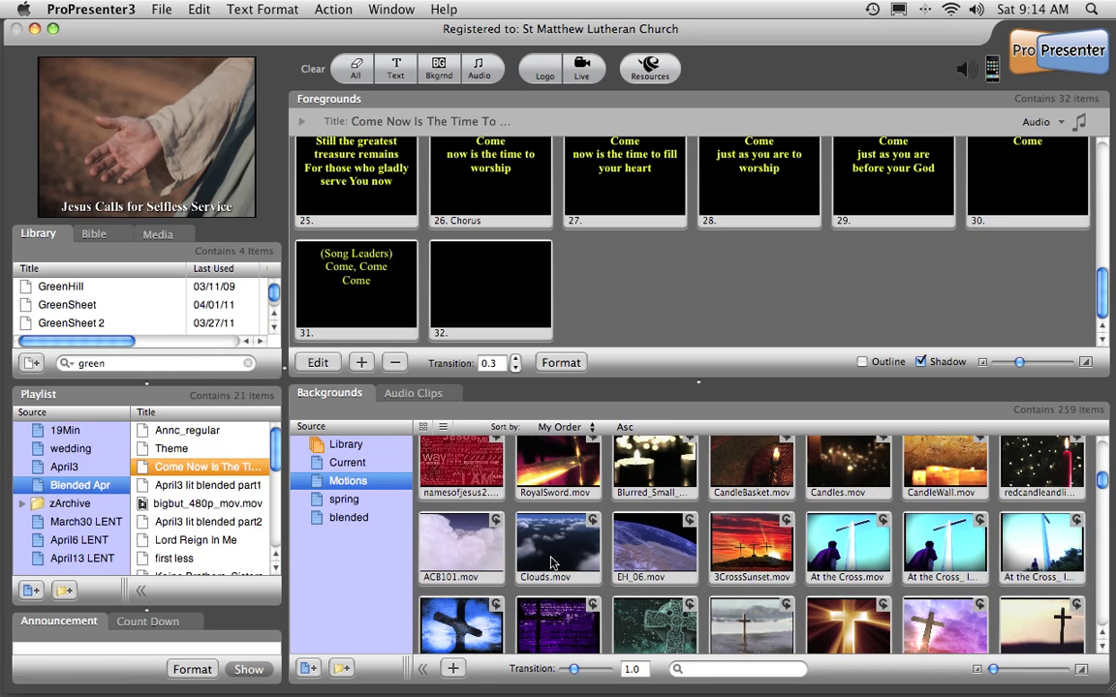
Step: Send slide 25 live, try ACB101.mov behind it, then switch to Clouds.mov
{"action": "left_click", "coordinate": [346, 172]}
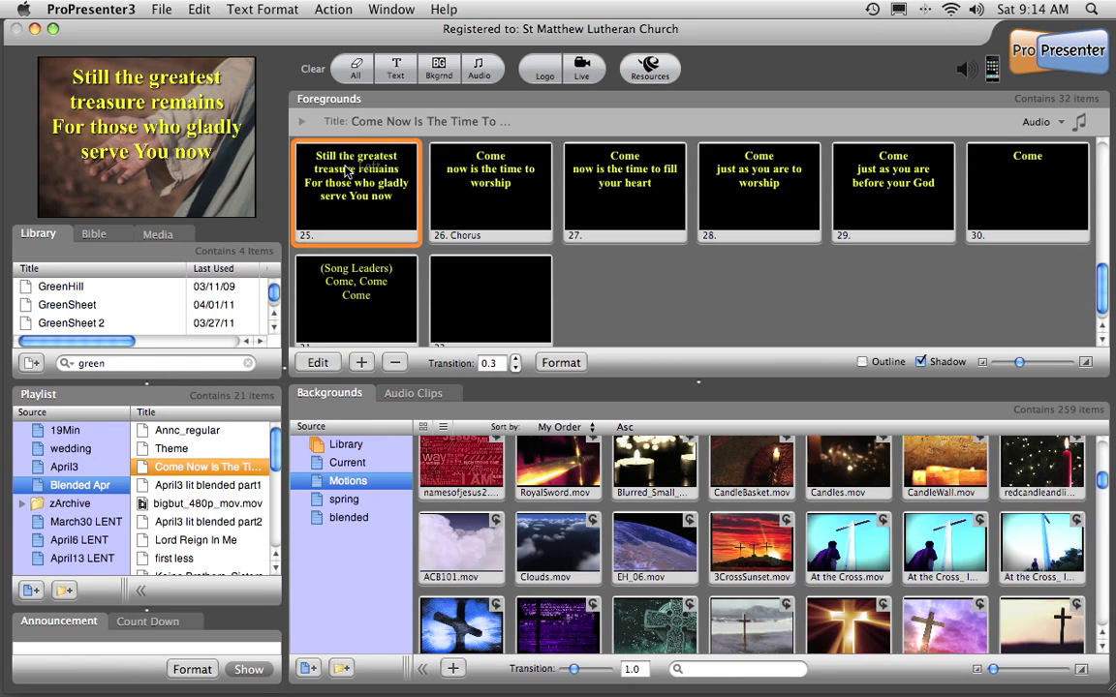
{"action": "left_click", "coordinate": [474, 539]}
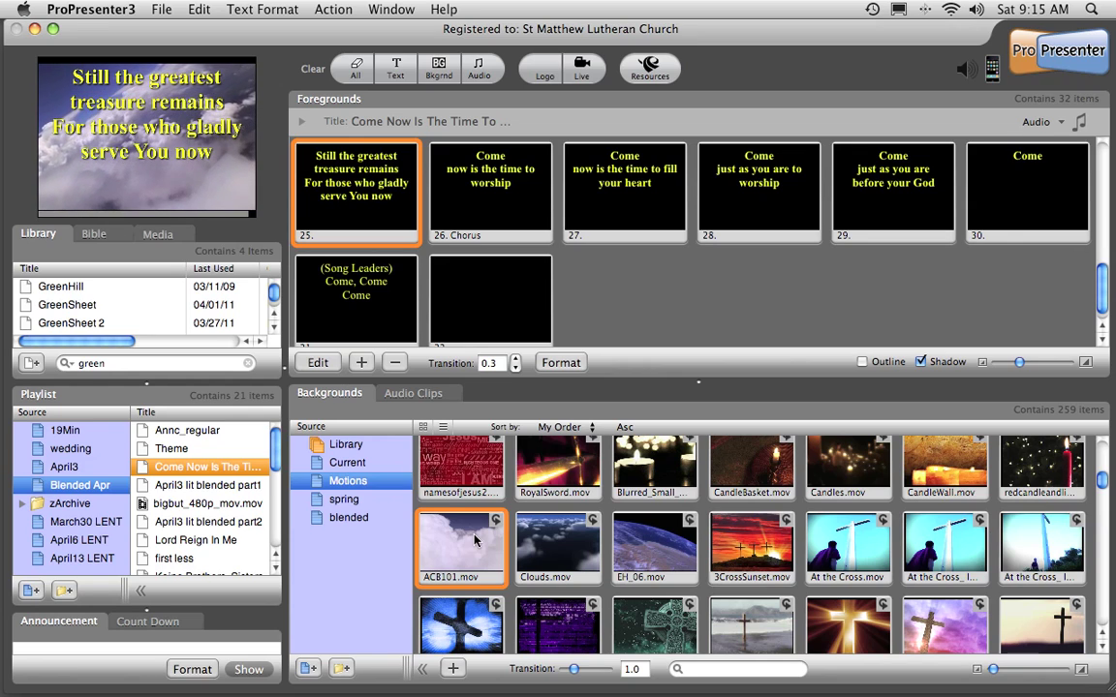
{"action": "left_click", "coordinate": [562, 548]}
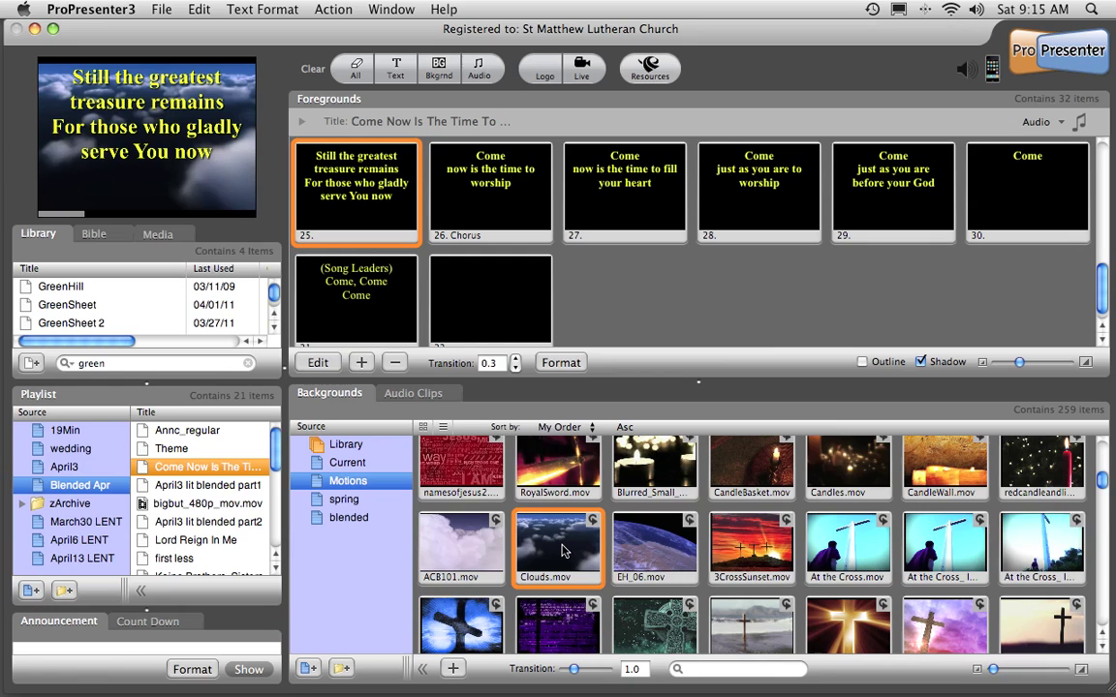
Step: Preview the EH_06 earth, cross-window silhouette, LiftingPalms1 and BGMS01_dark sky motions behind the lyrics
{"action": "left_click", "coordinate": [658, 553]}
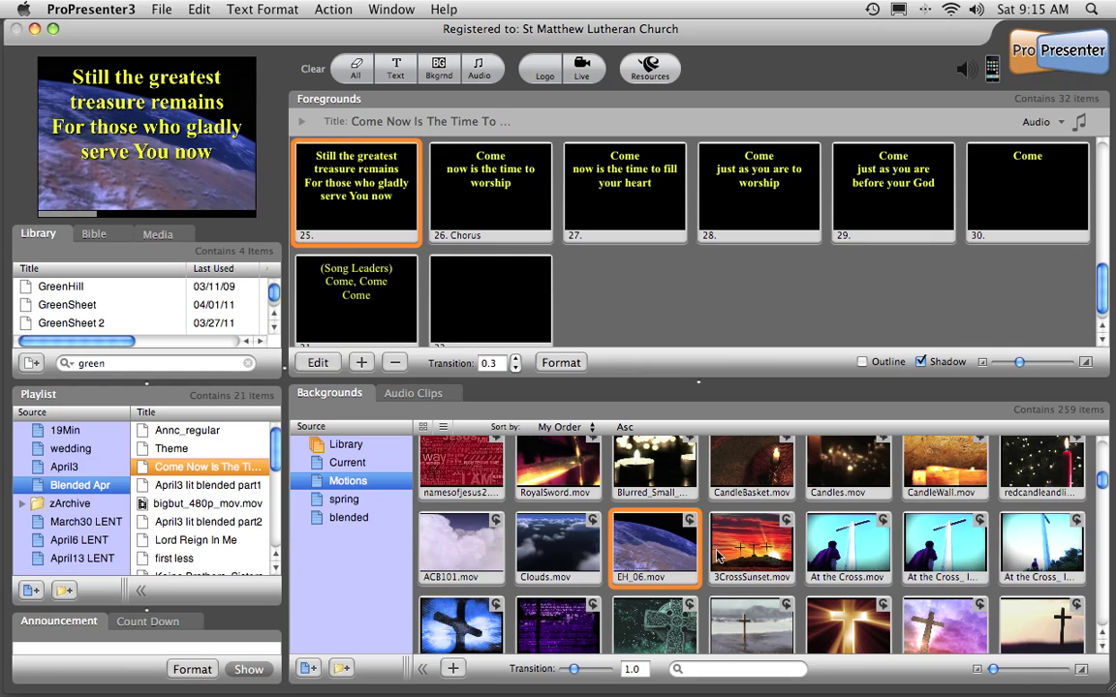
{"action": "scroll", "coordinate": [691, 550], "scroll_direction": "down", "scroll_amount": 1}
{"action": "scroll", "coordinate": [691, 550], "scroll_direction": "down", "scroll_amount": 3}
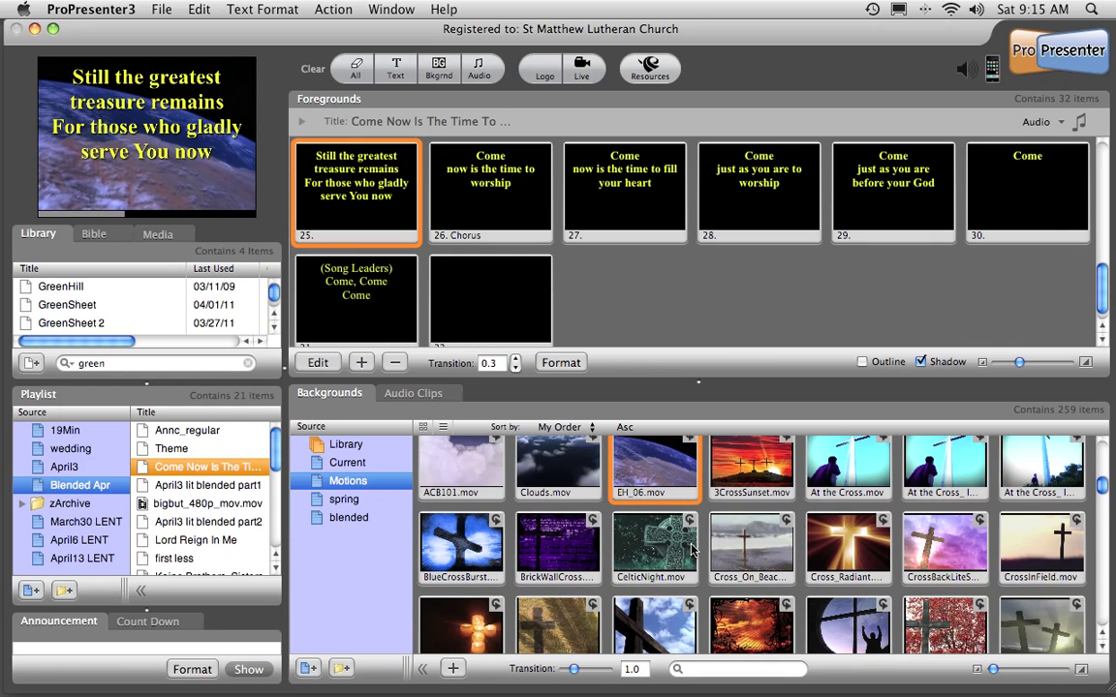
{"action": "scroll", "coordinate": [691, 550], "scroll_direction": "down", "scroll_amount": 4}
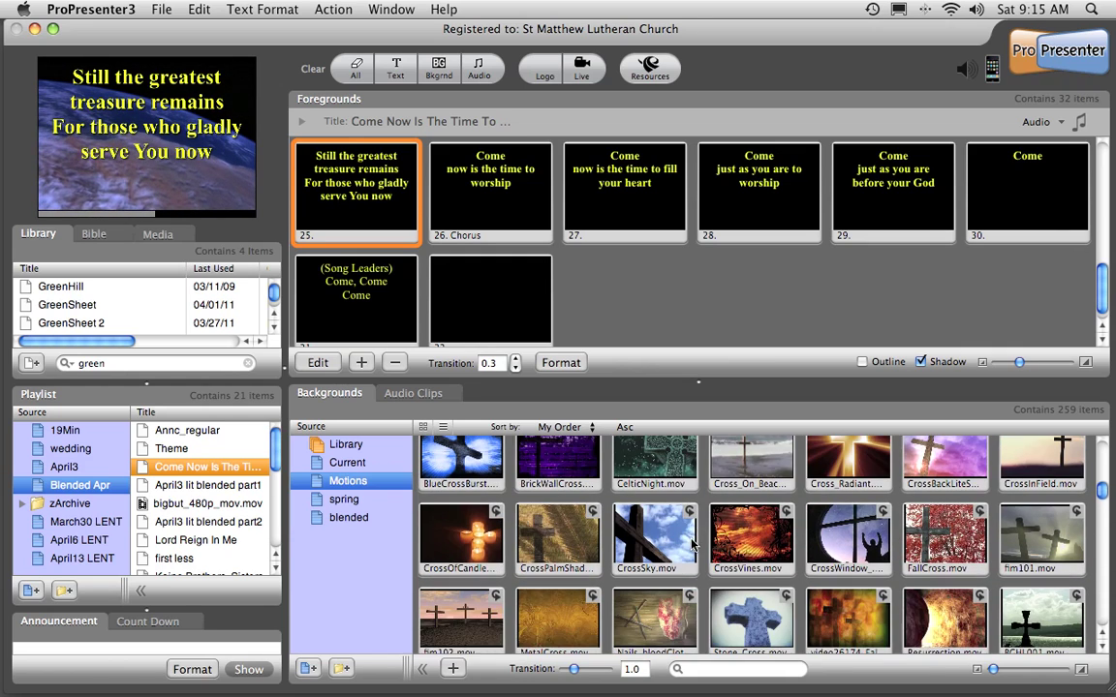
{"action": "left_click", "coordinate": [852, 550]}
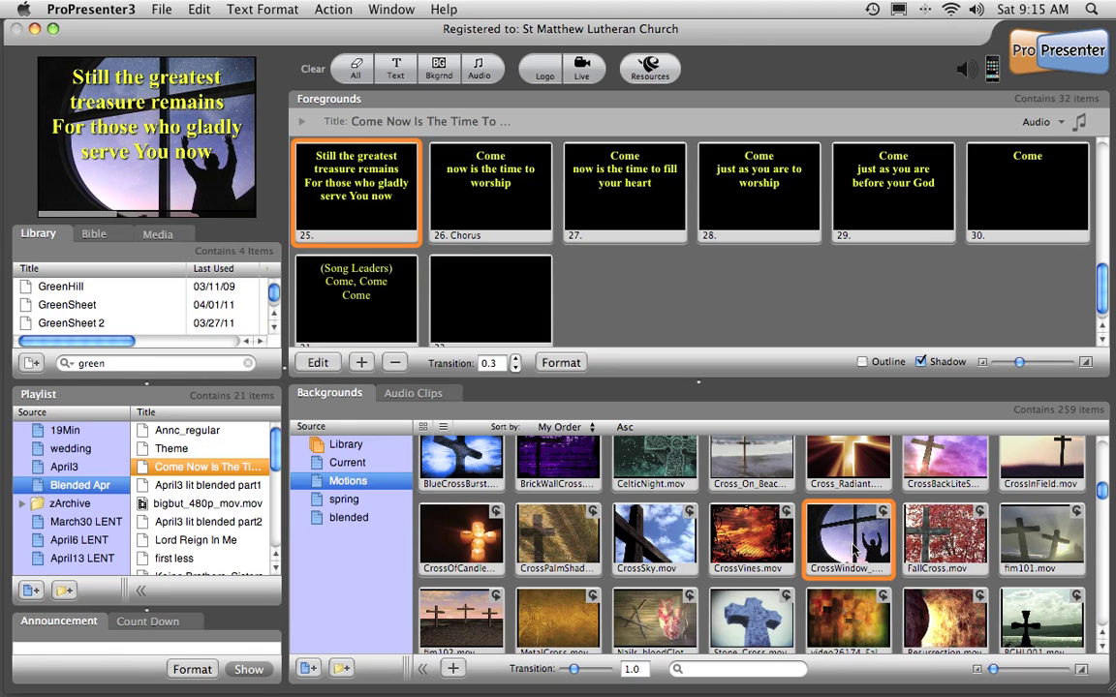
{"action": "scroll", "coordinate": [842, 550], "scroll_direction": "down", "scroll_amount": 2}
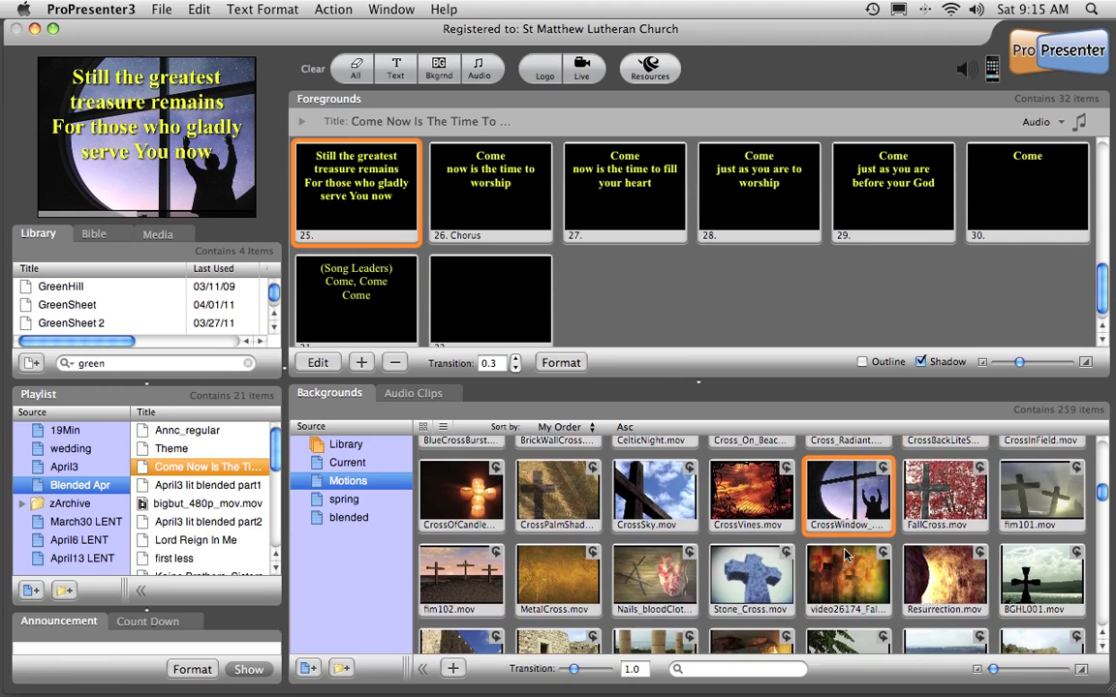
{"action": "scroll", "coordinate": [845, 554], "scroll_direction": "down", "scroll_amount": 6}
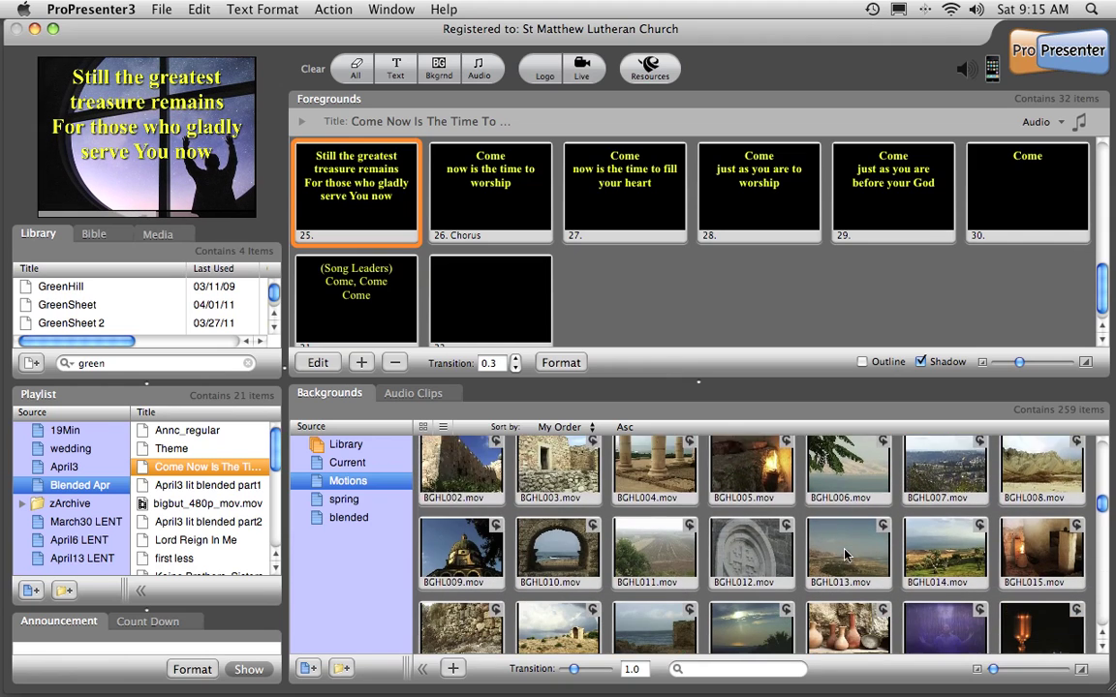
{"action": "scroll", "coordinate": [844, 554], "scroll_direction": "down", "scroll_amount": 4}
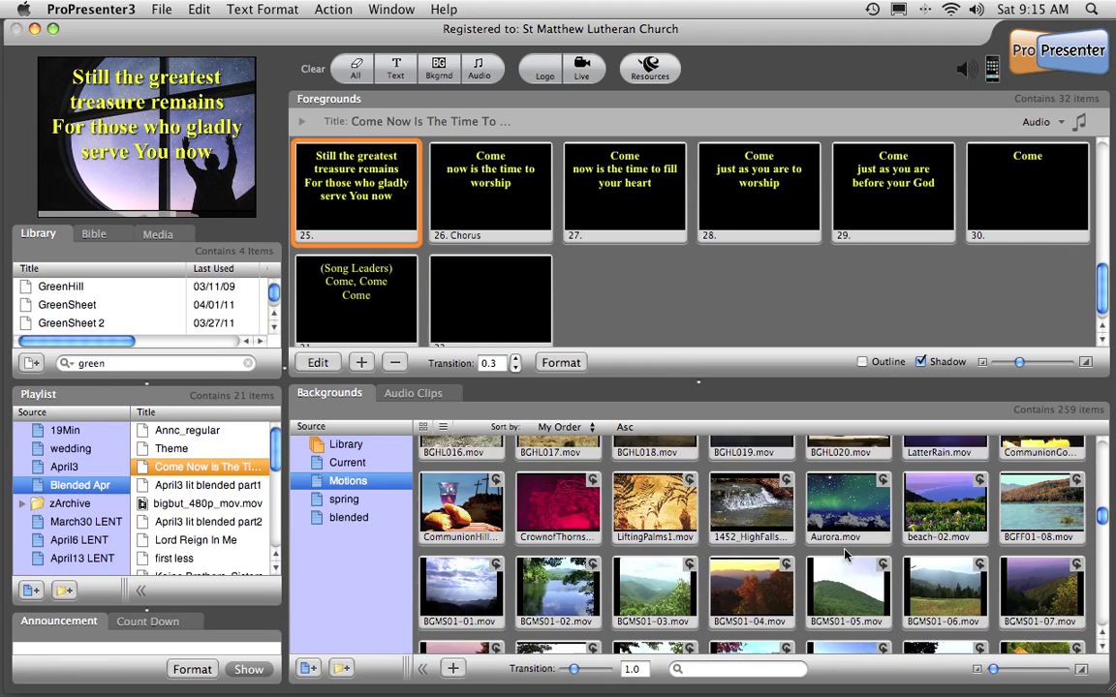
{"action": "left_click", "coordinate": [677, 492]}
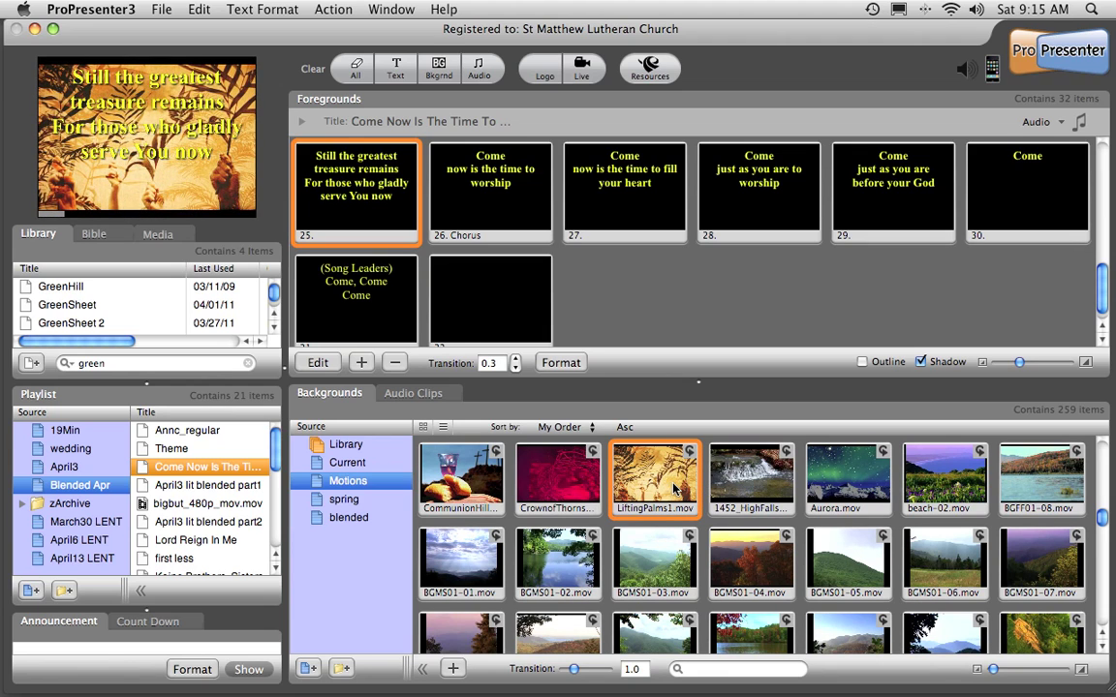
{"action": "scroll", "coordinate": [700, 464], "scroll_direction": "down", "scroll_amount": 2}
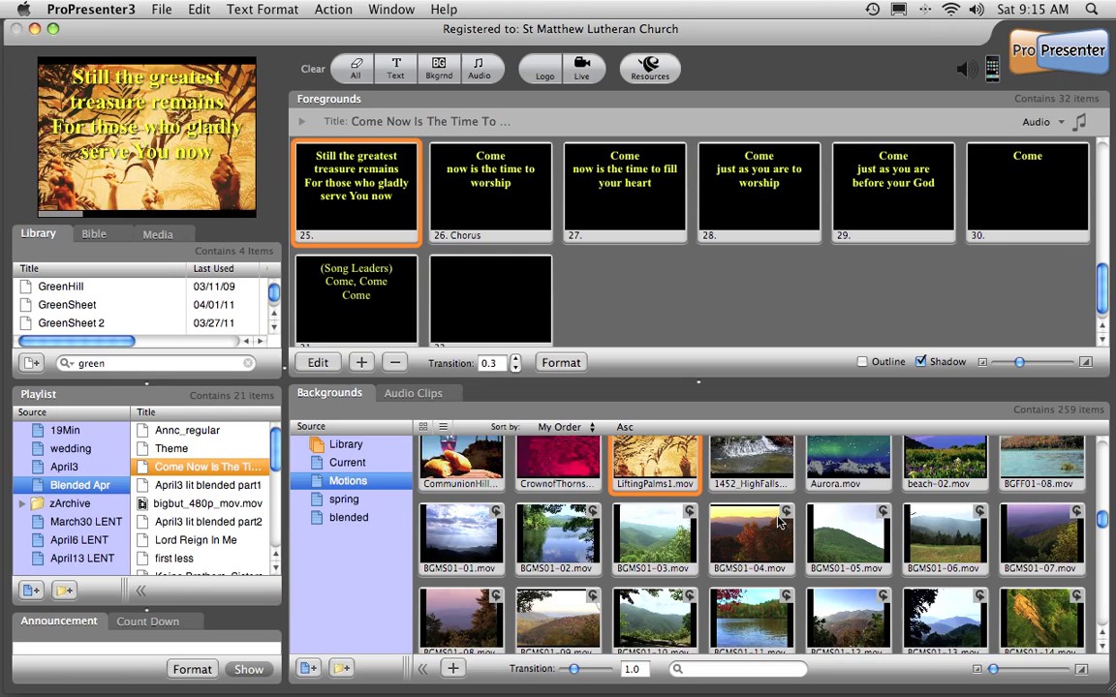
{"action": "scroll", "coordinate": [910, 523], "scroll_direction": "down", "scroll_amount": 2}
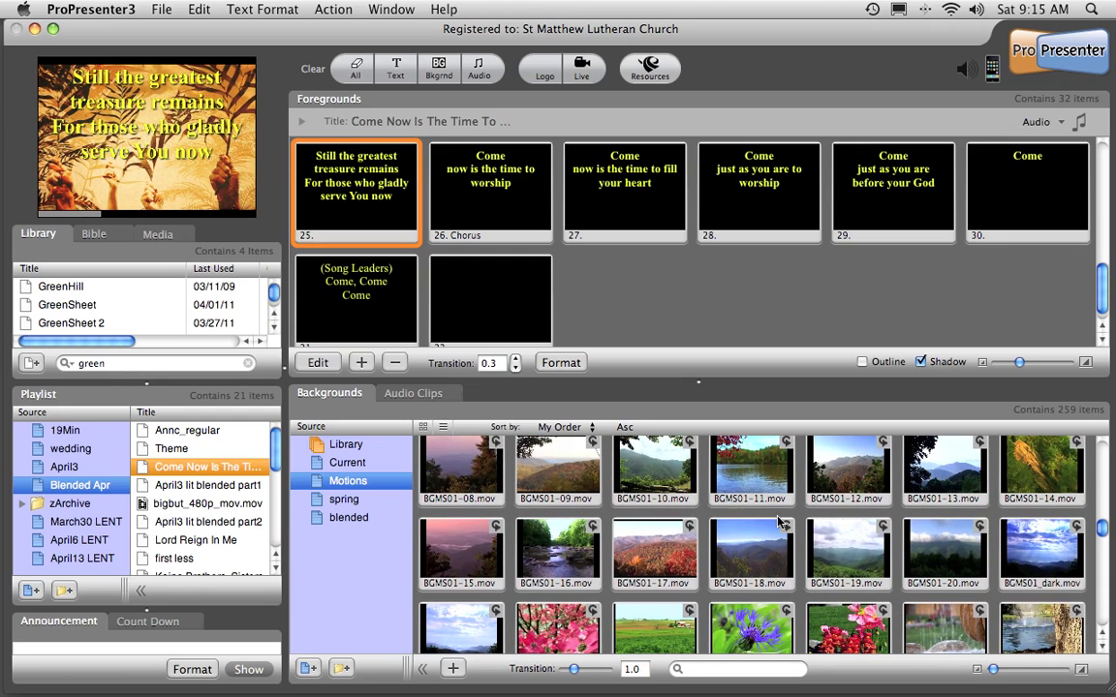
{"action": "left_click", "coordinate": [1039, 546]}
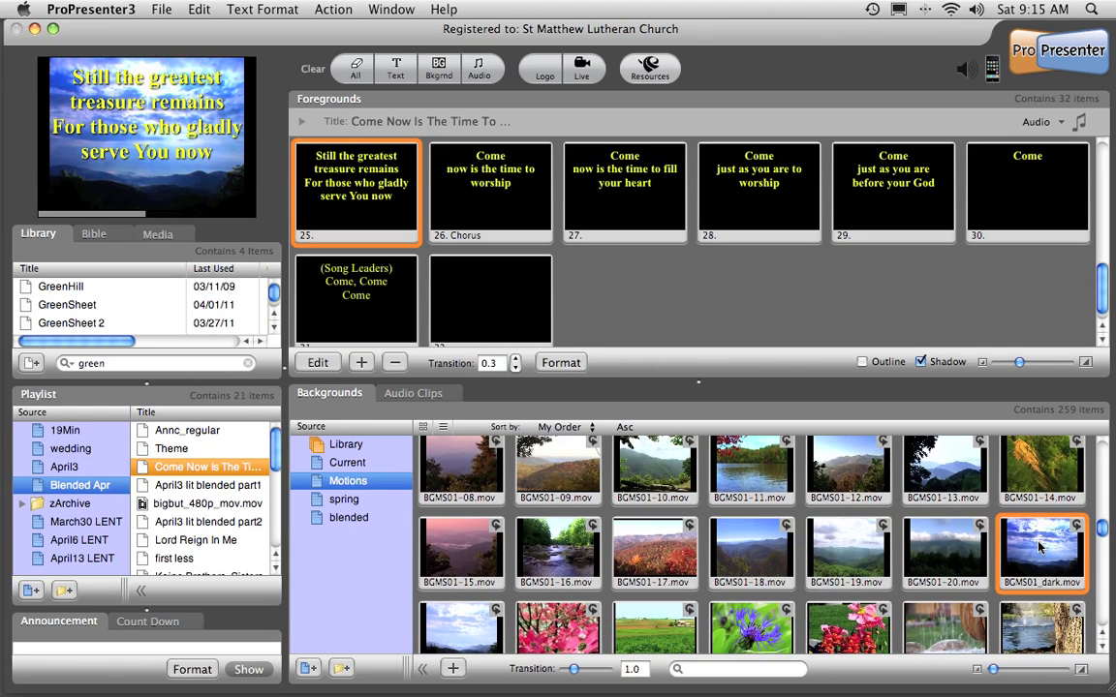
Step: Preview NightWorship and BGOS02-10 behind the lyrics, settling on the HandsTogether clip
{"action": "scroll", "coordinate": [1038, 547], "scroll_direction": "down", "scroll_amount": 3}
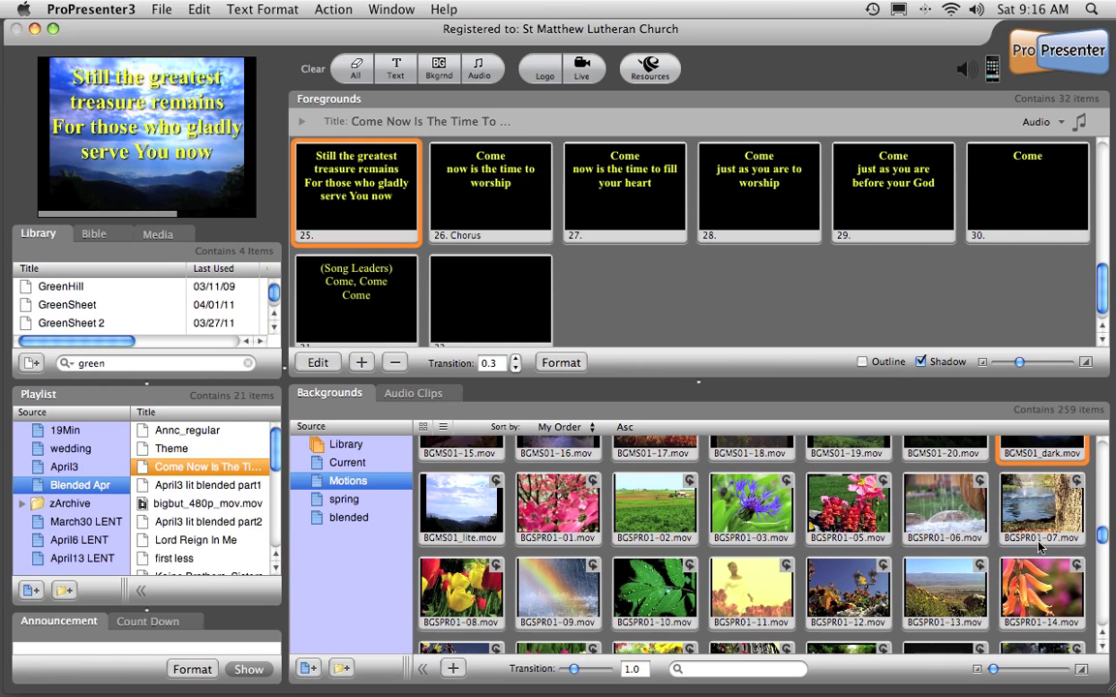
{"action": "scroll", "coordinate": [918, 566], "scroll_direction": "down", "scroll_amount": 2}
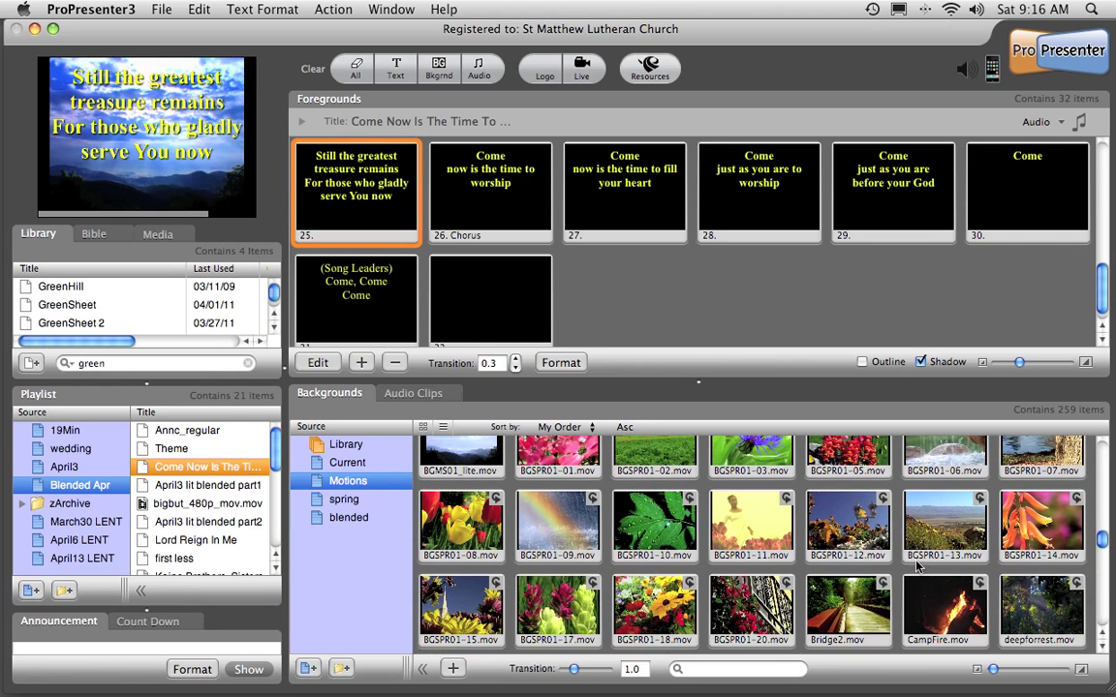
{"action": "scroll", "coordinate": [918, 566], "scroll_direction": "down", "scroll_amount": 2}
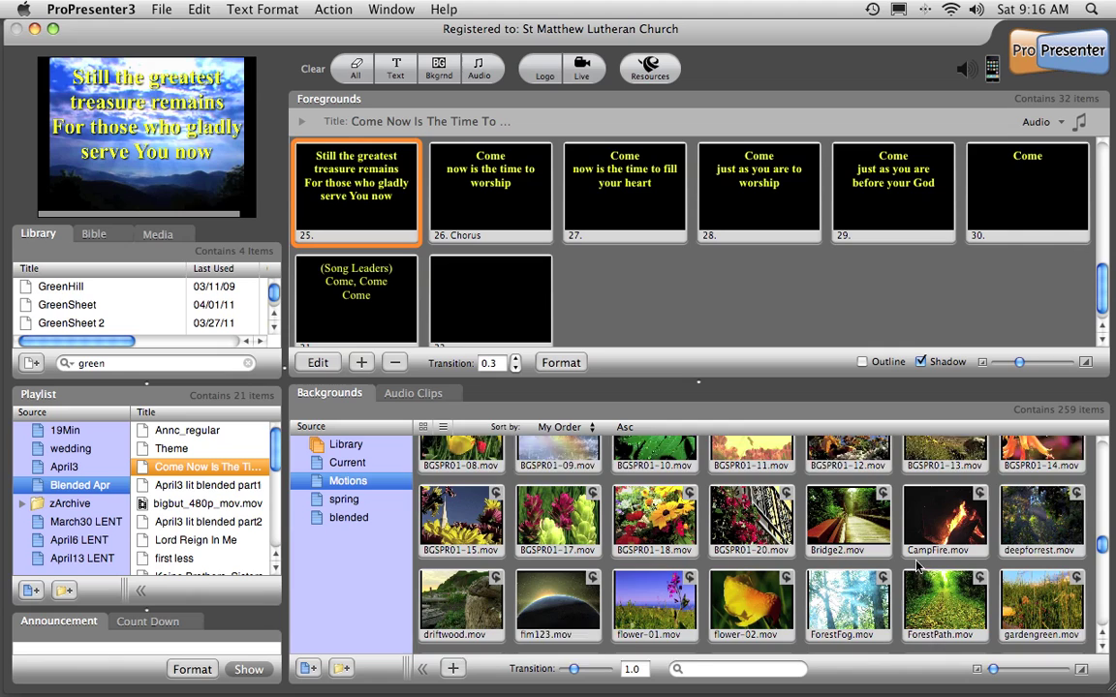
{"action": "scroll", "coordinate": [918, 566], "scroll_direction": "down", "scroll_amount": 6}
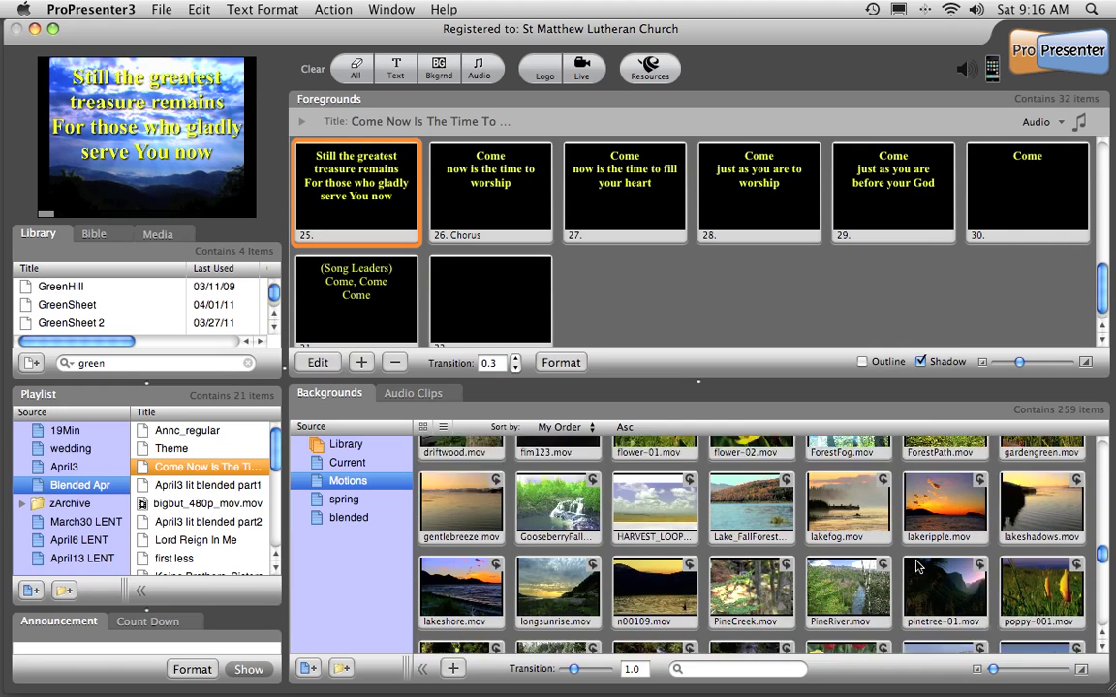
{"action": "scroll", "coordinate": [918, 566], "scroll_direction": "down", "scroll_amount": 3}
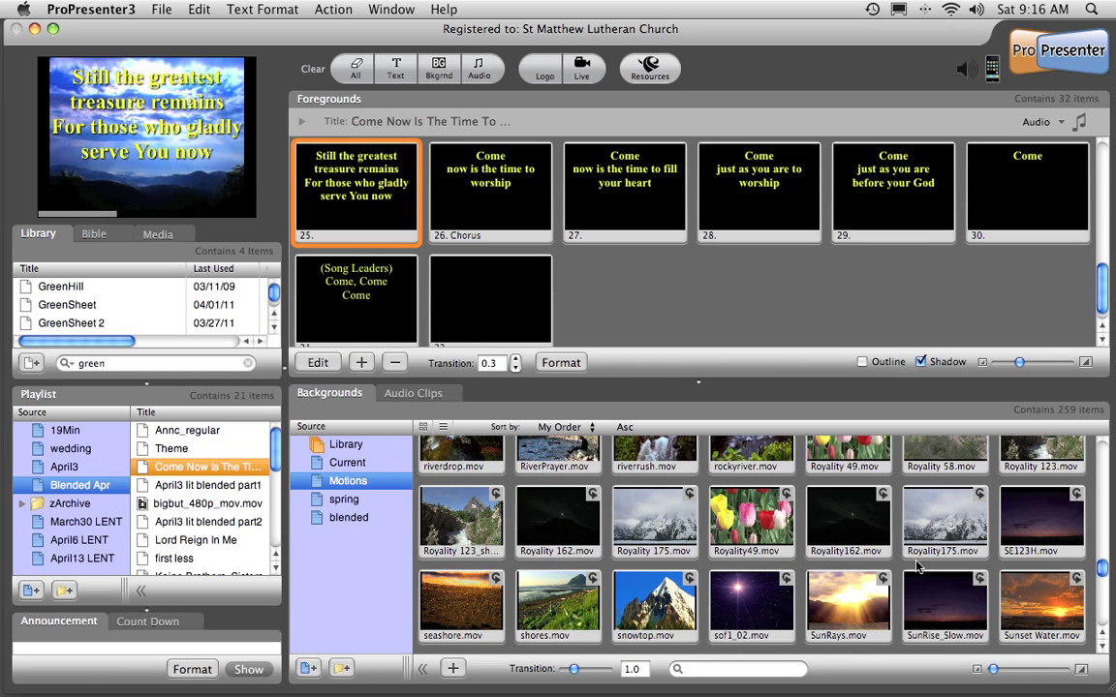
{"action": "scroll", "coordinate": [918, 567], "scroll_direction": "down", "scroll_amount": 1}
{"action": "scroll", "coordinate": [918, 567], "scroll_direction": "down", "scroll_amount": 3}
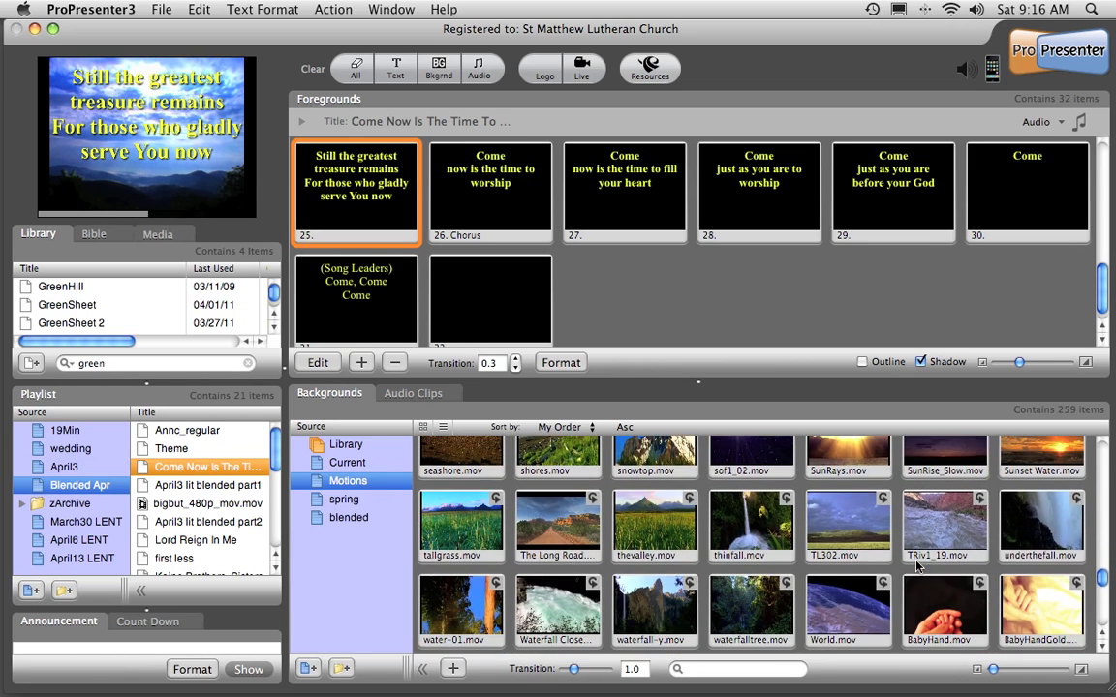
{"action": "scroll", "coordinate": [916, 567], "scroll_direction": "down", "scroll_amount": 3}
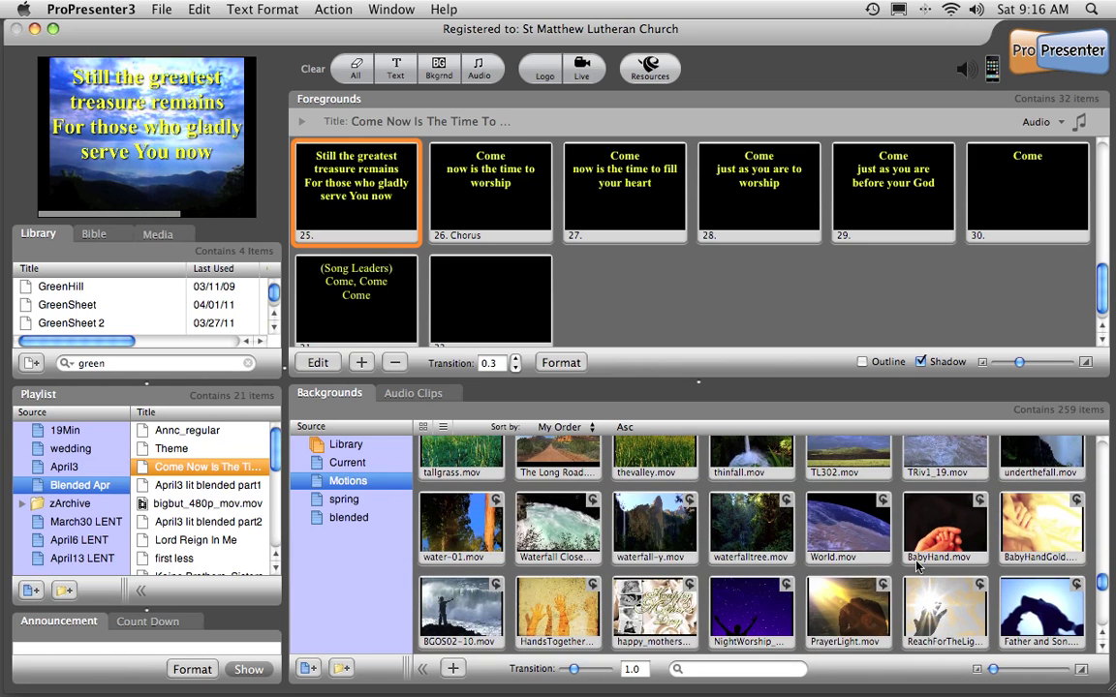
{"action": "scroll", "coordinate": [833, 557], "scroll_direction": "down", "scroll_amount": 2}
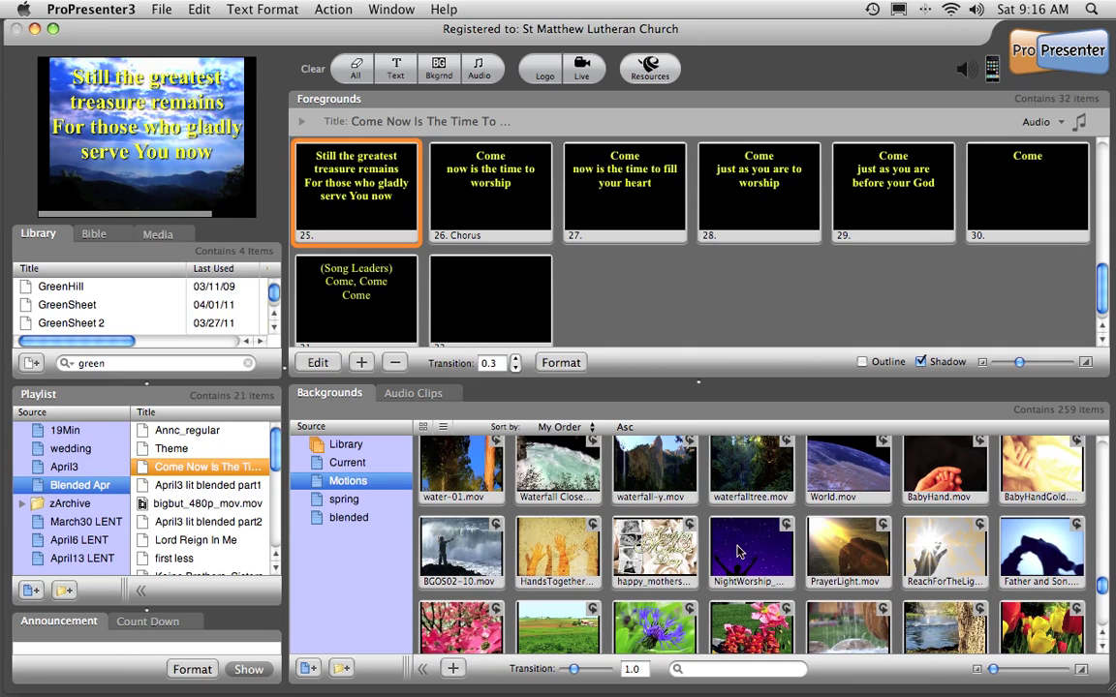
{"action": "left_click", "coordinate": [745, 552]}
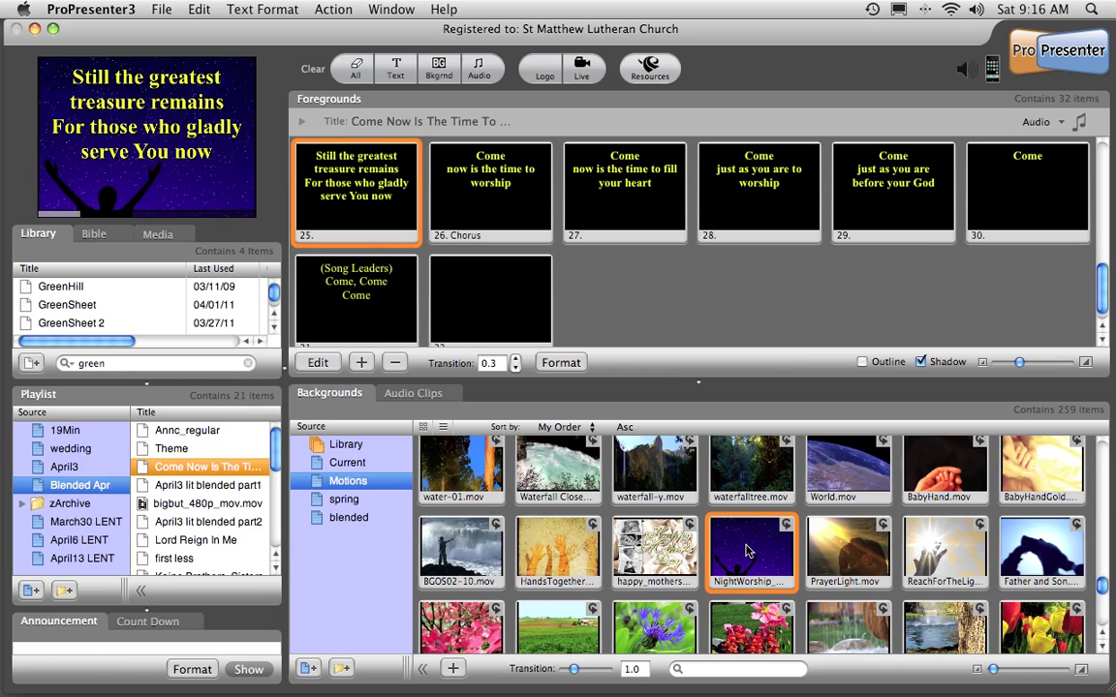
{"action": "left_click", "coordinate": [472, 550]}
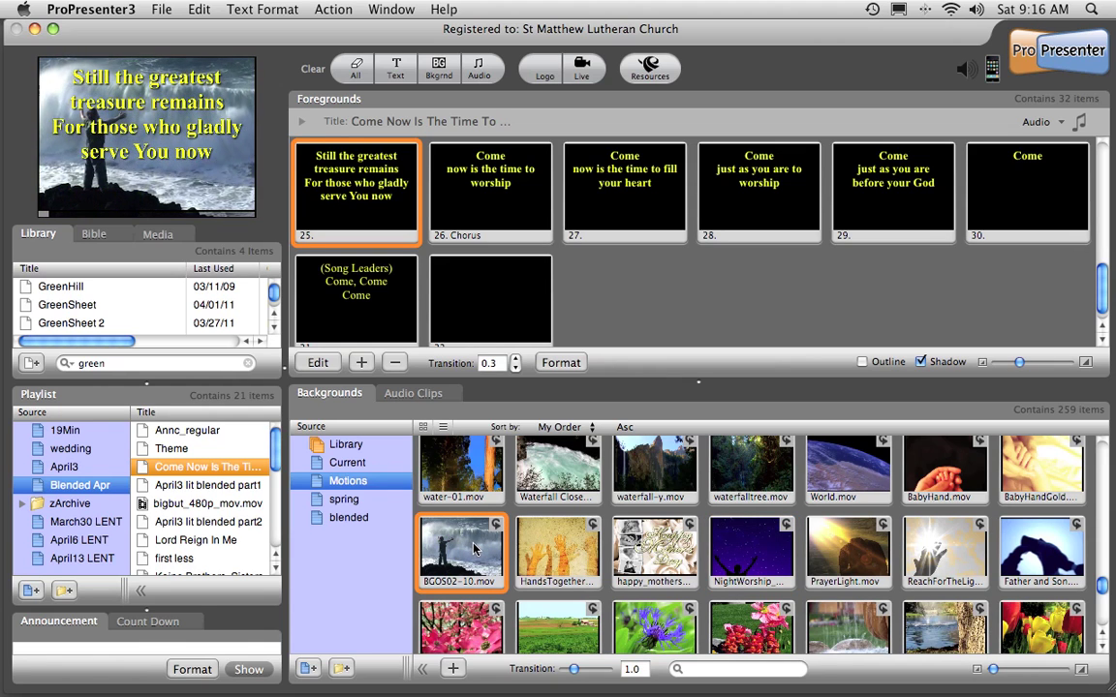
{"action": "left_click", "coordinate": [579, 547]}
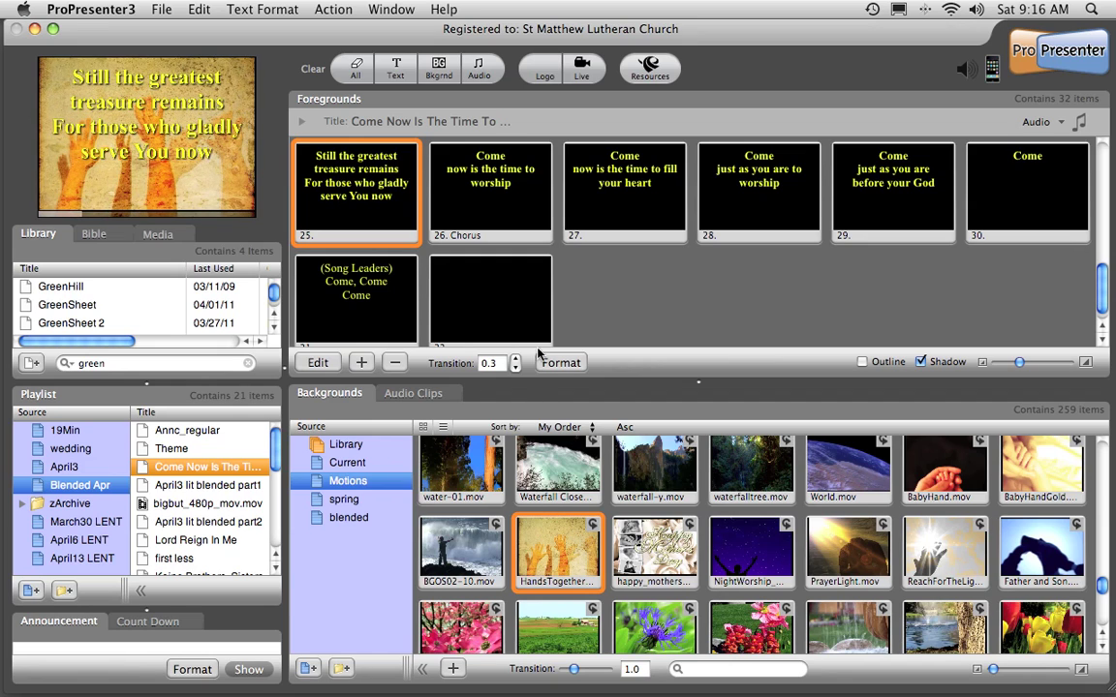
Step: Change the lyric text colour from yellow to white in the Format options
{"action": "left_click", "coordinate": [561, 363]}
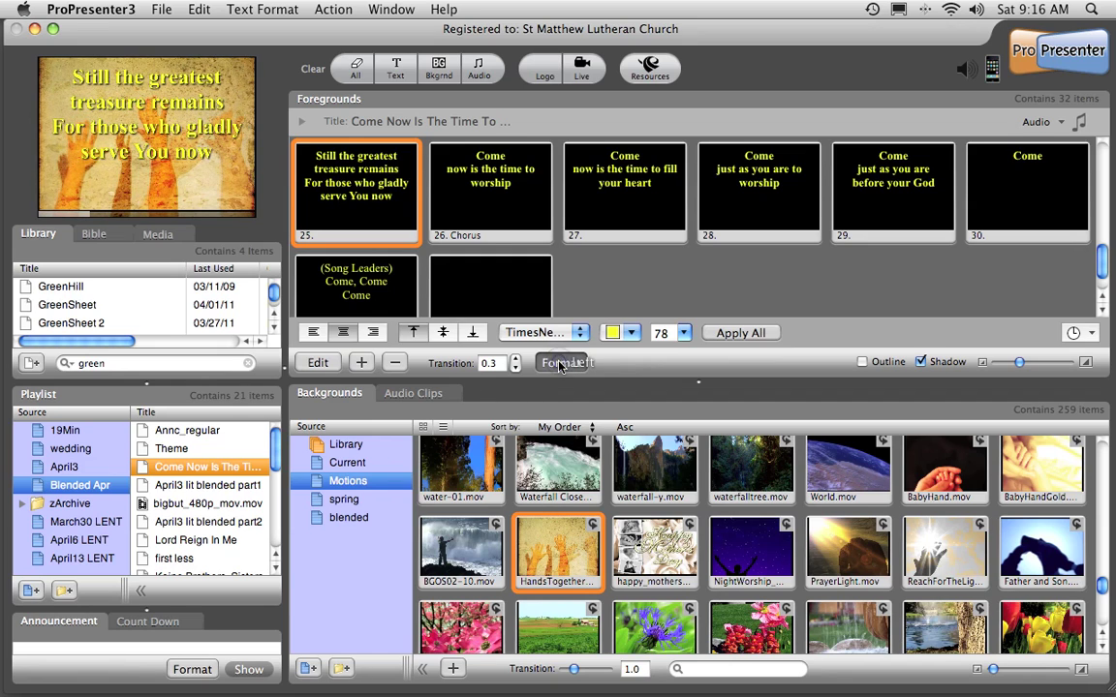
{"action": "left_click", "coordinate": [630, 335]}
{"action": "left_click", "coordinate": [641, 543]}
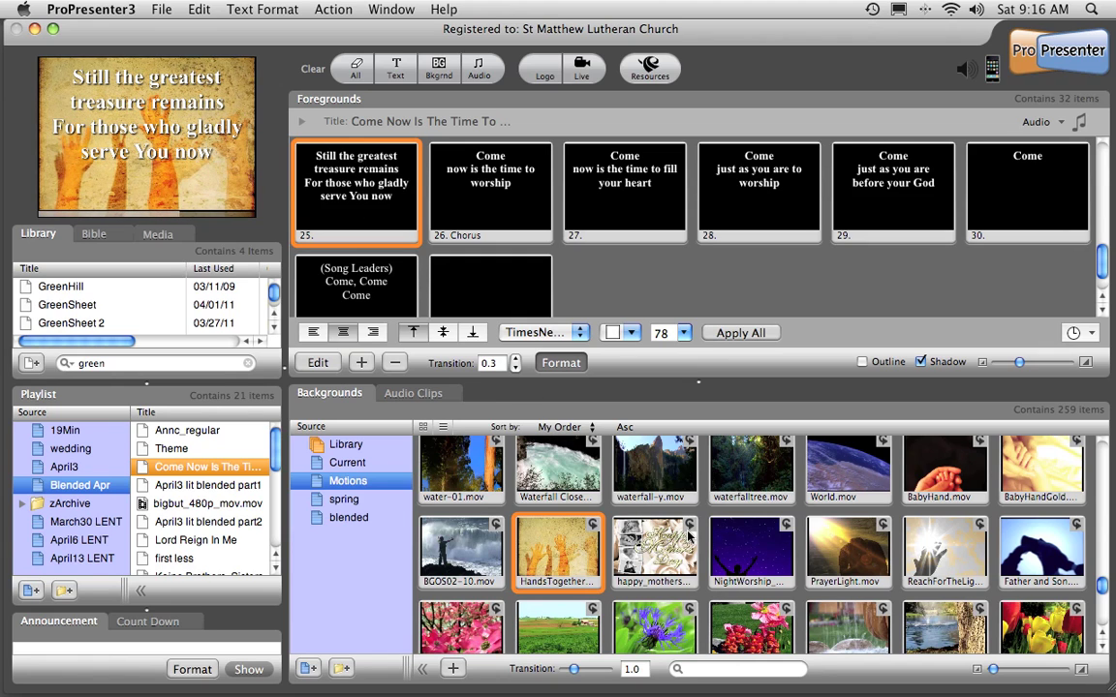
Step: Preview SpringThaw.mov and the Bubbles clip behind the lyrics, ending on RiverPrayer.mov
{"action": "scroll", "coordinate": [688, 533], "scroll_direction": "down", "scroll_amount": 3}
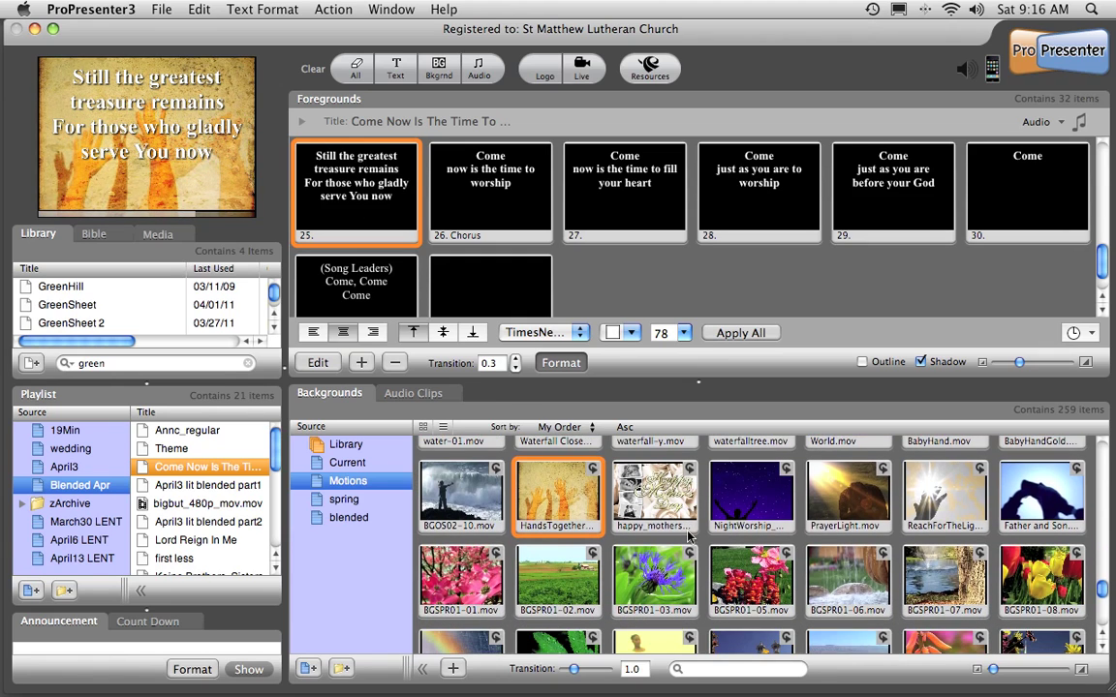
{"action": "scroll", "coordinate": [688, 535], "scroll_direction": "down", "scroll_amount": 3}
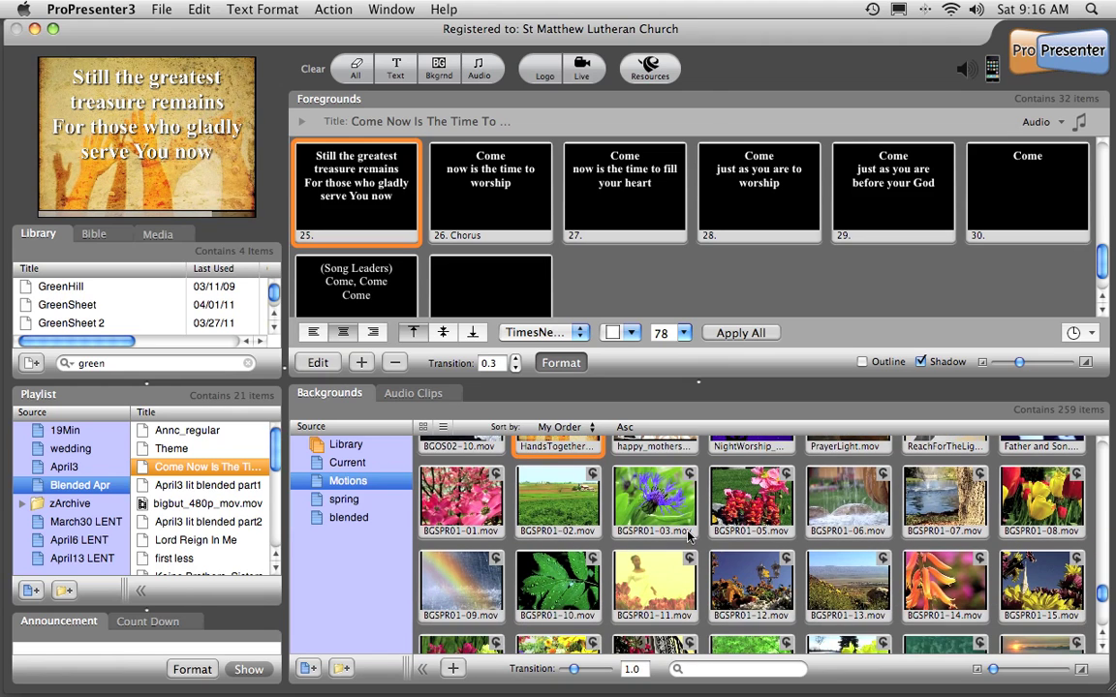
{"action": "scroll", "coordinate": [688, 535], "scroll_direction": "down", "scroll_amount": 5}
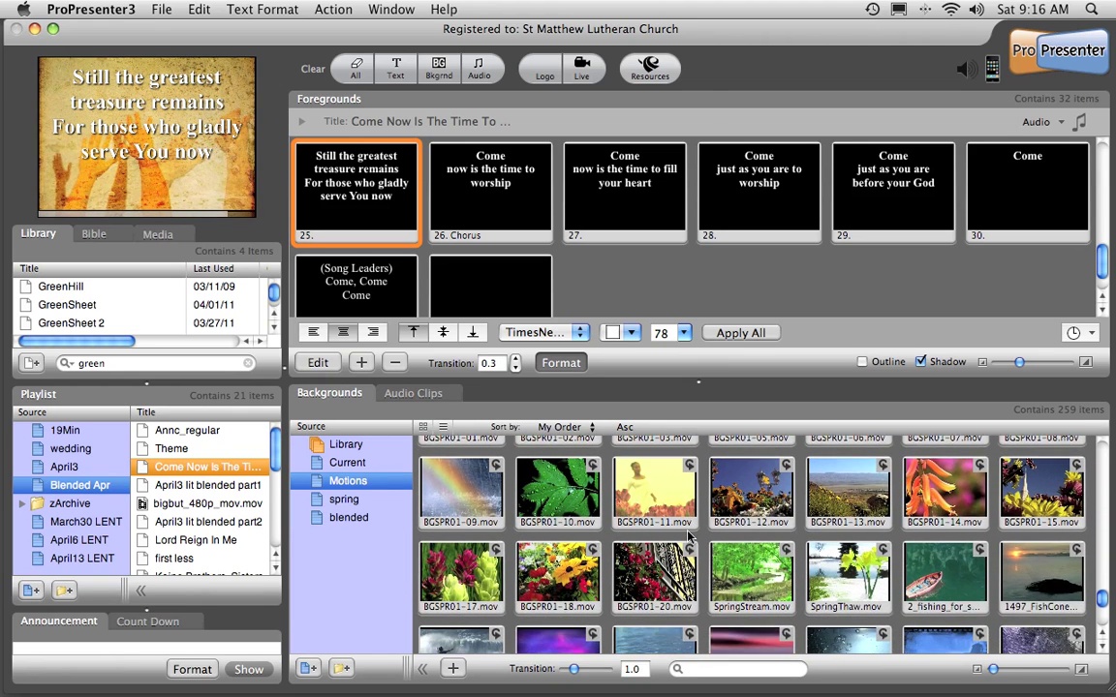
{"action": "scroll", "coordinate": [687, 535], "scroll_direction": "down", "scroll_amount": 1}
{"action": "left_click", "coordinate": [852, 560]}
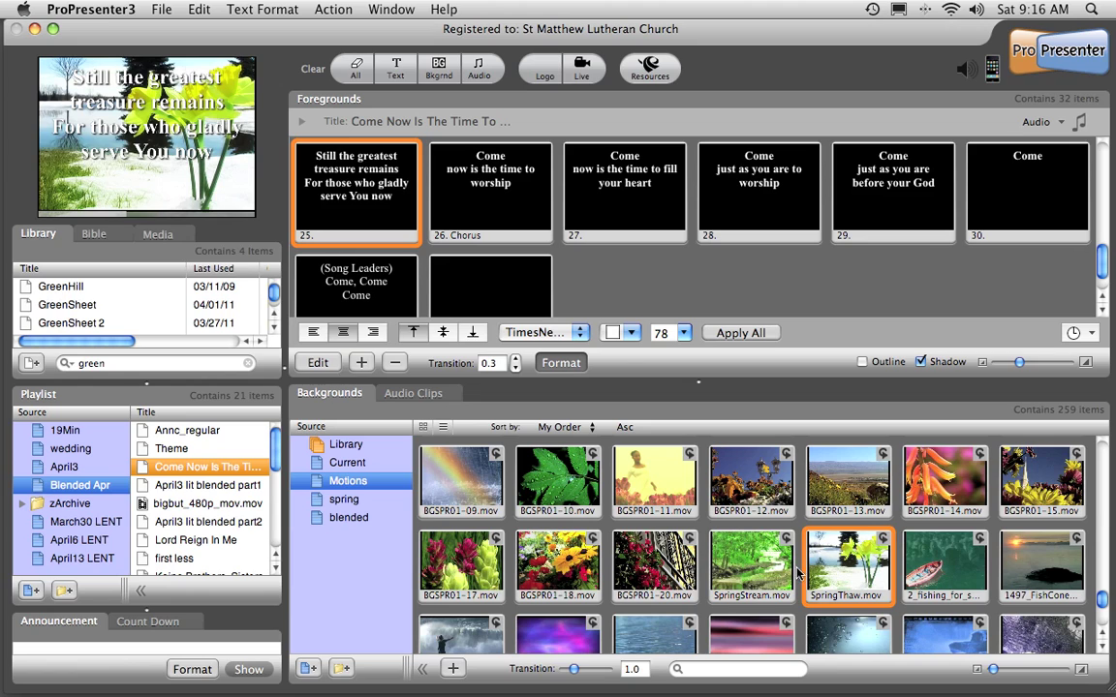
{"action": "scroll", "coordinate": [809, 571], "scroll_direction": "down", "scroll_amount": 2}
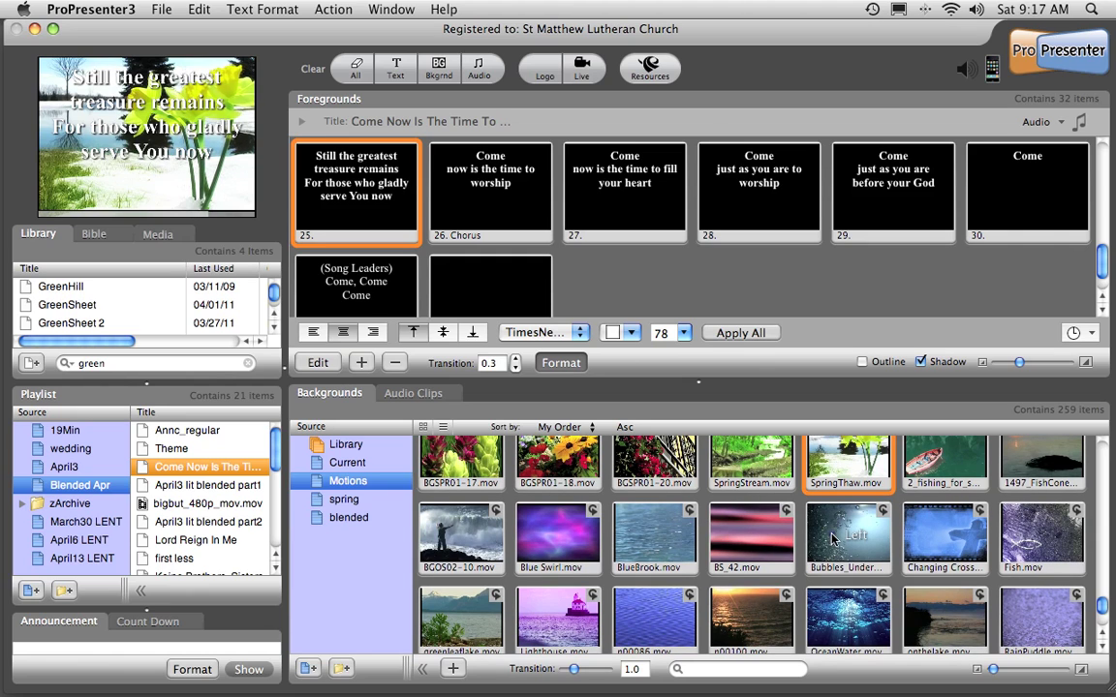
{"action": "left_click", "coordinate": [841, 545]}
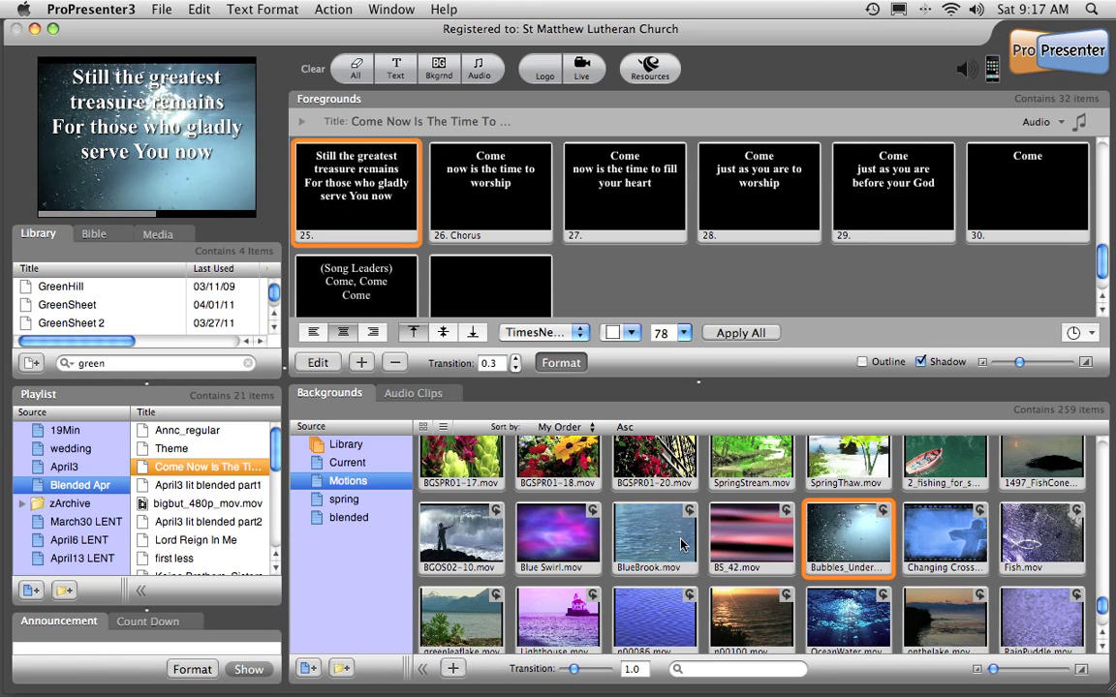
{"action": "scroll", "coordinate": [760, 558], "scroll_direction": "down", "scroll_amount": 3}
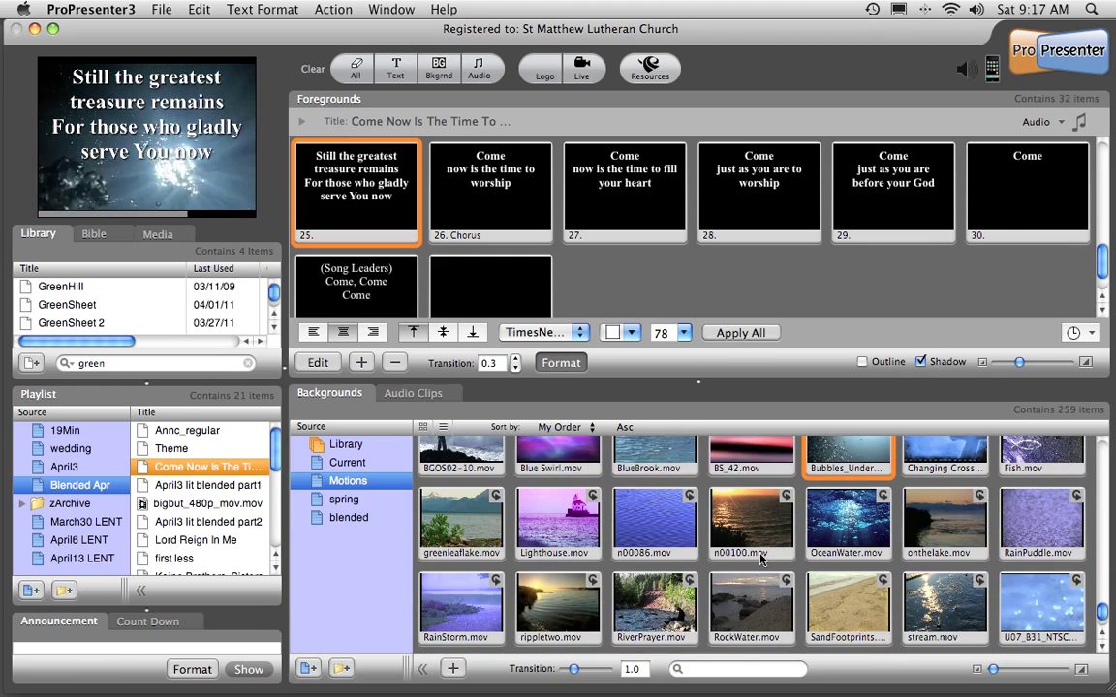
{"action": "left_click", "coordinate": [662, 570]}
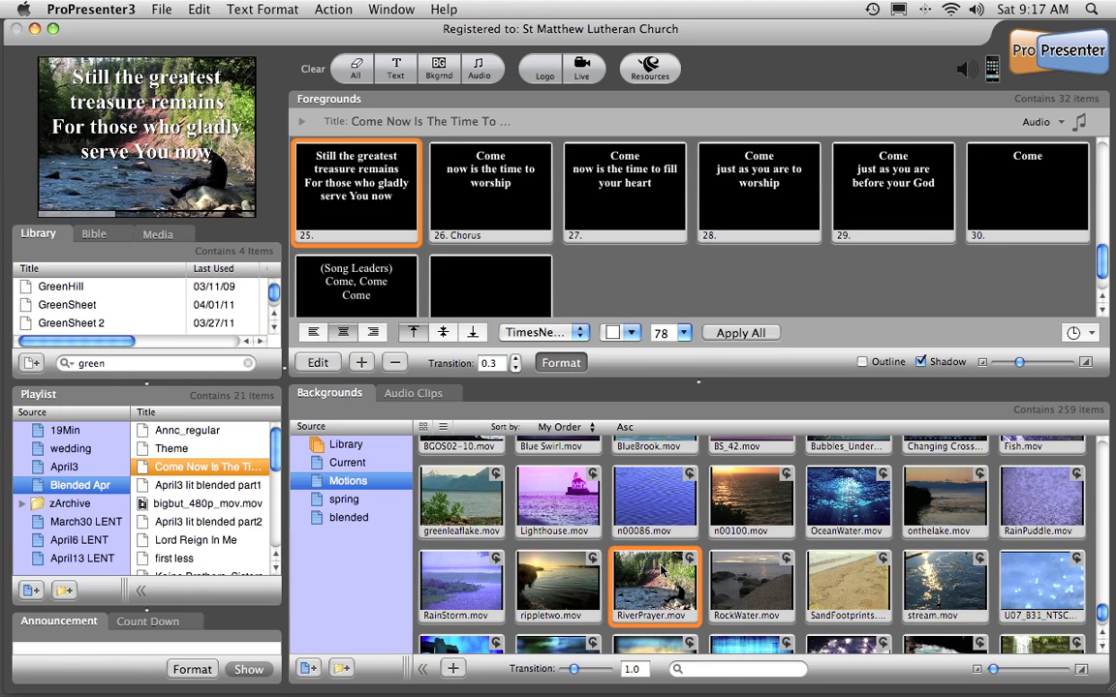
Step: Preview video25609 and Stone_Cross.mov behind the lyrics, ending on BrickWallCross.mov
{"action": "scroll", "coordinate": [663, 571], "scroll_direction": "down", "scroll_amount": 2}
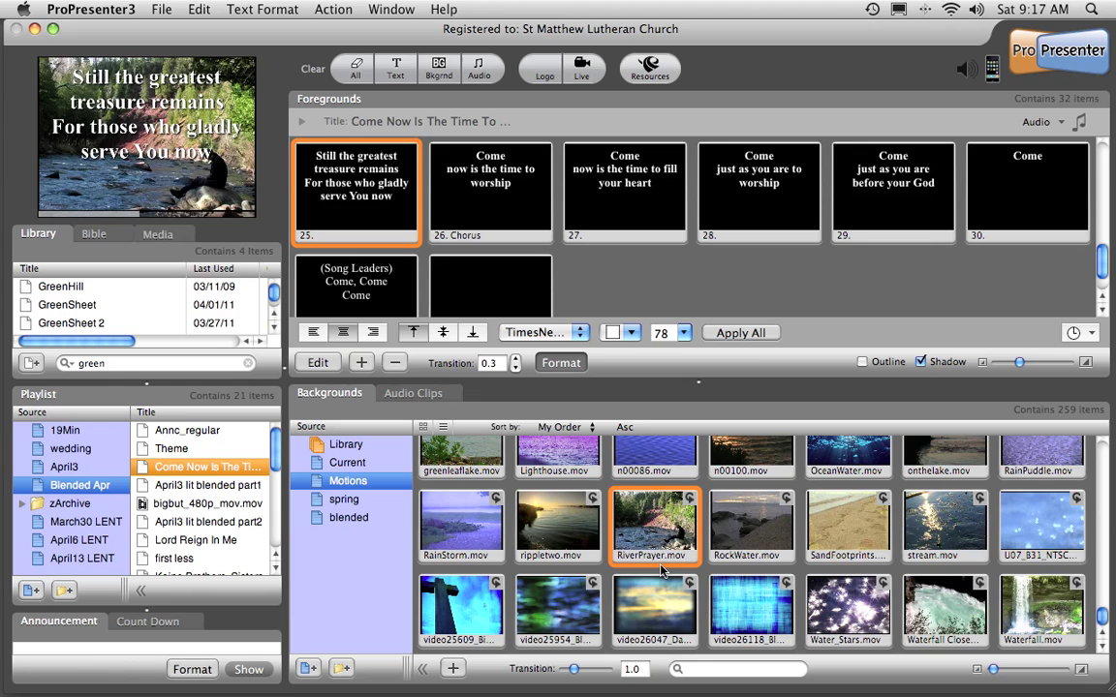
{"action": "scroll", "coordinate": [661, 570], "scroll_direction": "up", "scroll_amount": 1}
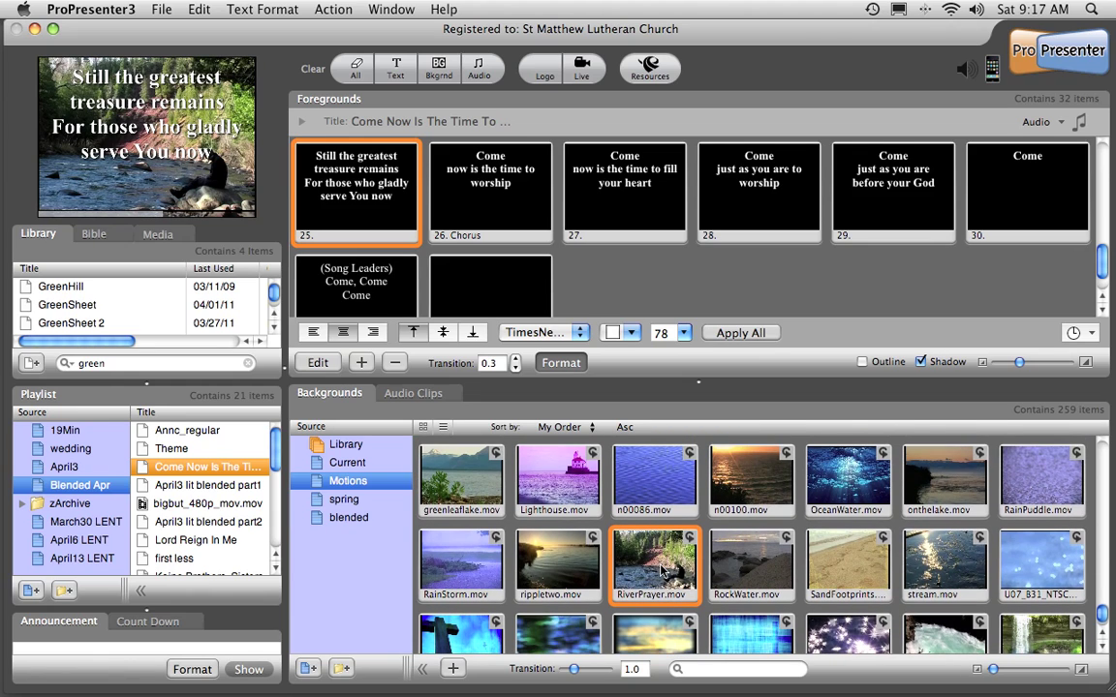
{"action": "scroll", "coordinate": [663, 572], "scroll_direction": "down", "scroll_amount": 1}
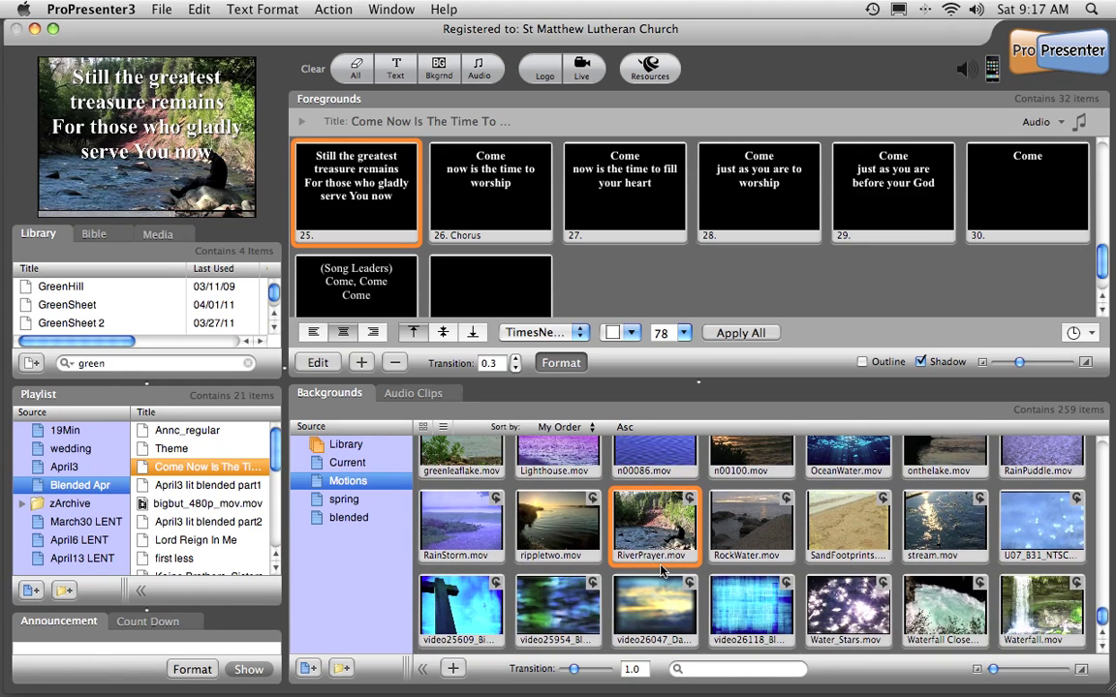
{"action": "left_click", "coordinate": [471, 615]}
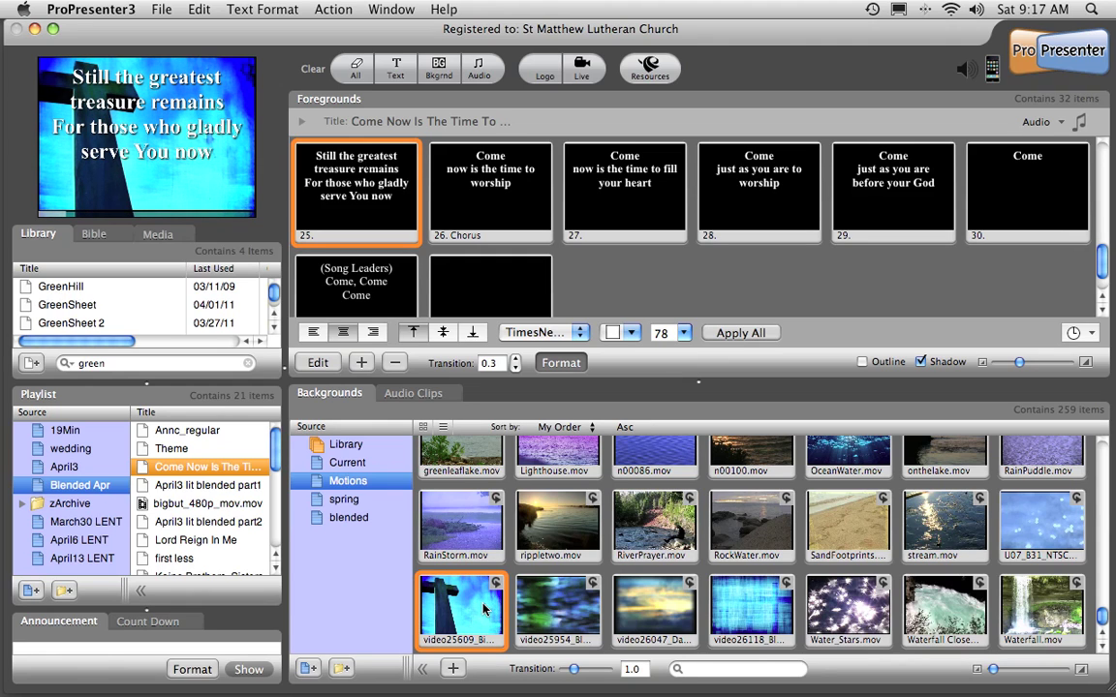
{"action": "scroll", "coordinate": [484, 608], "scroll_direction": "up", "scroll_amount": 5}
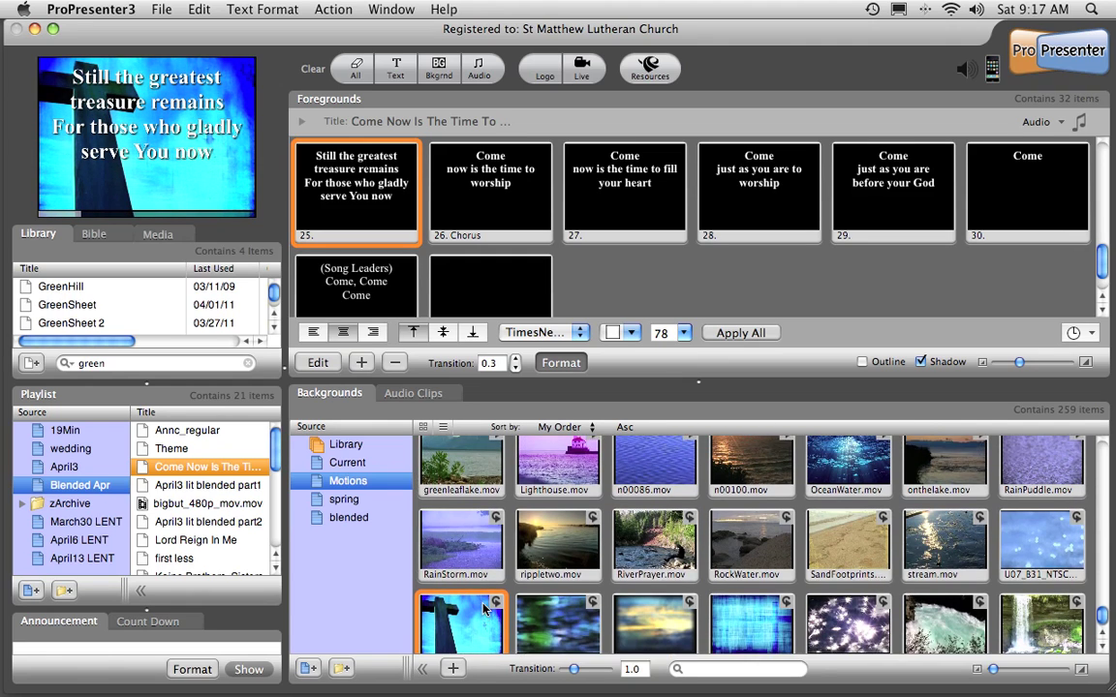
{"action": "scroll", "coordinate": [484, 608], "scroll_direction": "up", "scroll_amount": 5}
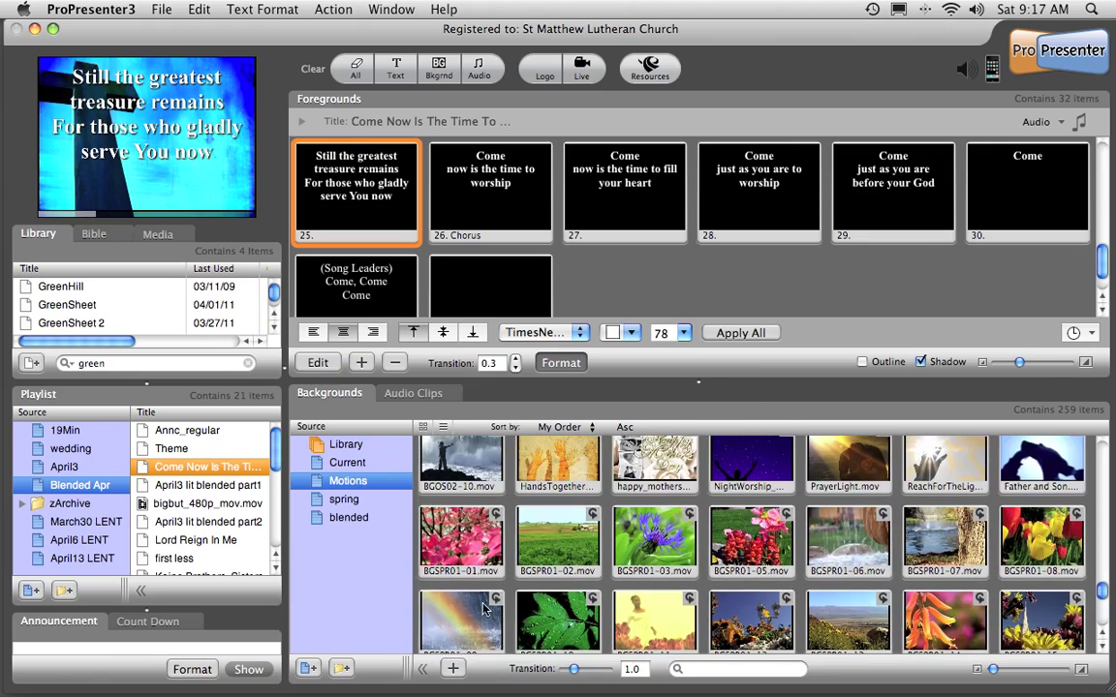
{"action": "scroll", "coordinate": [485, 608], "scroll_direction": "up", "scroll_amount": 5}
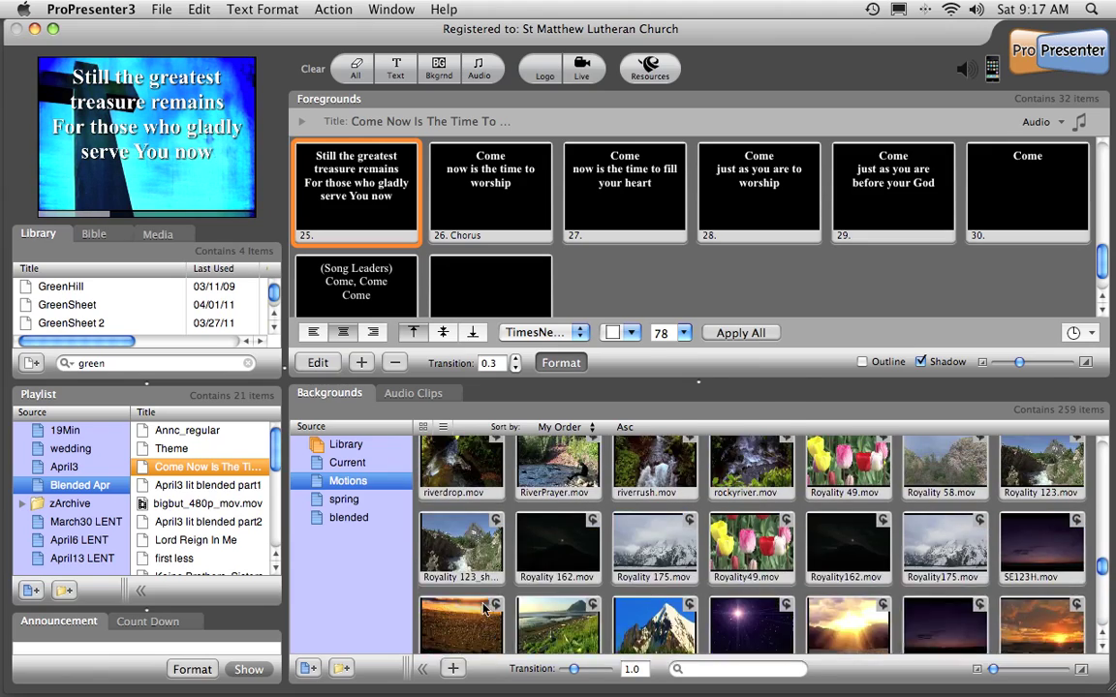
{"action": "scroll", "coordinate": [484, 609], "scroll_direction": "up", "scroll_amount": 10}
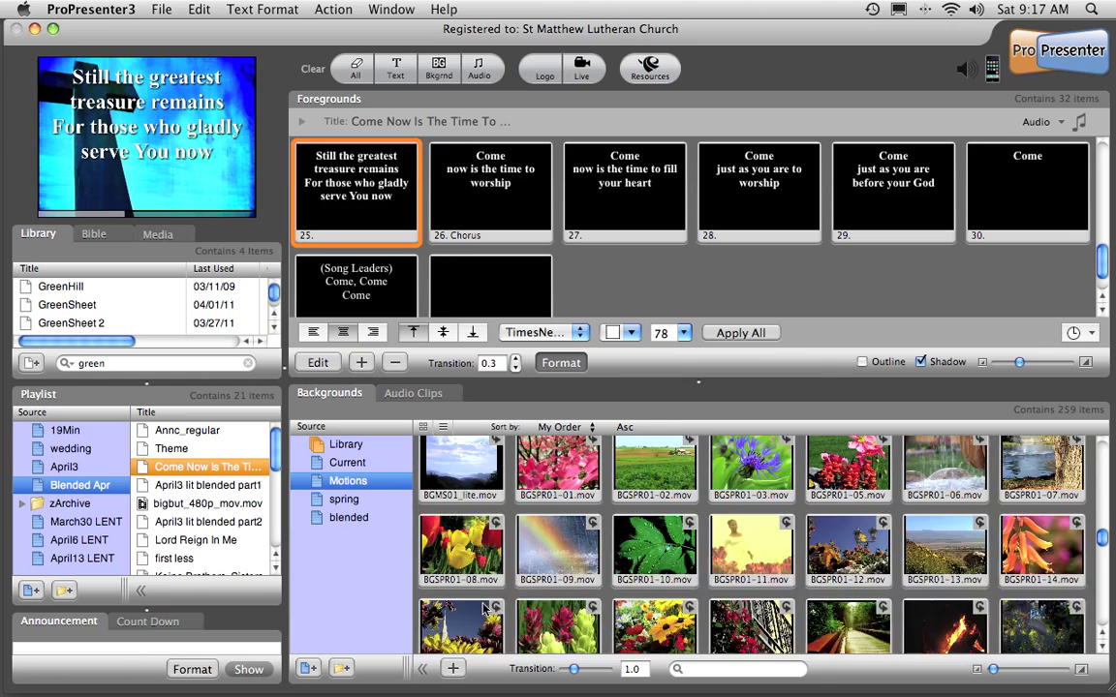
{"action": "scroll", "coordinate": [484, 608], "scroll_direction": "up", "scroll_amount": 10}
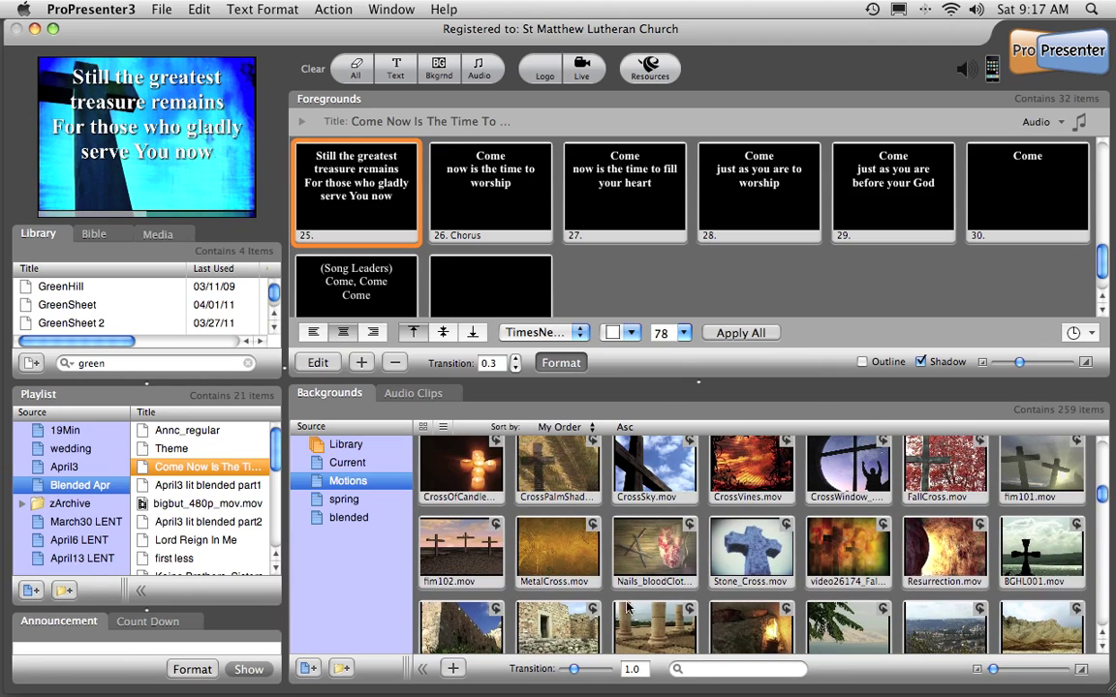
{"action": "left_click", "coordinate": [750, 552]}
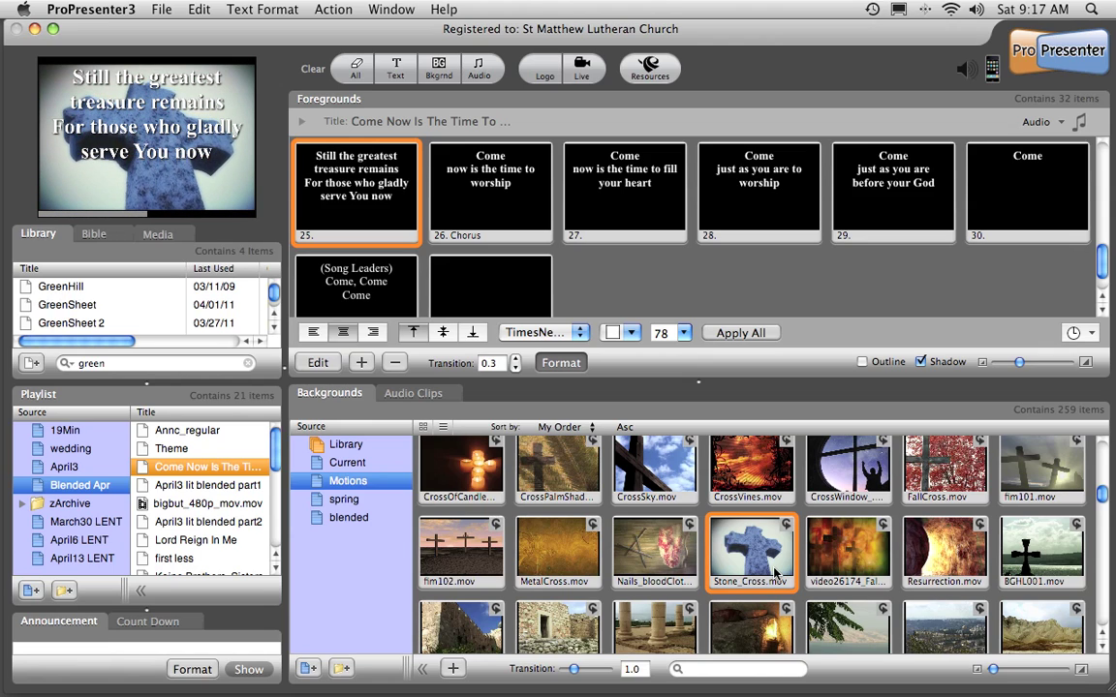
{"action": "scroll", "coordinate": [743, 571], "scroll_direction": "up", "scroll_amount": 2}
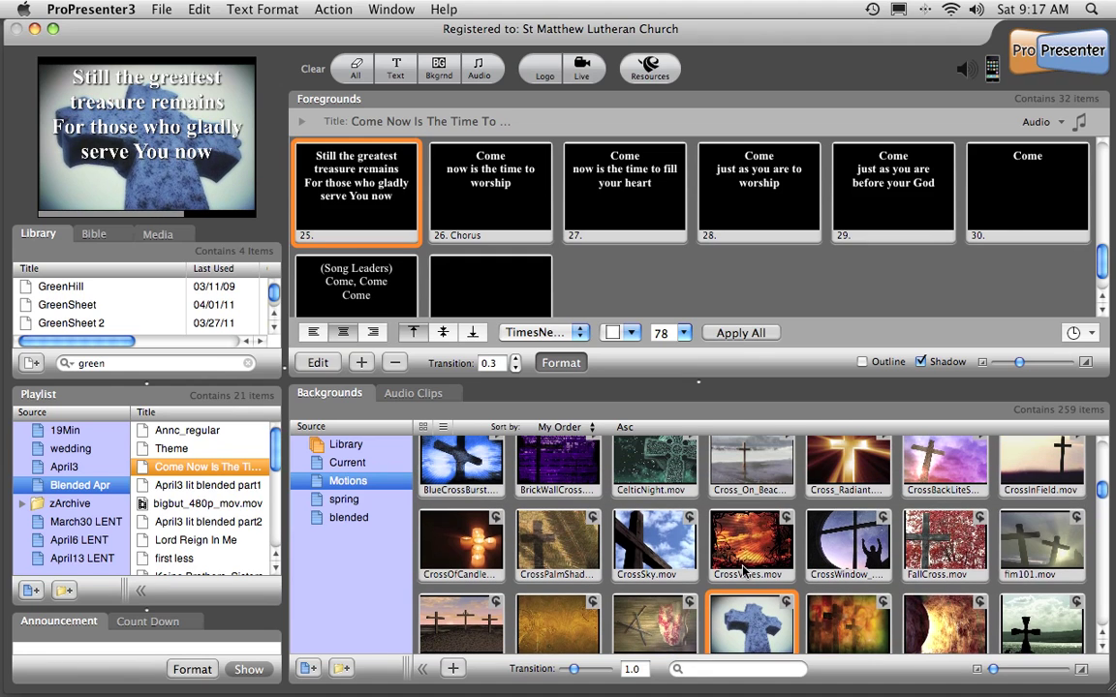
{"action": "scroll", "coordinate": [617, 526], "scroll_direction": "up", "scroll_amount": 2}
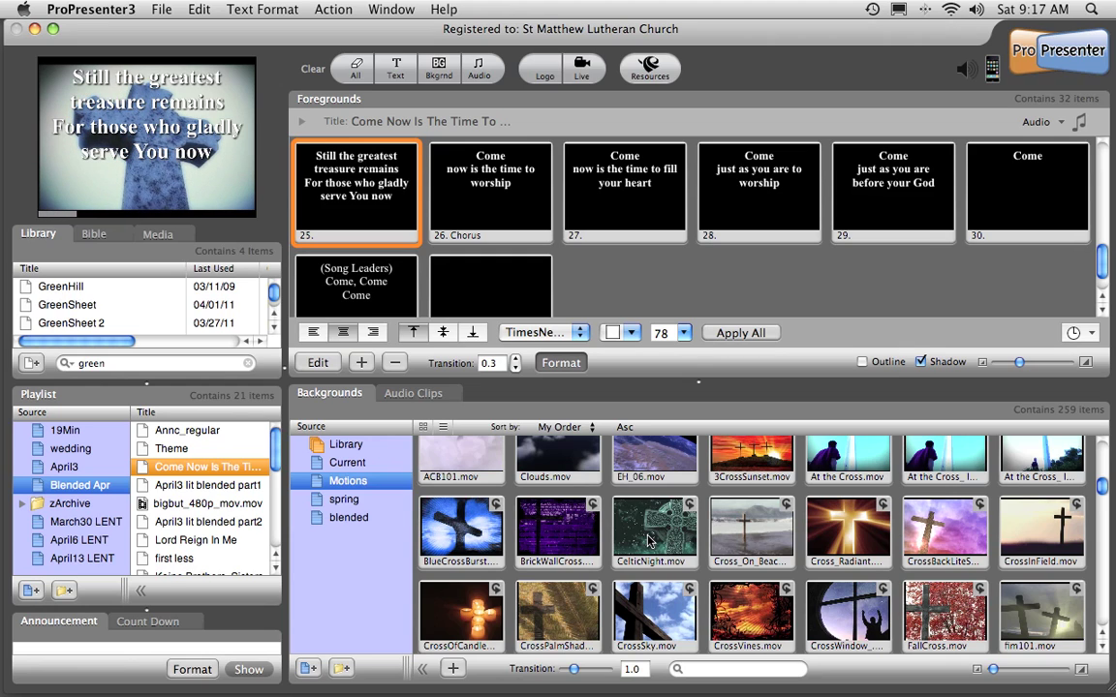
{"action": "left_click", "coordinate": [558, 538]}
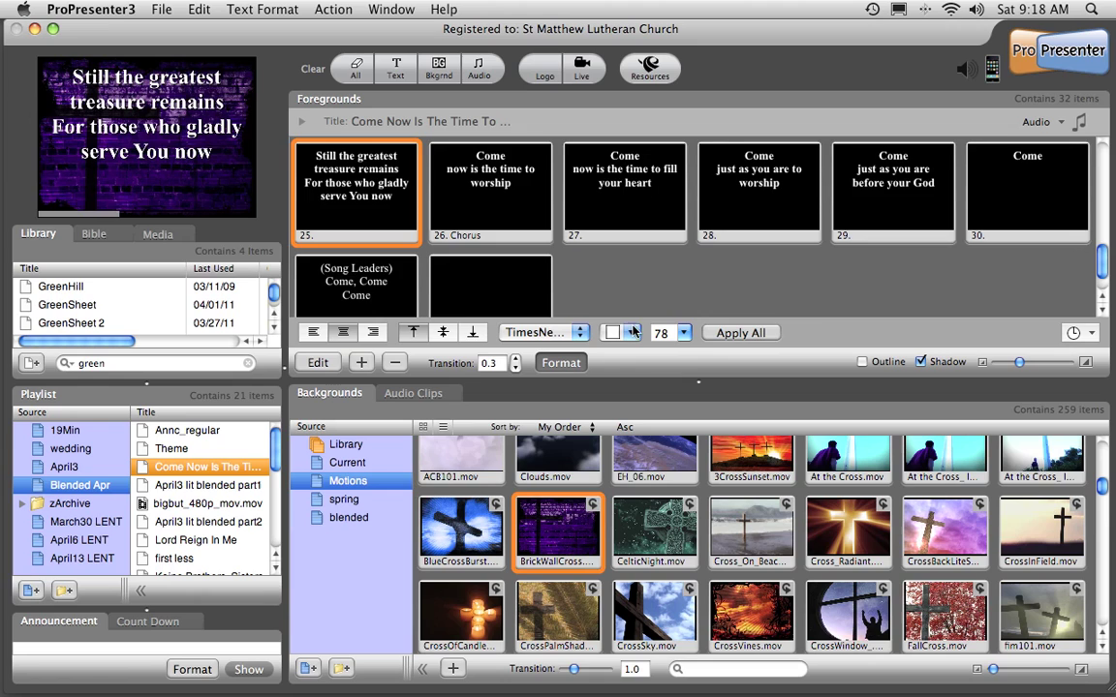
Step: Apply BrickWallCross.mov to slide 1, check slides 1 and Chorus 1, then load April3 lit blended part1
{"action": "scroll", "coordinate": [625, 286], "scroll_direction": "up", "scroll_amount": 10}
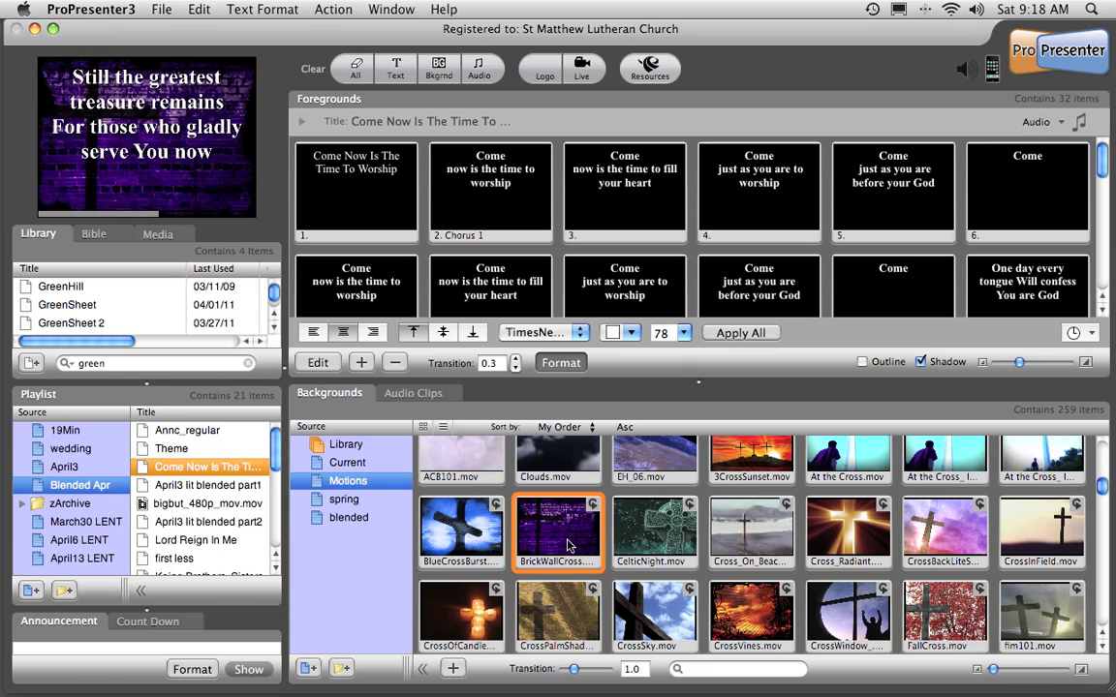
{"action": "left_click_drag", "start_coordinate": [570, 545], "coordinate": [360, 208]}
{"action": "left_click", "coordinate": [361, 220]}
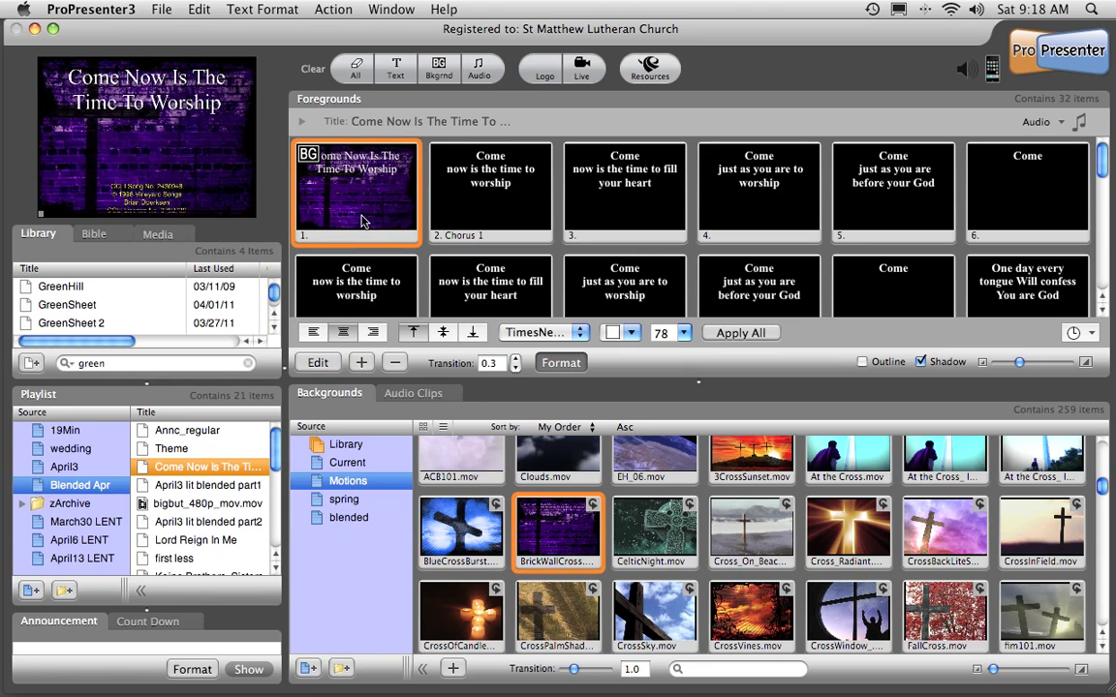
{"action": "left_click", "coordinate": [469, 212]}
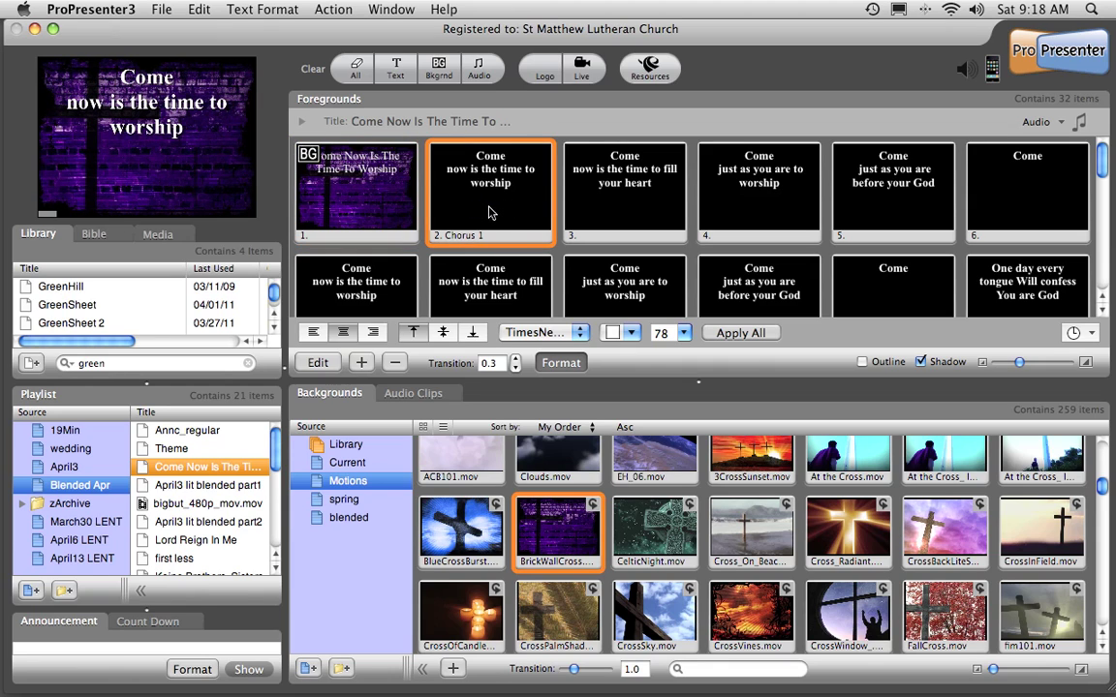
{"action": "left_click", "coordinate": [180, 487]}
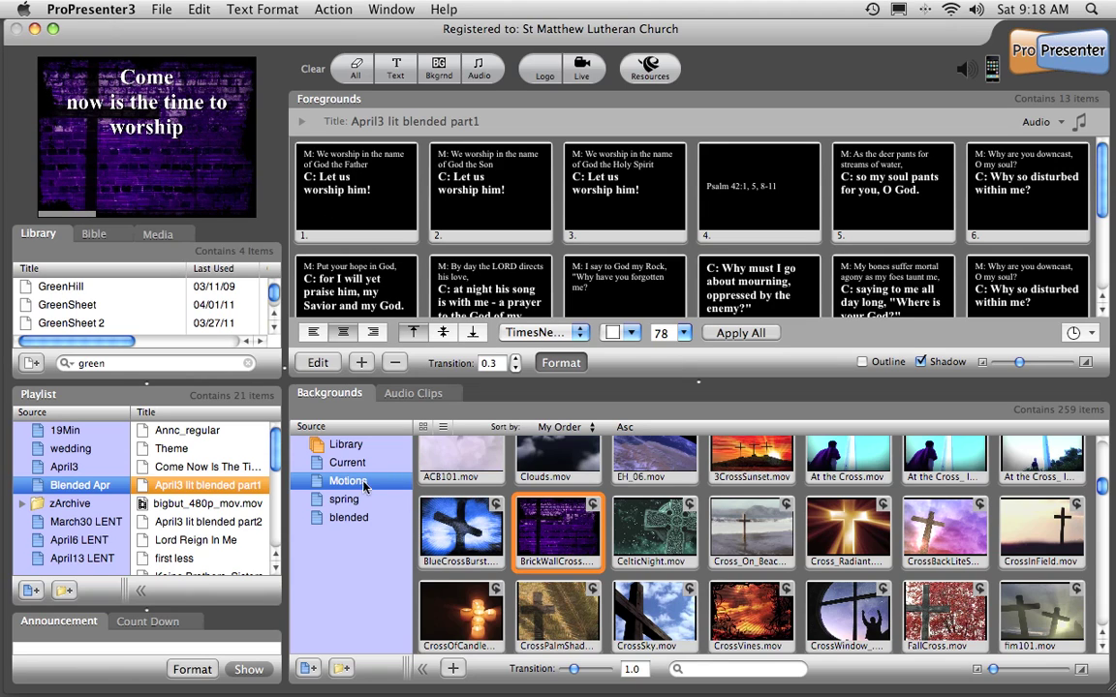
Step: Apply Slide3.png from the Current bin to April3 slide 1 and preview it
{"action": "left_click", "coordinate": [346, 463]}
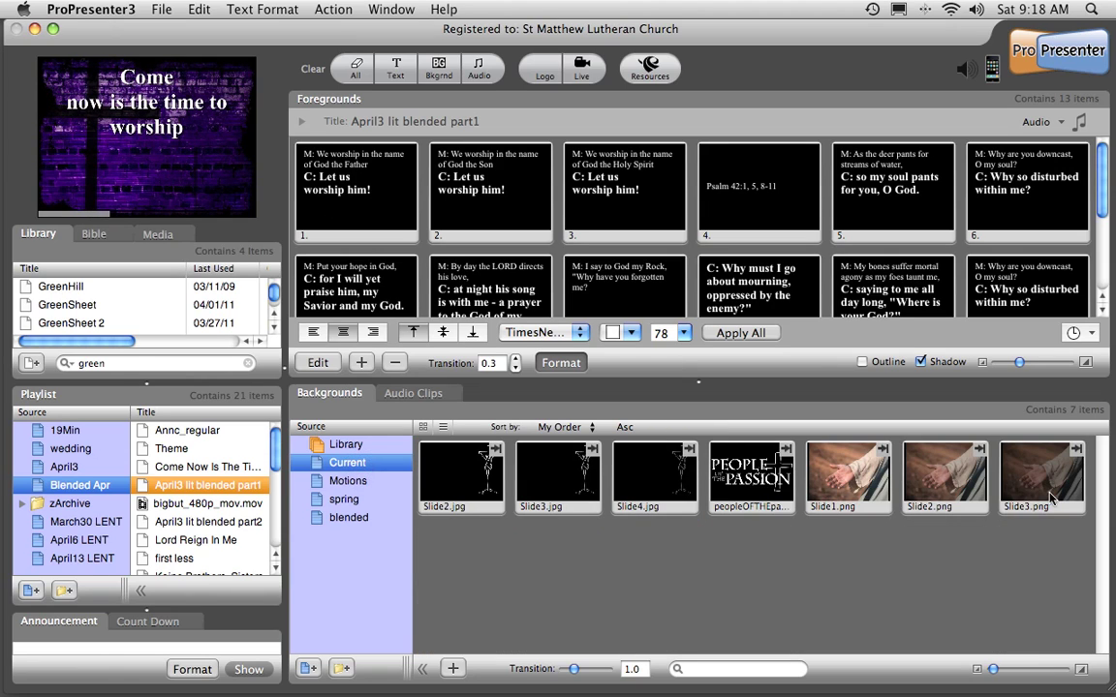
{"action": "left_click_drag", "start_coordinate": [1038, 462], "coordinate": [378, 203]}
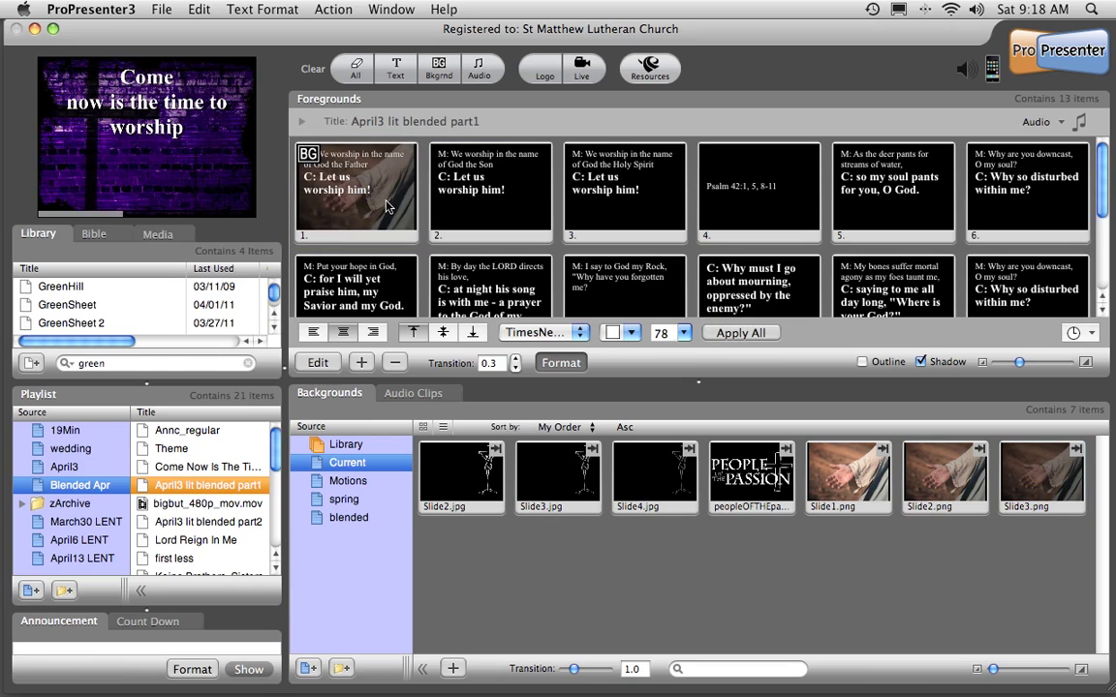
{"action": "left_click", "coordinate": [475, 179]}
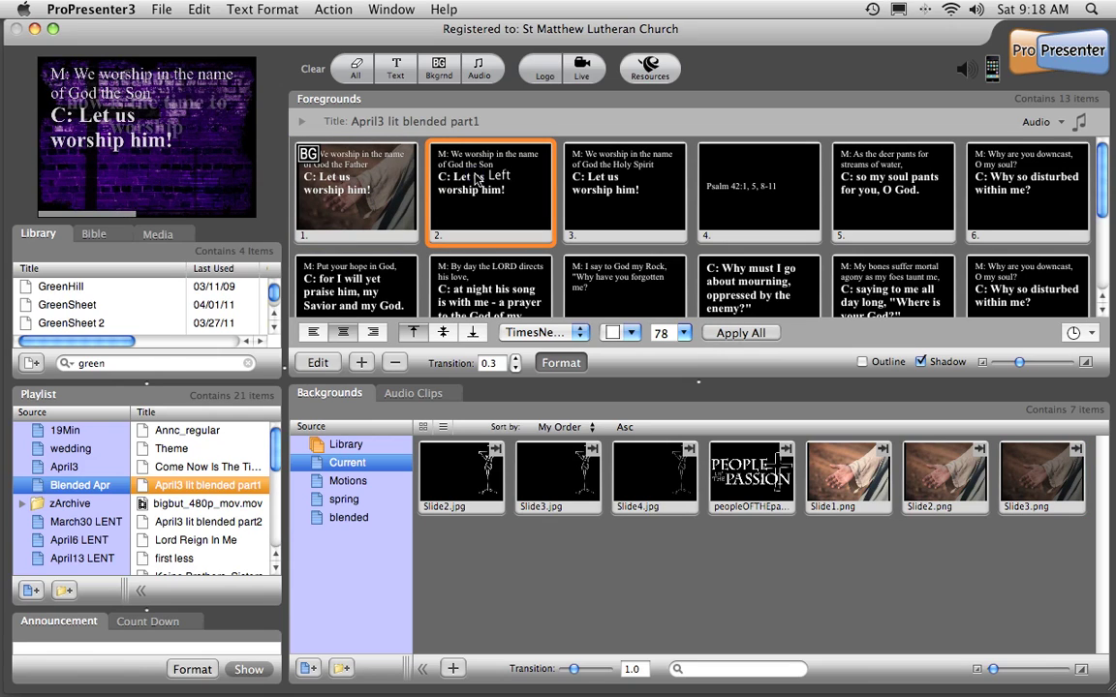
{"action": "left_click", "coordinate": [368, 183]}
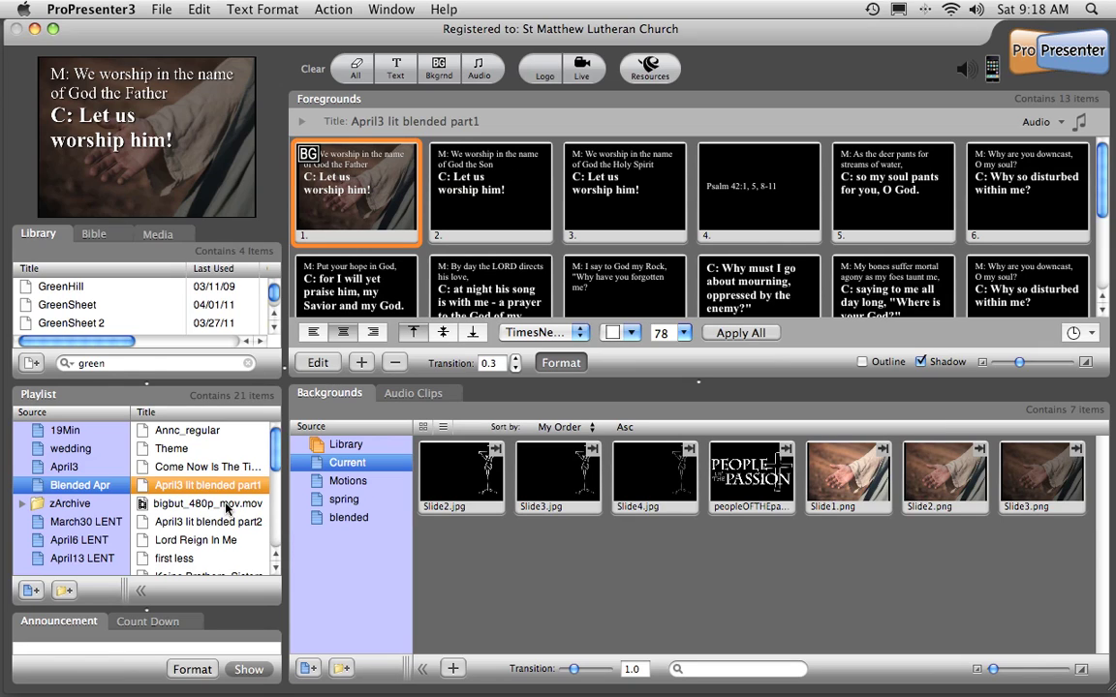
{"action": "scroll", "coordinate": [498, 247], "scroll_direction": "down", "scroll_amount": 5}
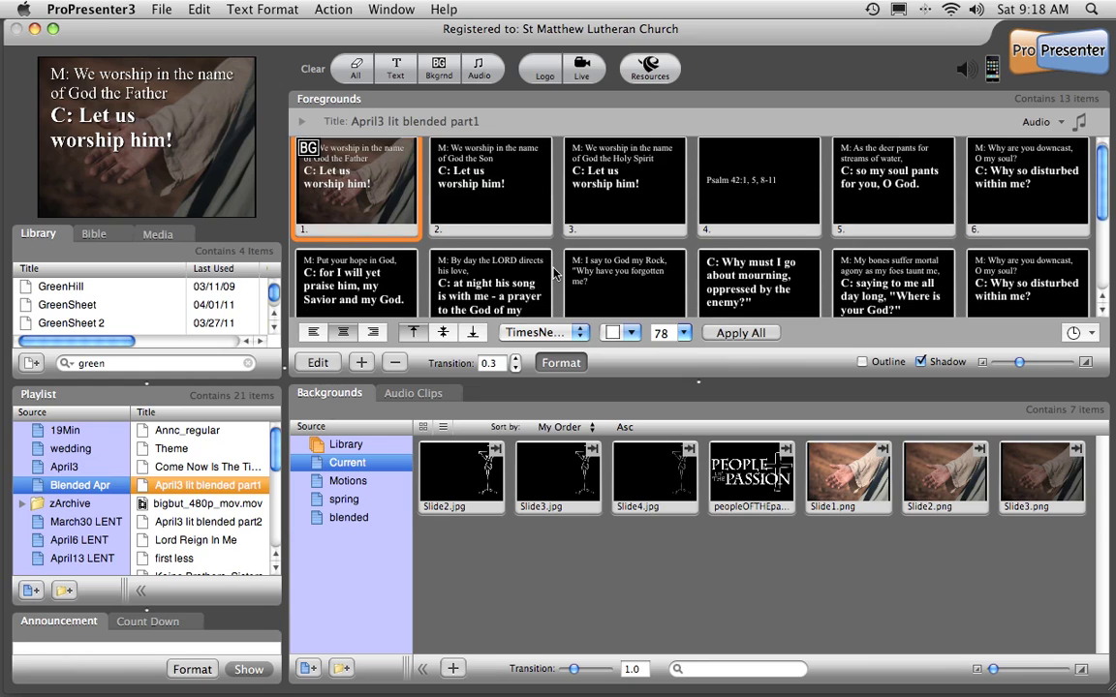
Step: Load bigbut_480p_mov.mov and add blank slides placed before and after the movie
{"action": "left_click", "coordinate": [194, 504]}
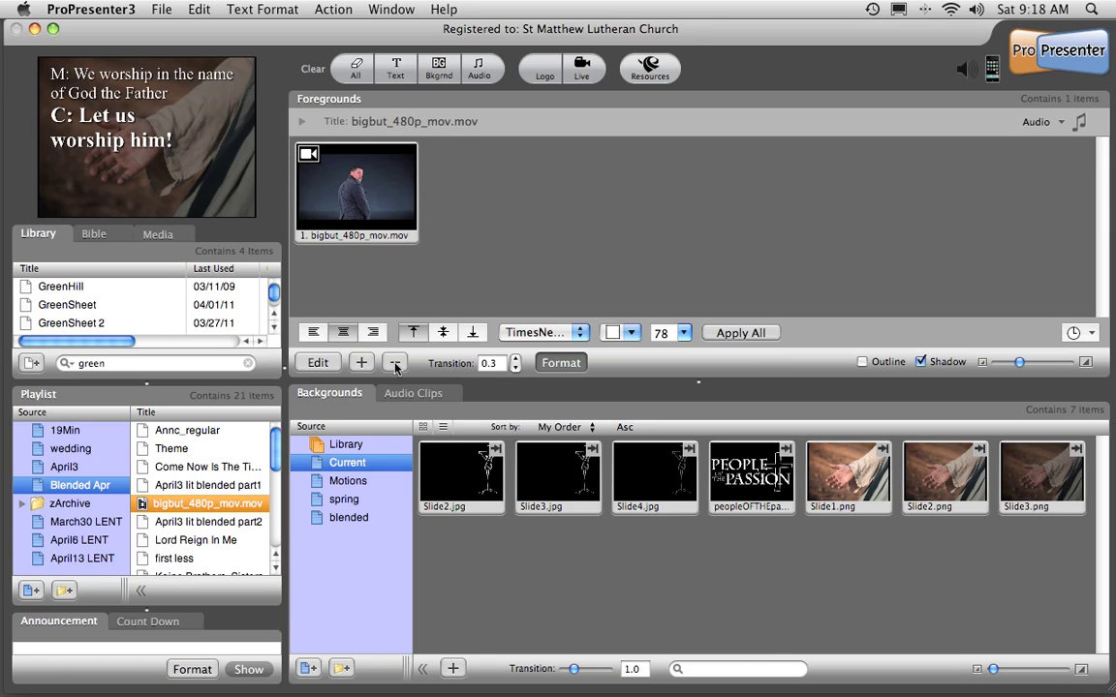
{"action": "left_click", "coordinate": [355, 194]}
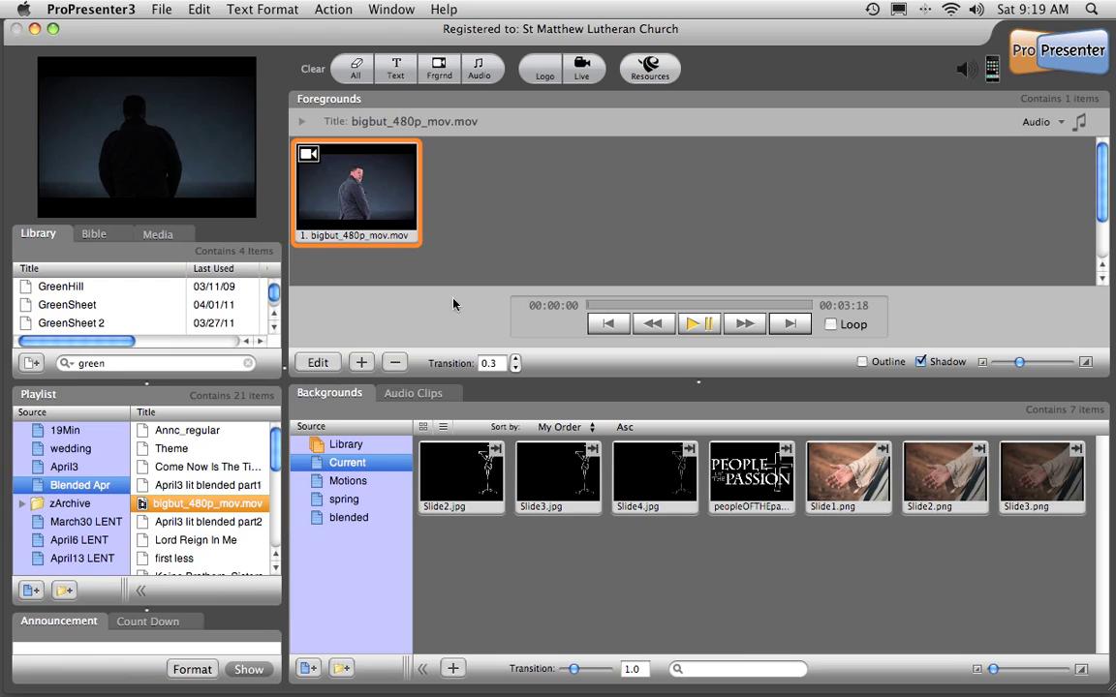
{"action": "left_click", "coordinate": [360, 363]}
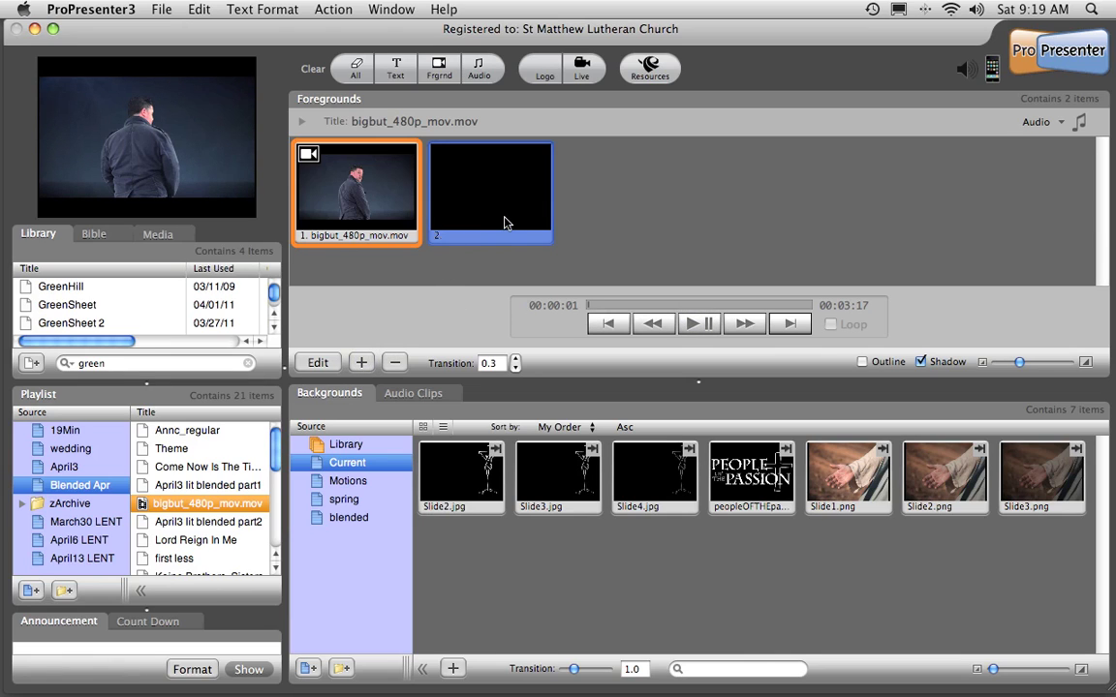
{"action": "left_click", "coordinate": [610, 212]}
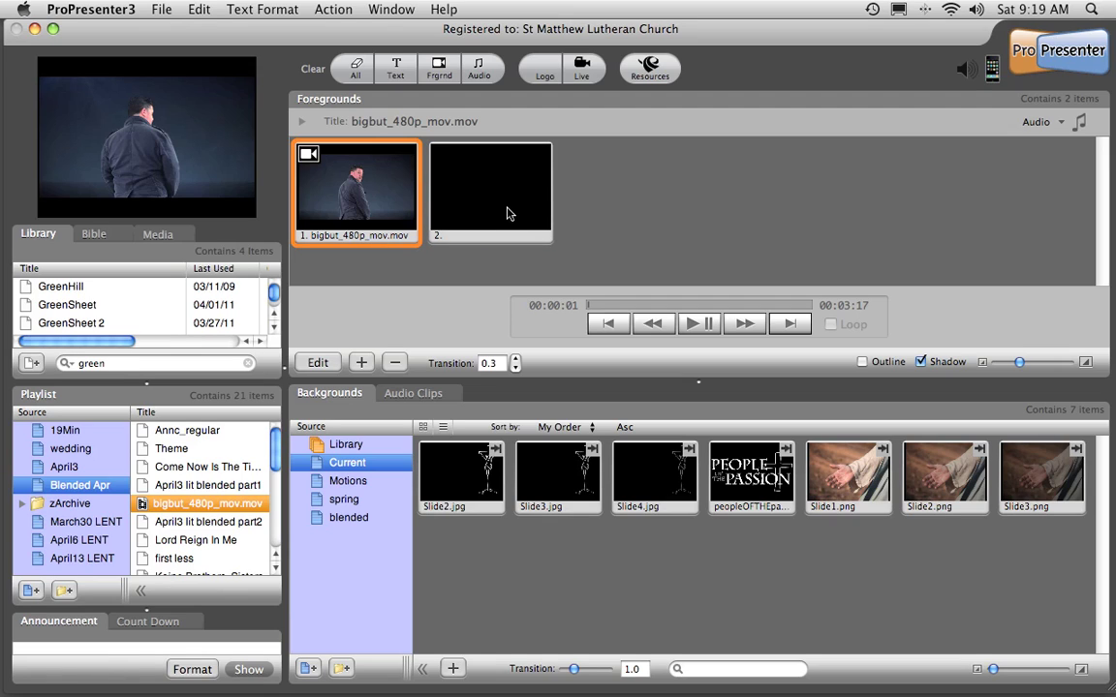
{"action": "left_click", "coordinate": [510, 211]}
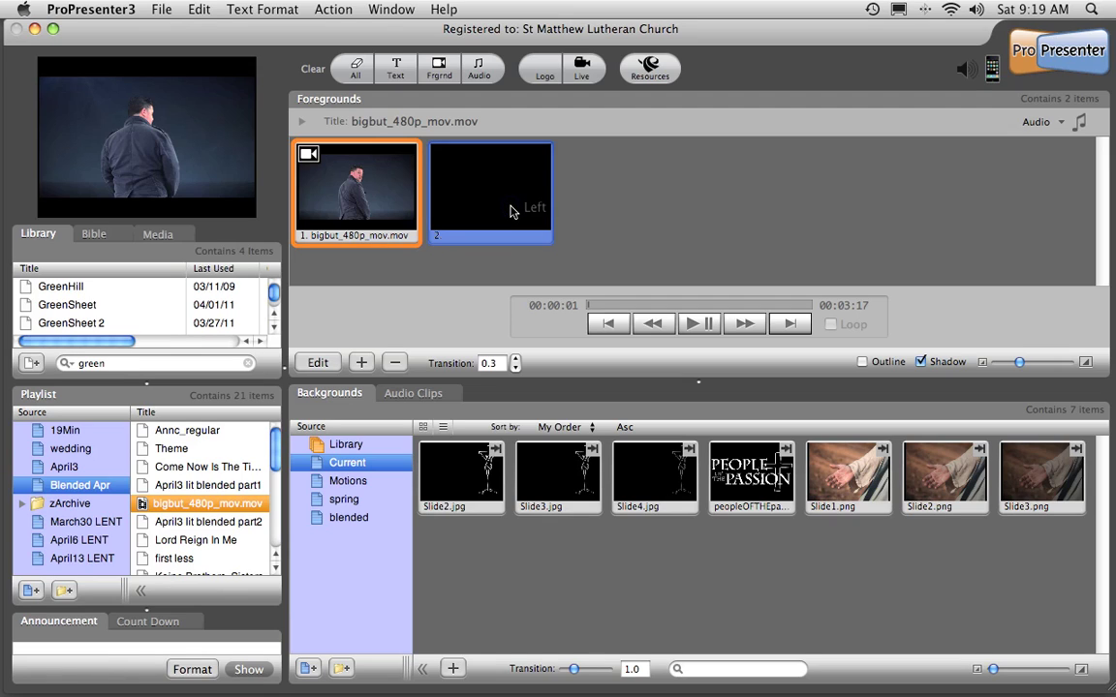
{"action": "left_click_drag", "start_coordinate": [510, 212], "coordinate": [295, 180]}
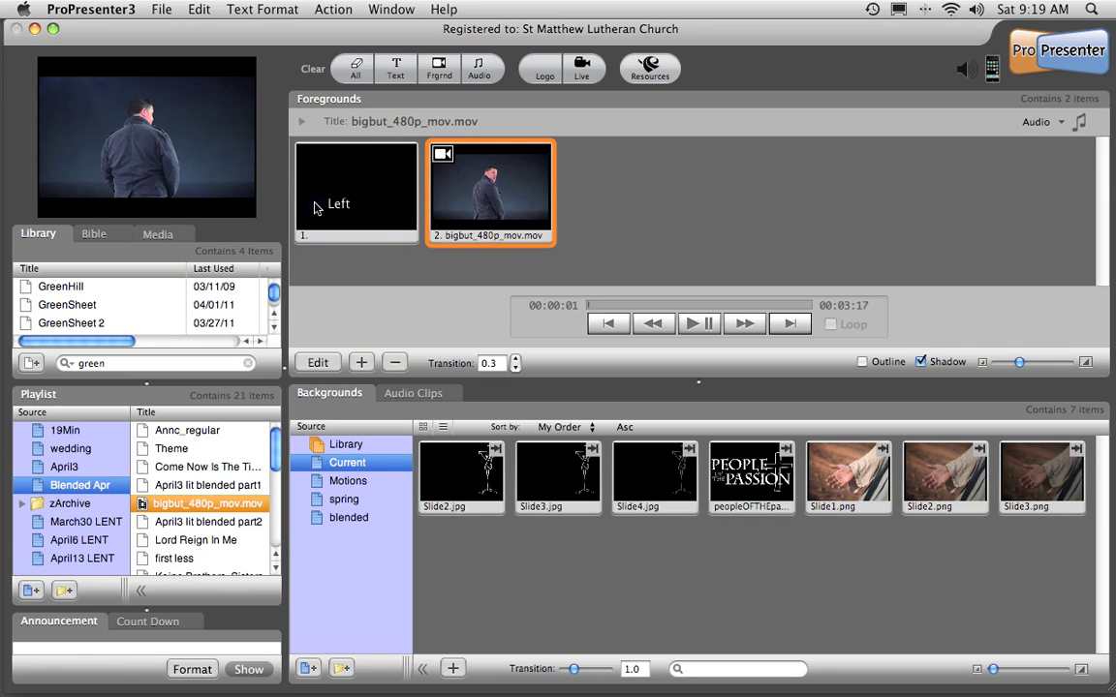
{"action": "left_click", "coordinate": [361, 362]}
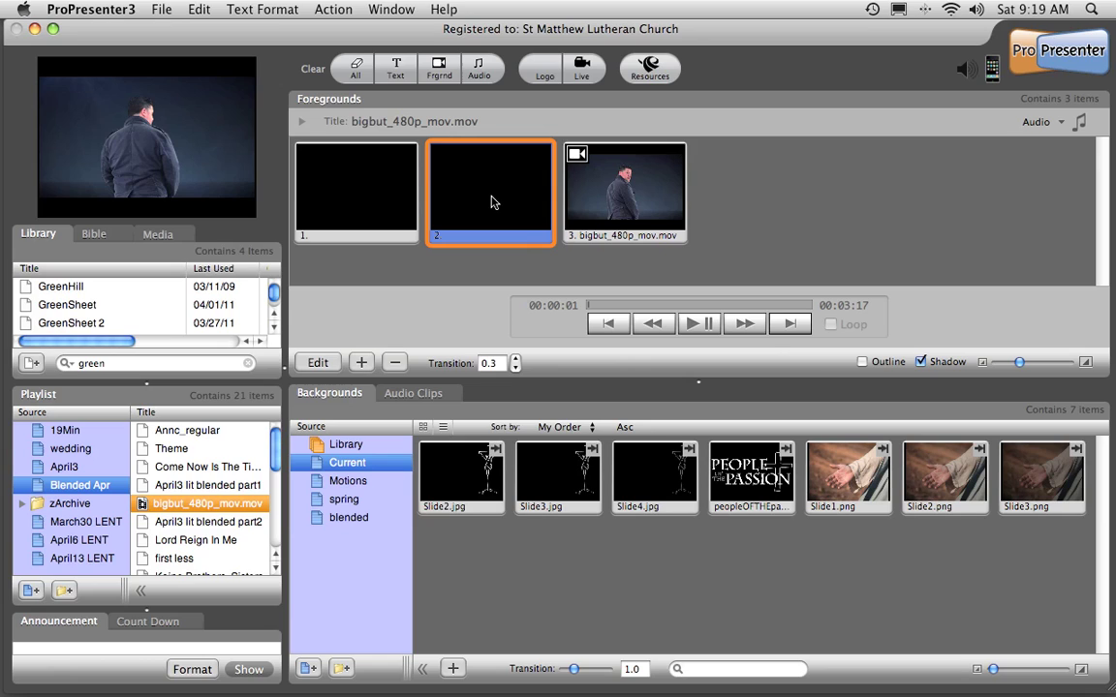
{"action": "left_click_drag", "start_coordinate": [491, 201], "coordinate": [655, 236]}
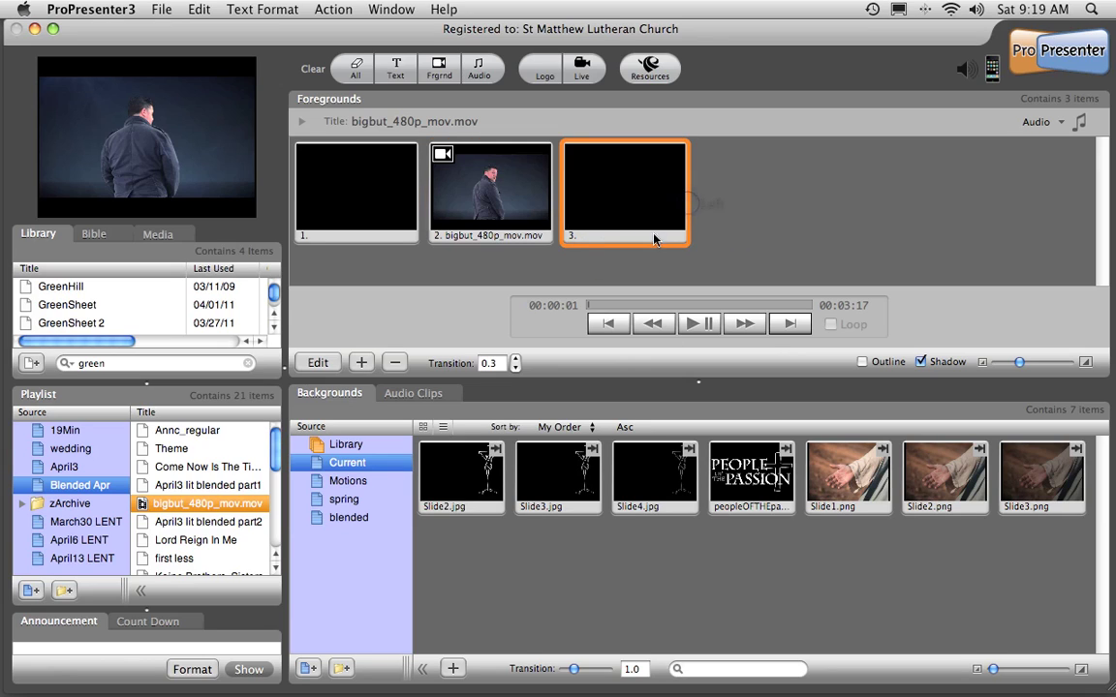
Step: Give cue 3 the Slide3.png background and cue 1 the Slide2.png hand image
{"action": "left_click", "coordinate": [1030, 485]}
{"action": "left_click_drag", "start_coordinate": [1030, 484], "coordinate": [978, 480]}
{"action": "left_click_drag", "start_coordinate": [905, 448], "coordinate": [634, 211]}
{"action": "left_click", "coordinate": [929, 464]}
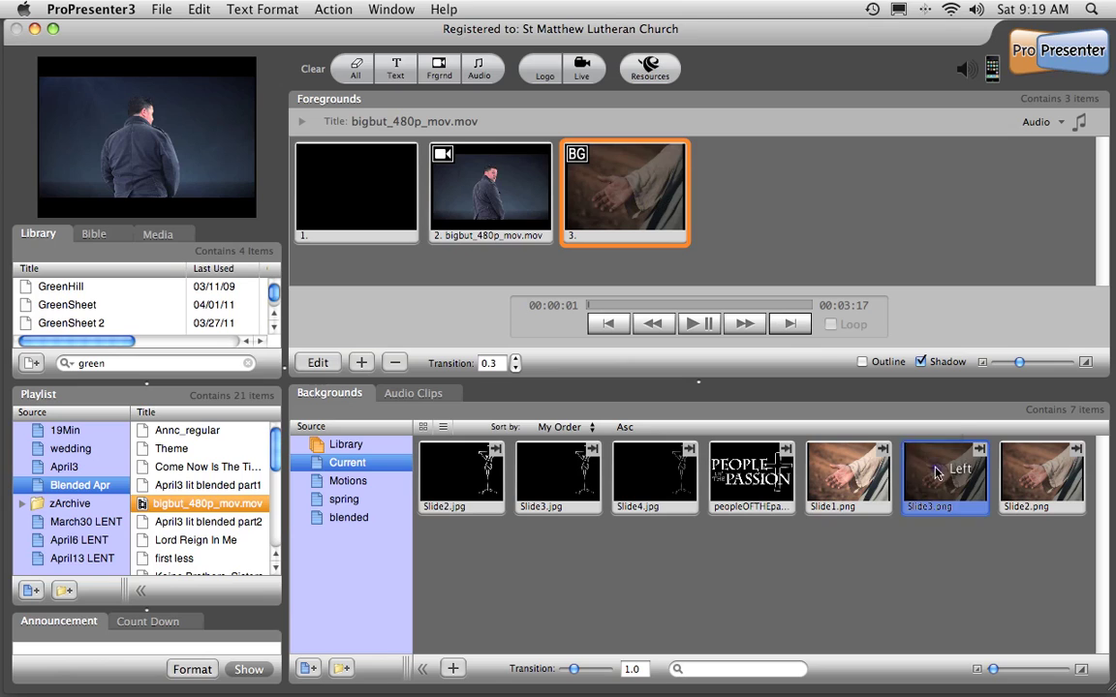
{"action": "left_click", "coordinate": [1041, 491], "text": "shift"}
{"action": "left_click_drag", "start_coordinate": [1041, 491], "coordinate": [900, 489]}
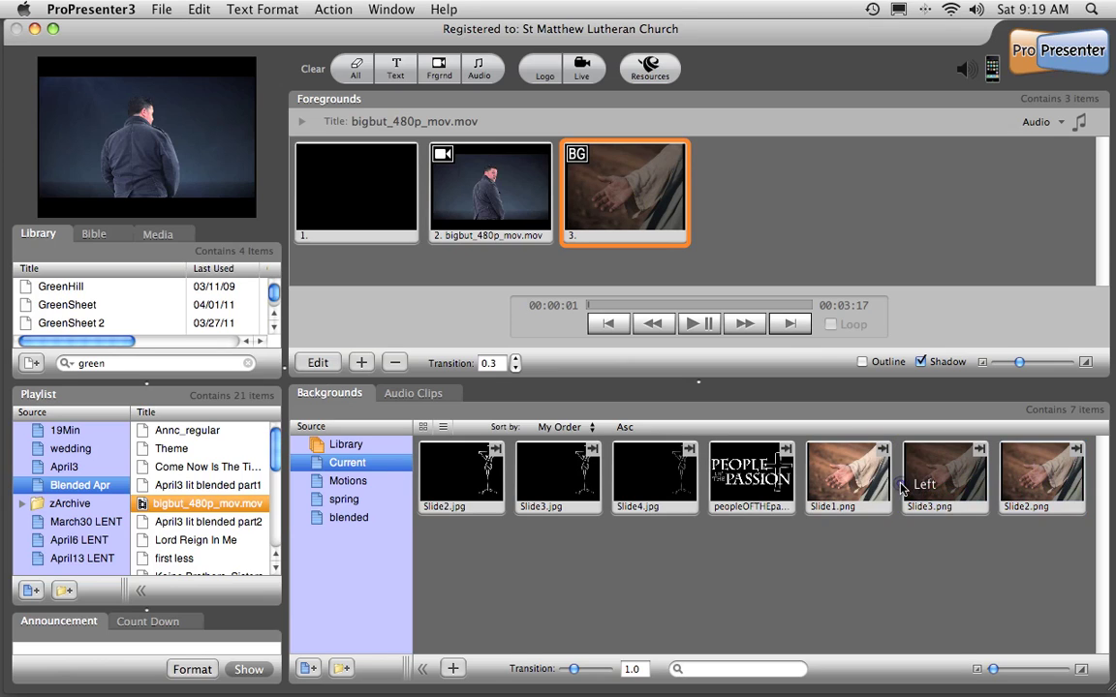
{"action": "left_click_drag", "start_coordinate": [1035, 489], "coordinate": [911, 487]}
{"action": "left_click", "coordinate": [951, 486]}
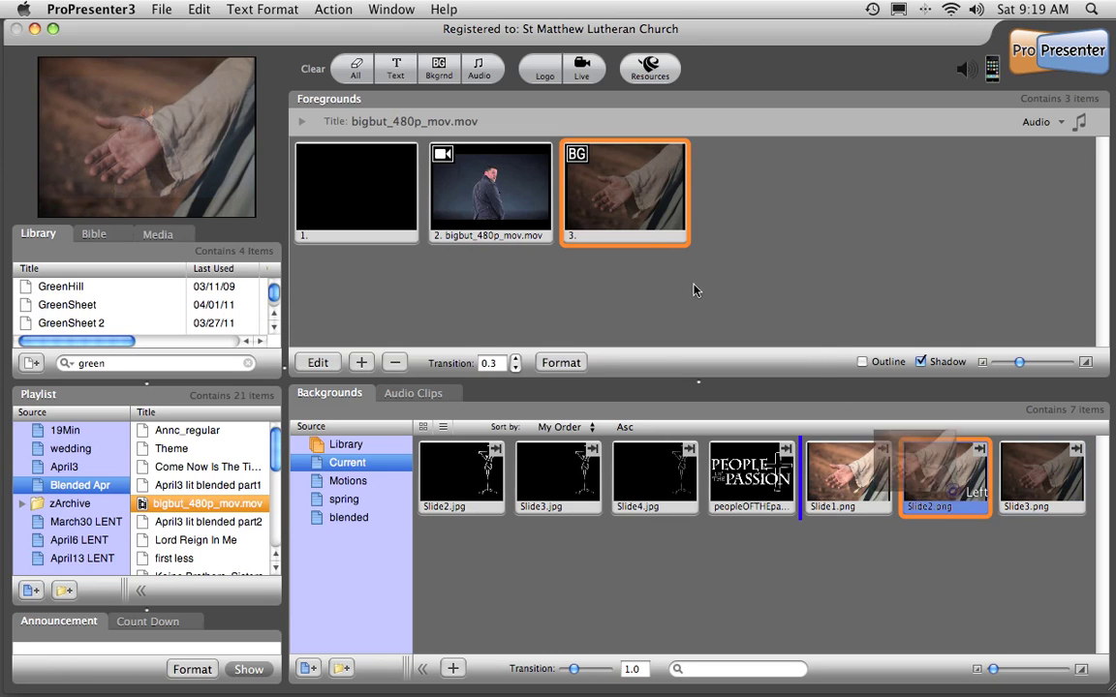
{"action": "left_click", "coordinate": [599, 189]}
{"action": "left_click_drag", "start_coordinate": [916, 452], "coordinate": [378, 169]}
{"action": "left_click", "coordinate": [368, 173]}
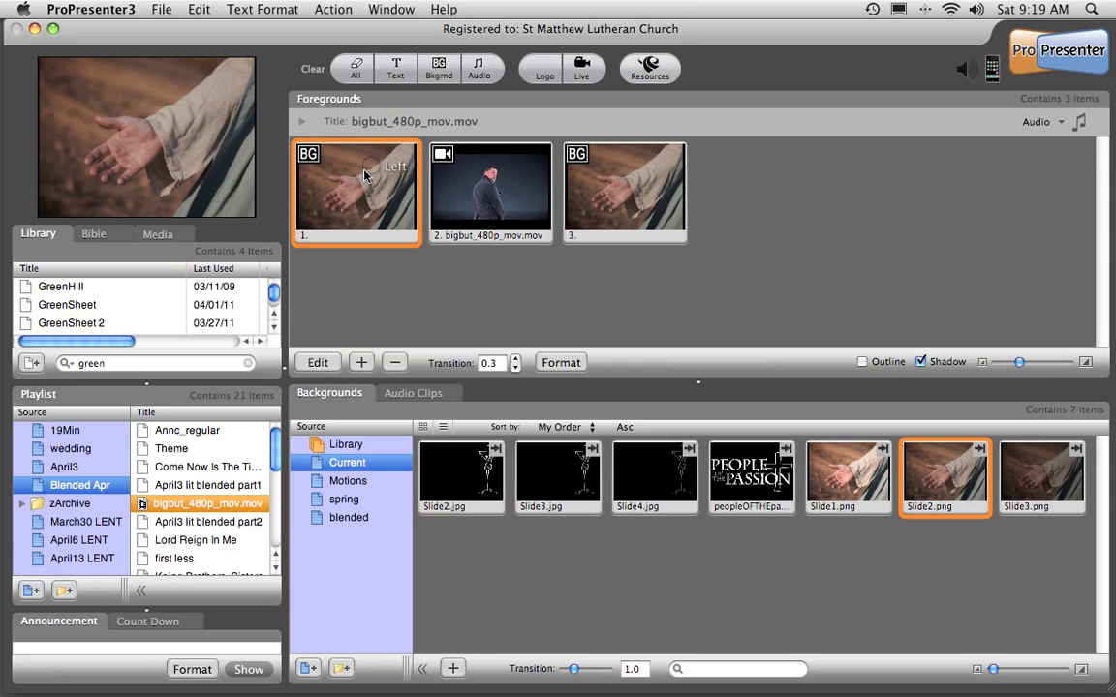
Step: Review part1's last liturgy slide and the hand-image slides around the bigbut movie
{"action": "left_click", "coordinate": [208, 486]}
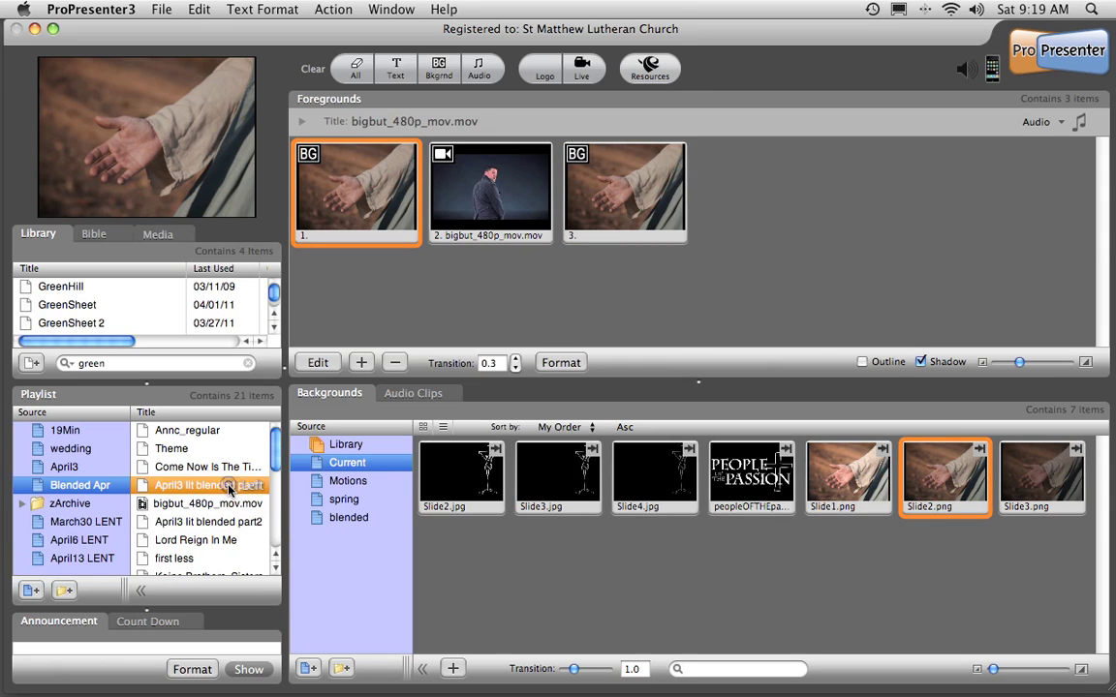
{"action": "scroll", "coordinate": [775, 272], "scroll_direction": "down", "scroll_amount": 3}
{"action": "left_click", "coordinate": [351, 282]}
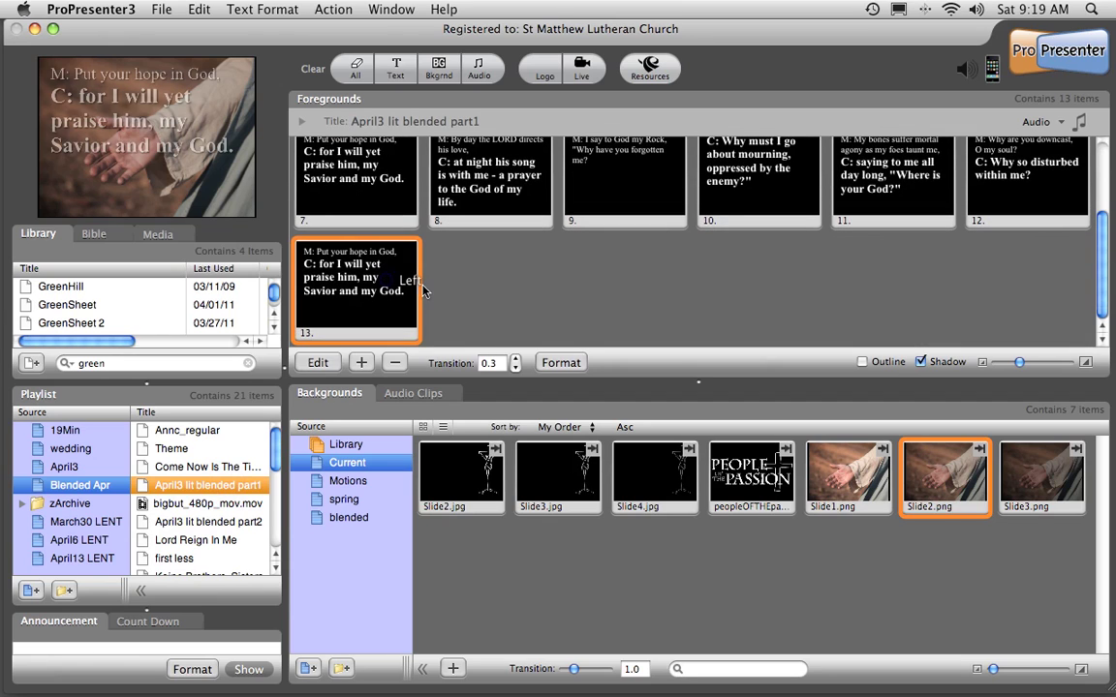
{"action": "left_click", "coordinate": [207, 504]}
{"action": "left_click", "coordinate": [339, 207]}
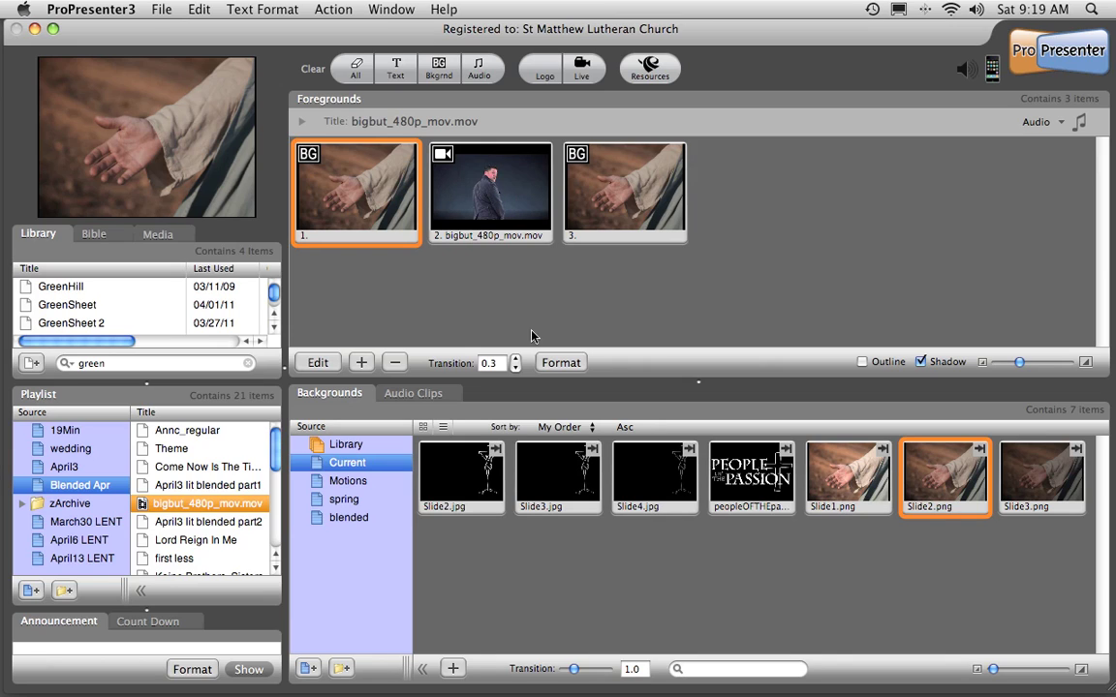
{"action": "left_click", "coordinate": [621, 191]}
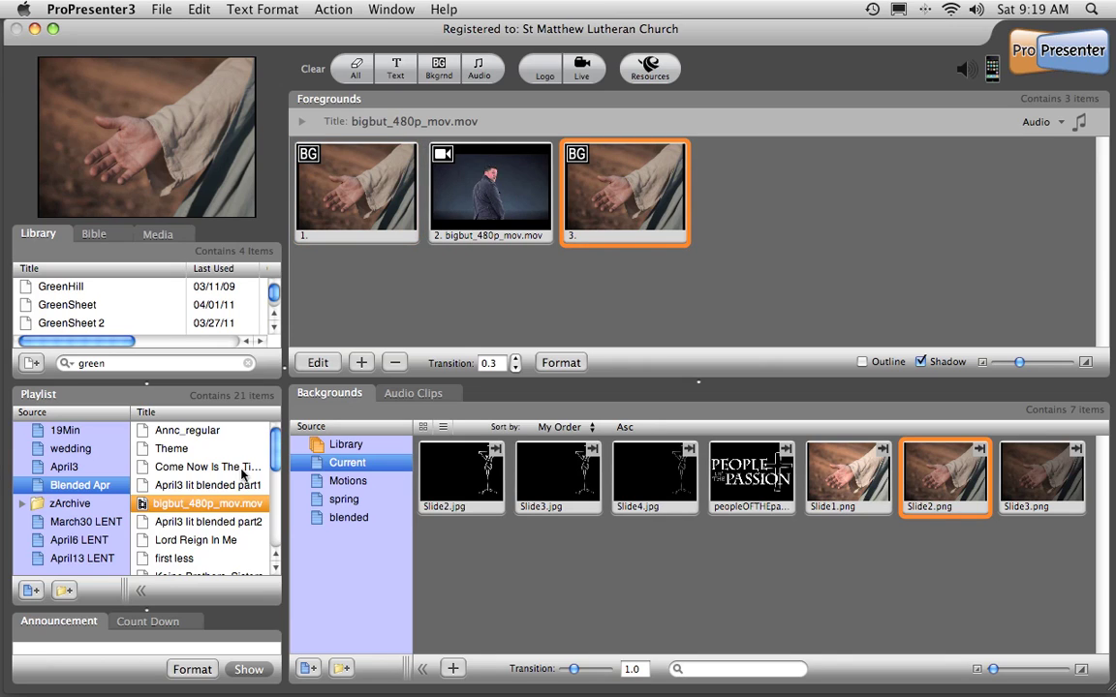
Step: Put Slide2.png behind the Prayer slide of April3 lit blended part2, then open Lord Reign In Me
{"action": "left_click", "coordinate": [208, 522]}
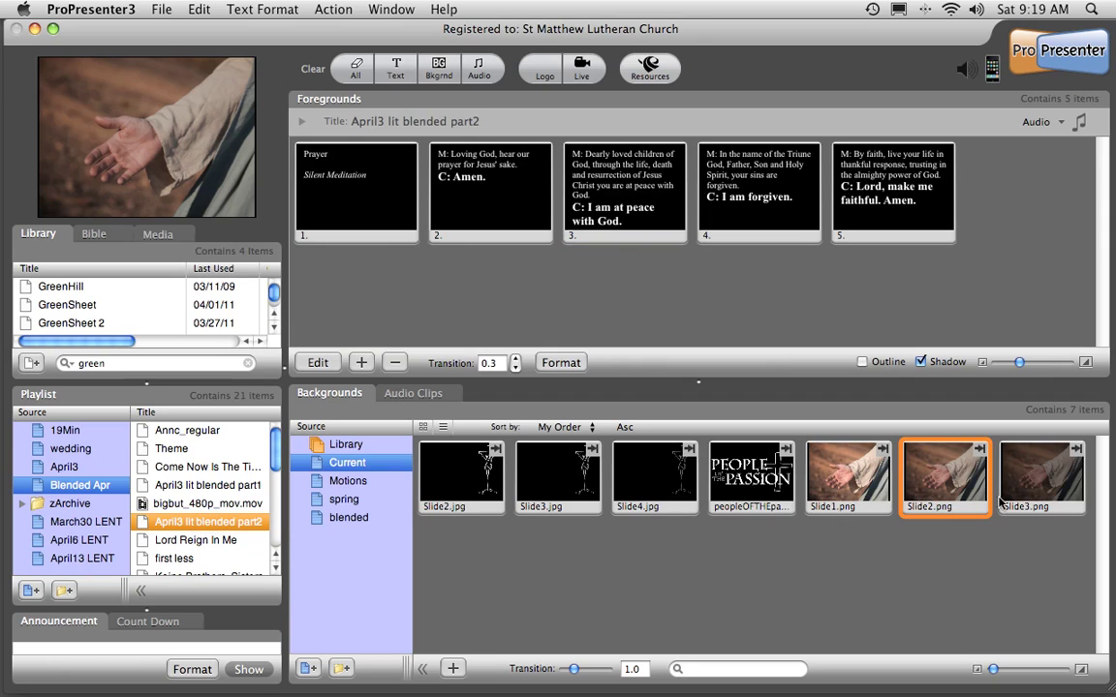
{"action": "left_click_drag", "start_coordinate": [1039, 496], "coordinate": [359, 194]}
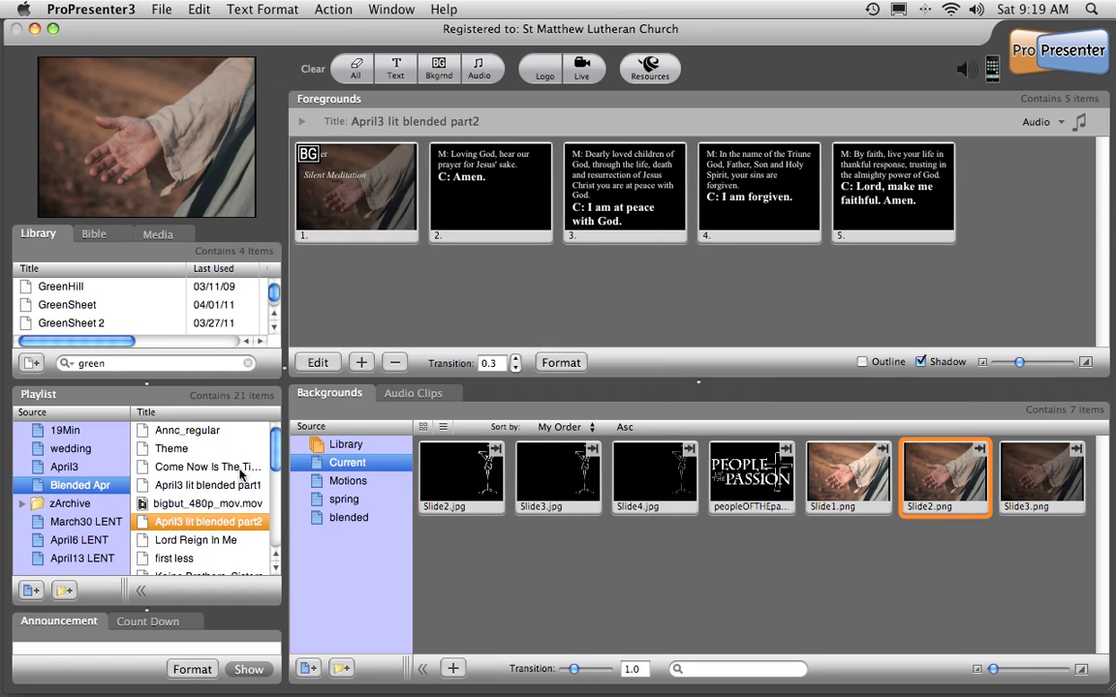
{"action": "left_click", "coordinate": [215, 541]}
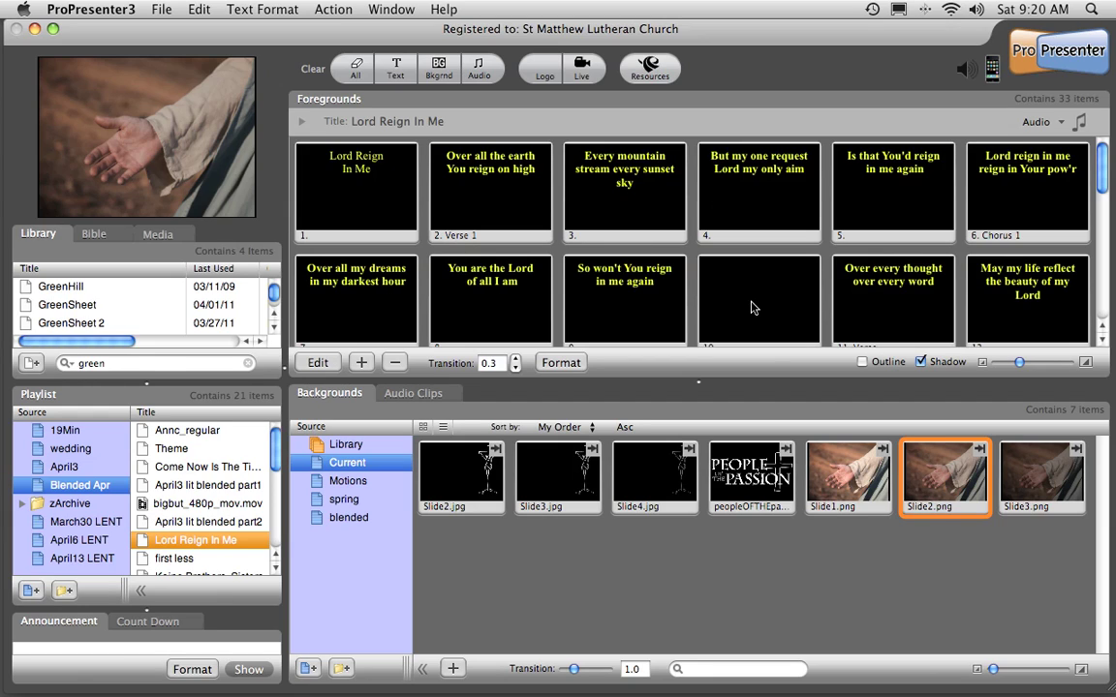
{"action": "scroll", "coordinate": [745, 308], "scroll_direction": "down", "scroll_amount": 5}
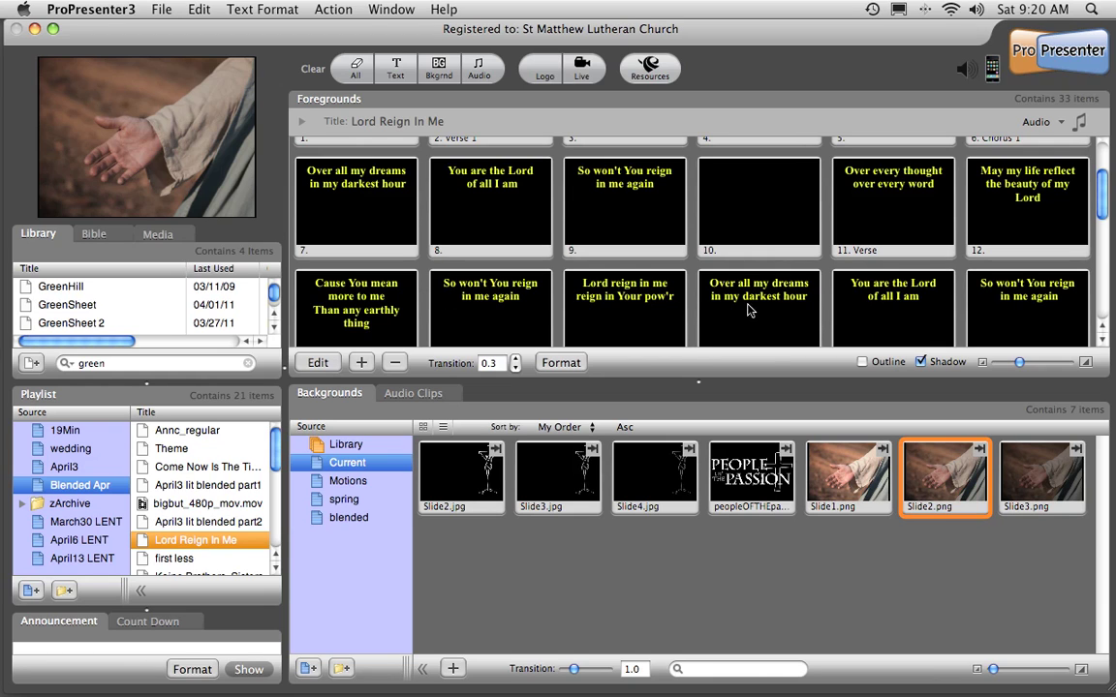
{"action": "scroll", "coordinate": [760, 306], "scroll_direction": "down", "scroll_amount": 3}
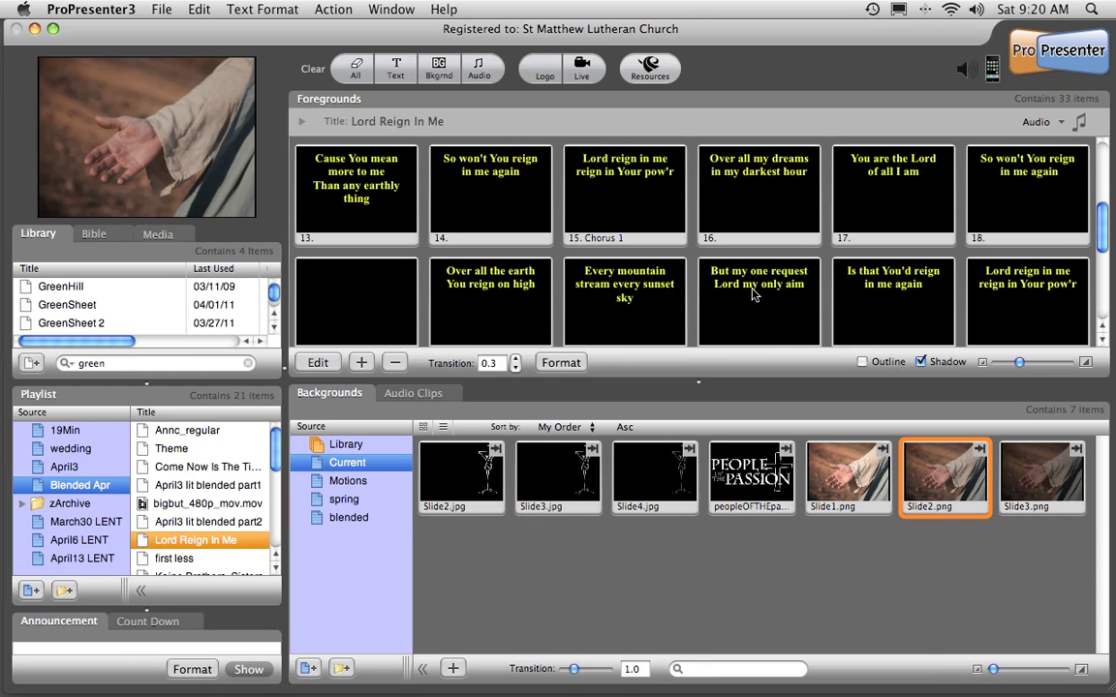
{"action": "scroll", "coordinate": [705, 296], "scroll_direction": "down", "scroll_amount": 5}
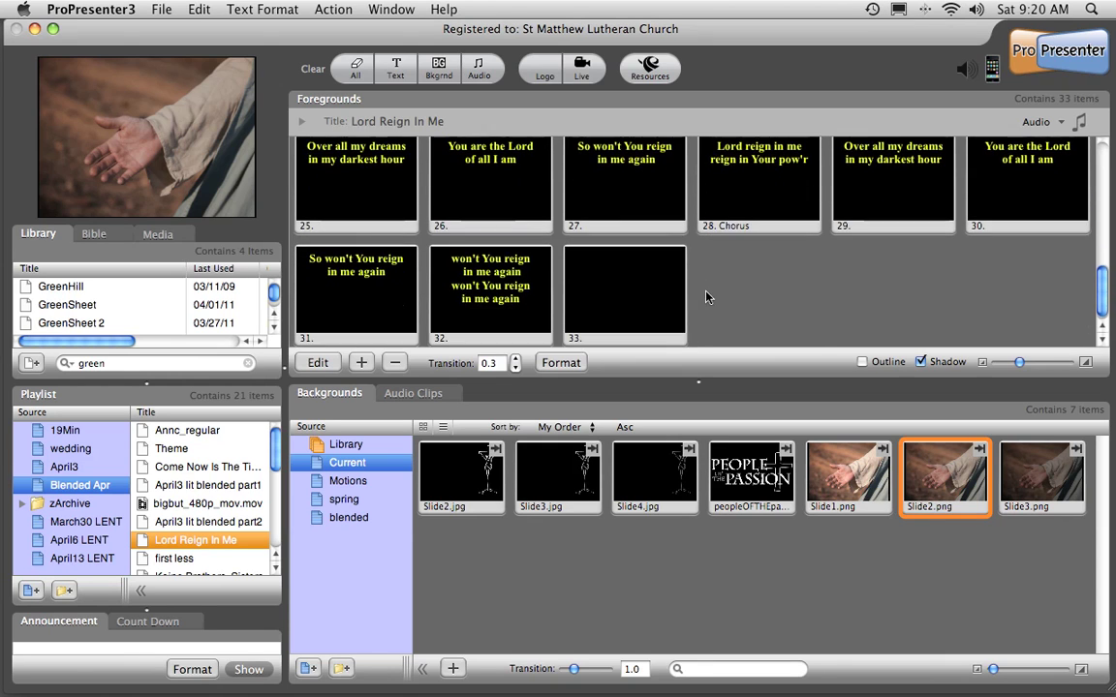
{"action": "scroll", "coordinate": [707, 295], "scroll_direction": "up", "scroll_amount": 10}
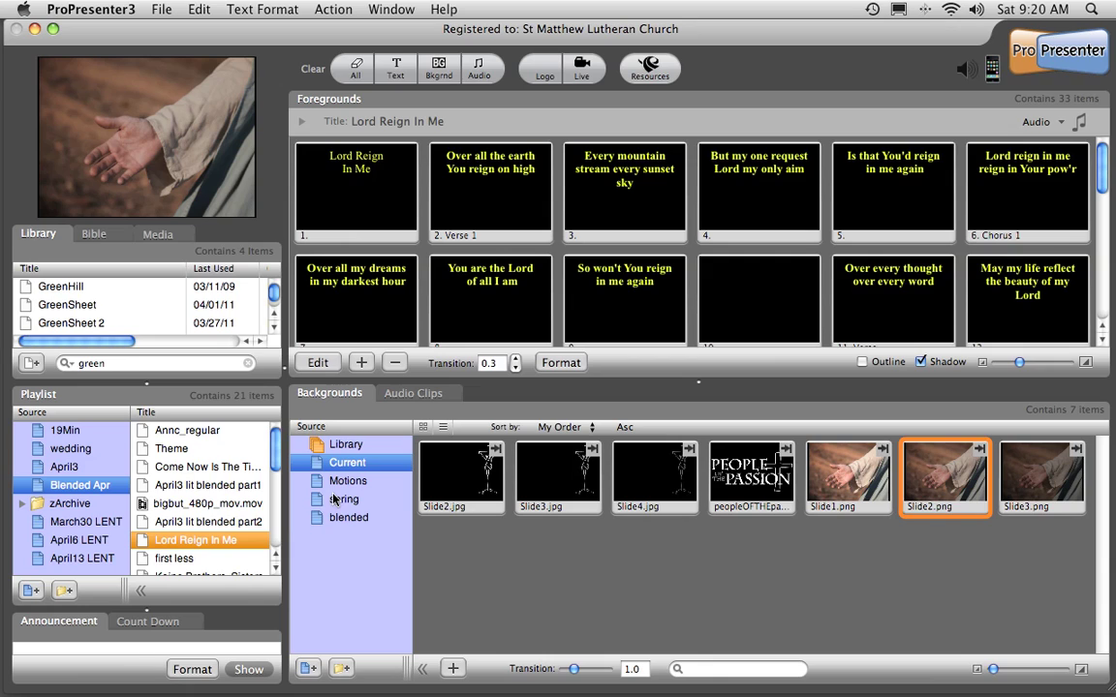
Step: Browse the motion backgrounds and play the forest-stream clip BGMS01-16.mov as the live background
{"action": "left_click", "coordinate": [351, 482]}
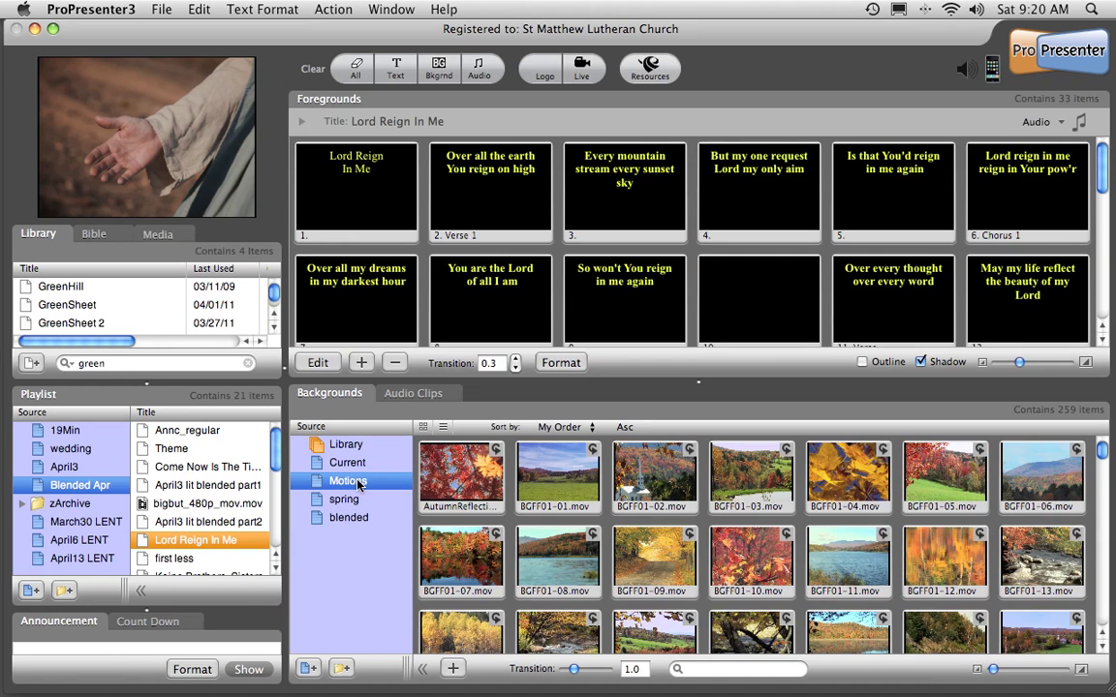
{"action": "scroll", "coordinate": [784, 565], "scroll_direction": "down", "scroll_amount": 5}
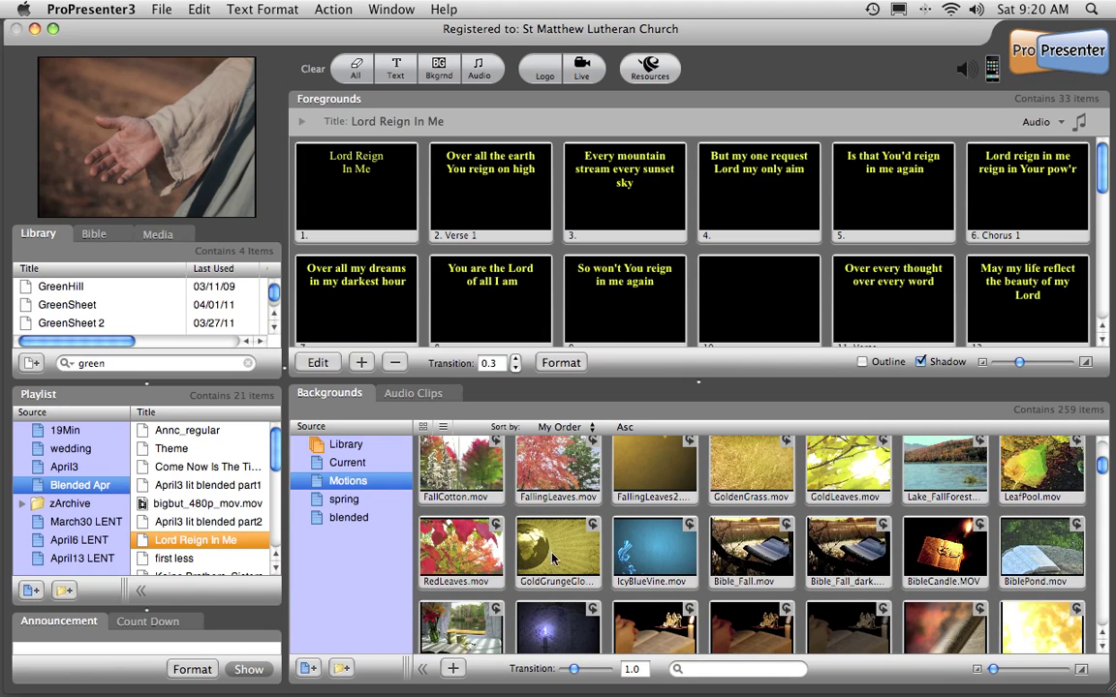
{"action": "scroll", "coordinate": [555, 558], "scroll_direction": "down", "scroll_amount": 5}
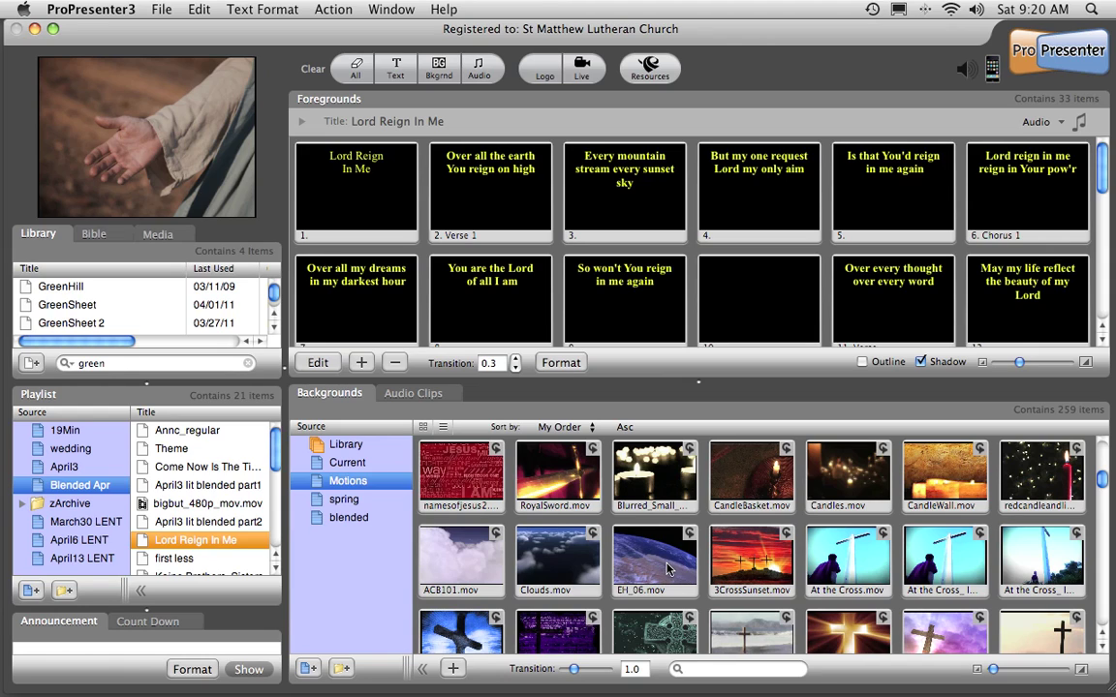
{"action": "scroll", "coordinate": [666, 569], "scroll_direction": "down", "scroll_amount": 15}
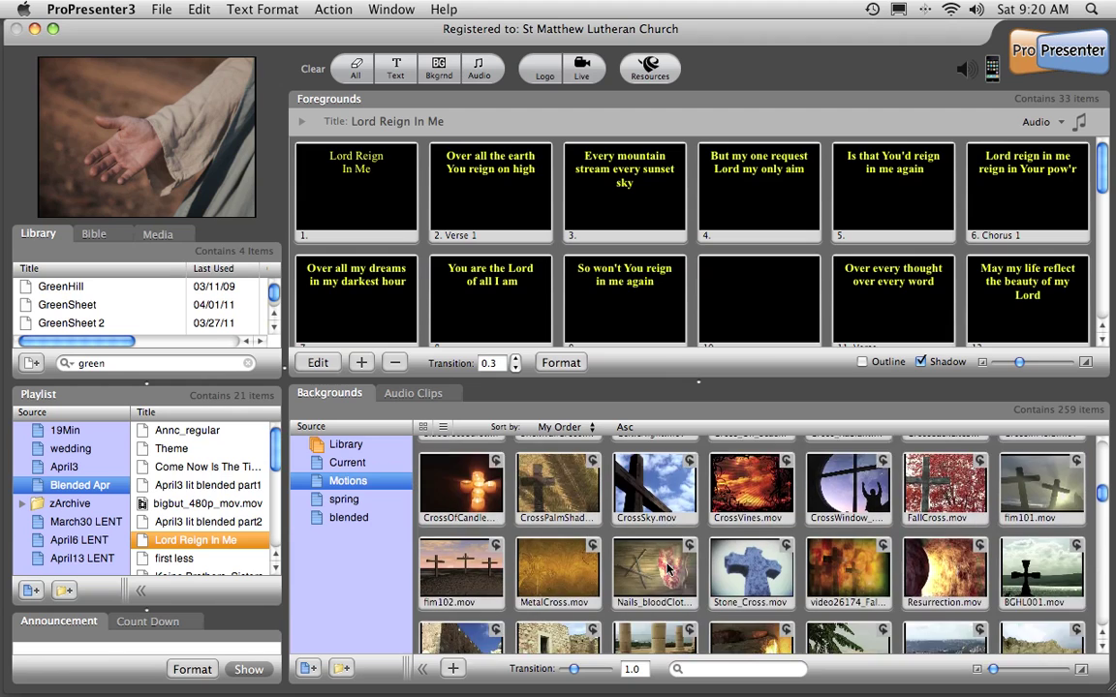
{"action": "scroll", "coordinate": [666, 569], "scroll_direction": "down", "scroll_amount": 15}
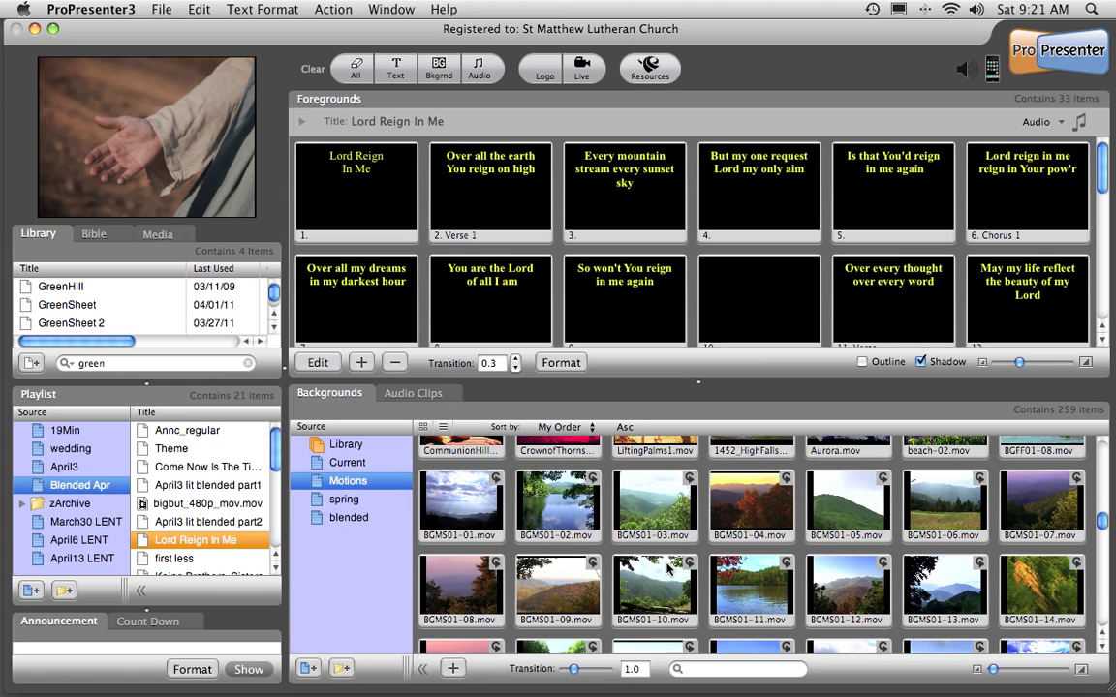
{"action": "scroll", "coordinate": [666, 569], "scroll_direction": "down", "scroll_amount": 3}
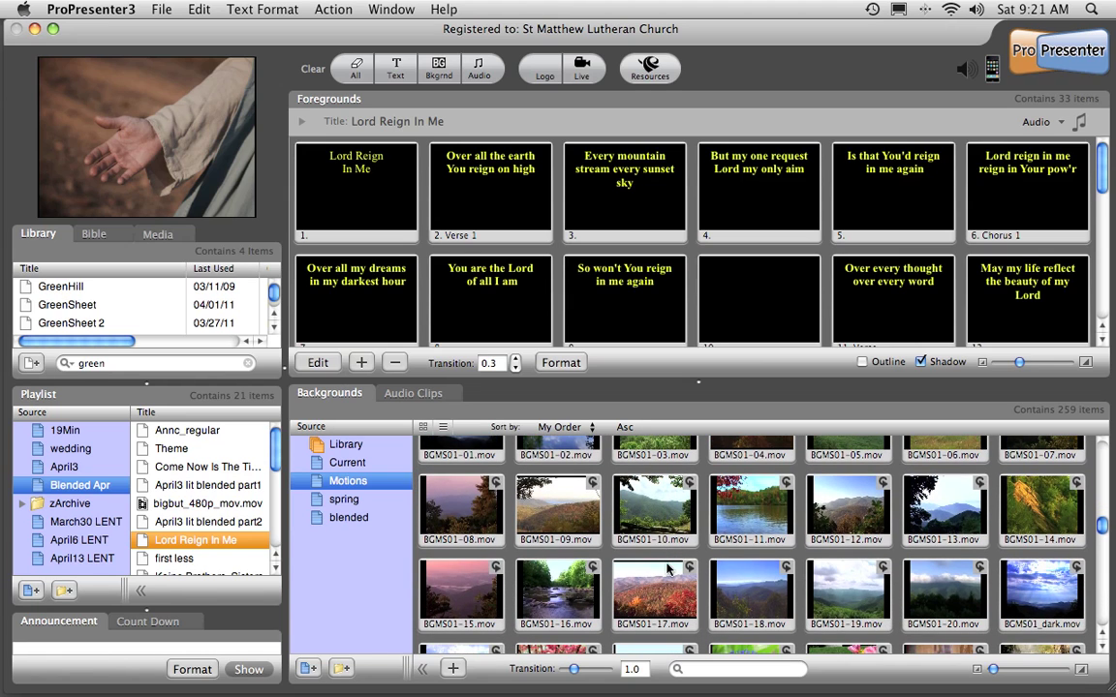
{"action": "scroll", "coordinate": [666, 570], "scroll_direction": "down", "scroll_amount": 2}
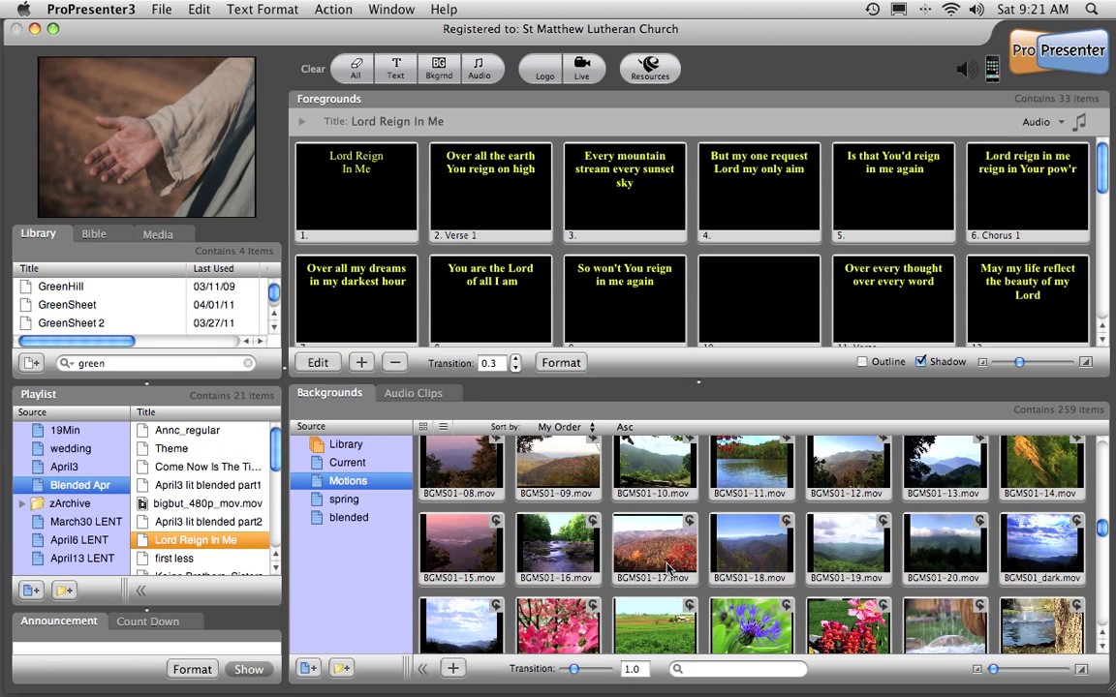
{"action": "scroll", "coordinate": [666, 569], "scroll_direction": "down", "scroll_amount": 1}
{"action": "left_click", "coordinate": [547, 526]}
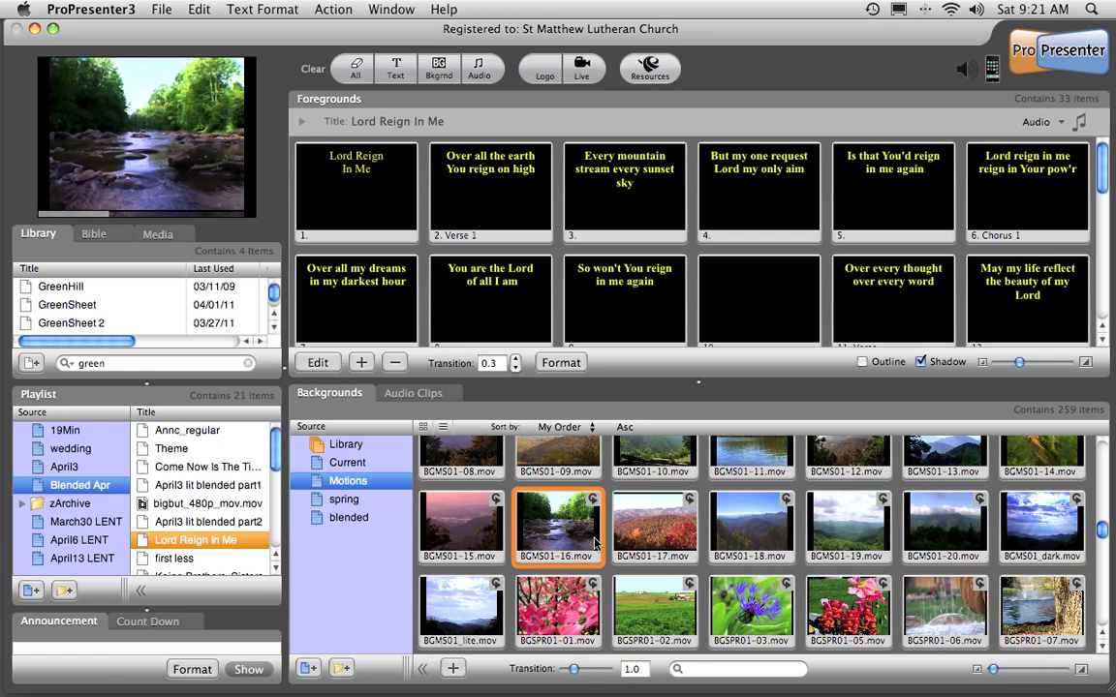
Step: Set the Lord Reign In Me lyric colour to White and preview slides 2–4
{"action": "left_click", "coordinate": [494, 194]}
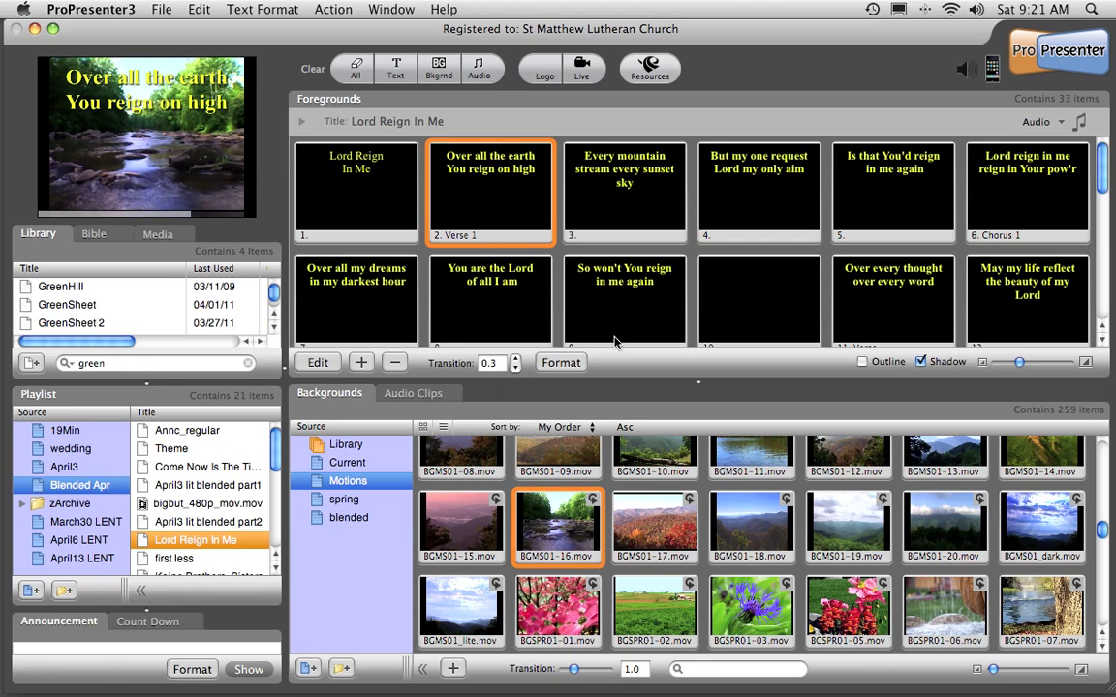
{"action": "left_click", "coordinate": [560, 362]}
{"action": "left_click", "coordinate": [630, 335]}
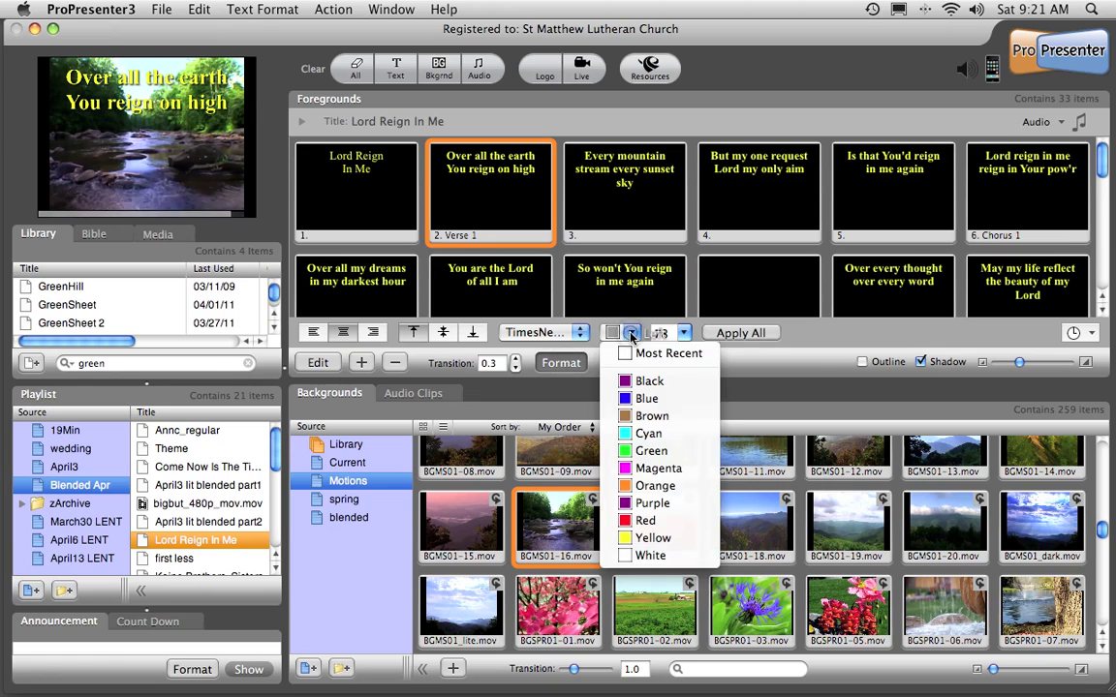
{"action": "left_click", "coordinate": [595, 509]}
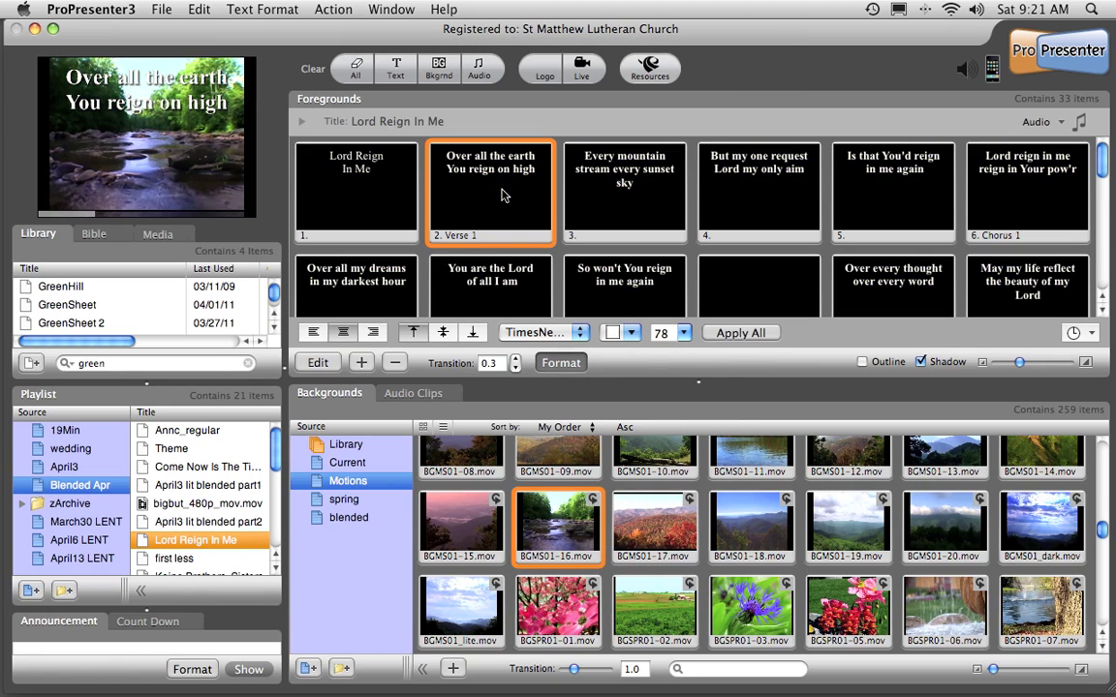
{"action": "left_click", "coordinate": [590, 190]}
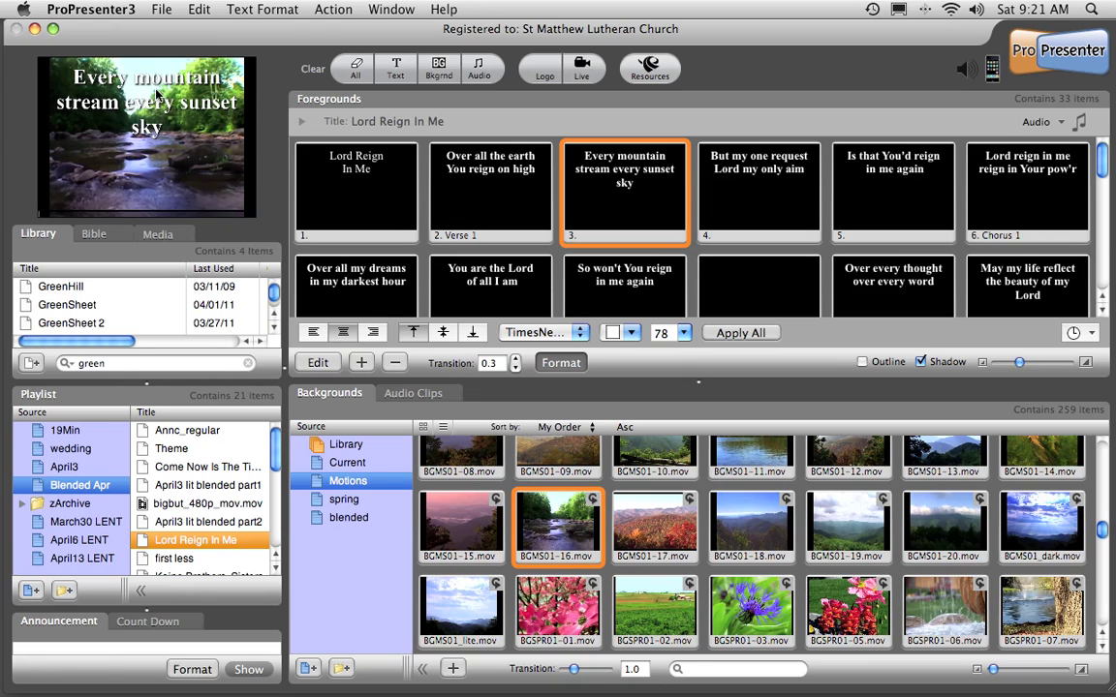
{"action": "left_click", "coordinate": [746, 179]}
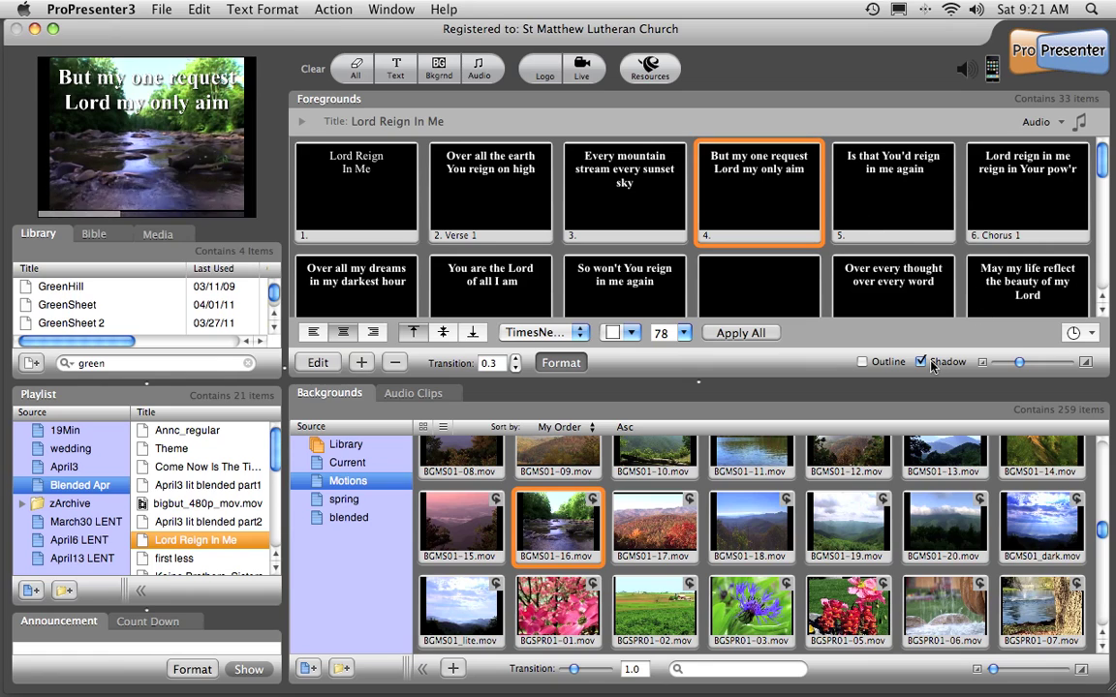
Step: Toggle the lyric shadow off and back on, comparing slide 4 each time
{"action": "left_click", "coordinate": [920, 362]}
{"action": "left_click", "coordinate": [753, 198]}
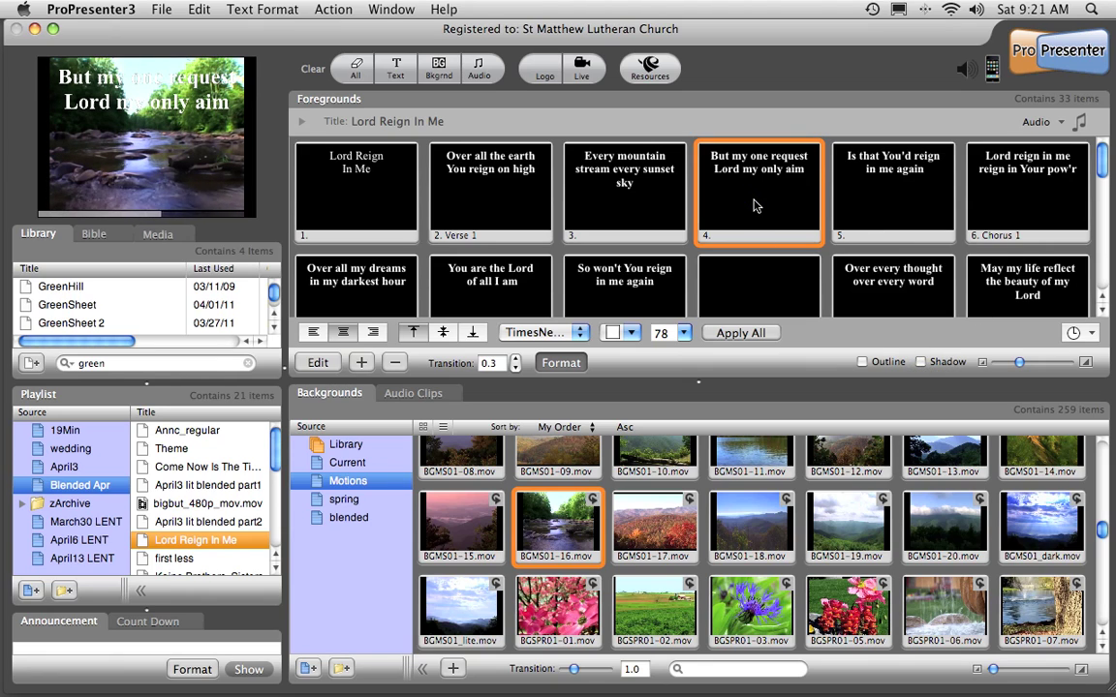
{"action": "left_click", "coordinate": [921, 362]}
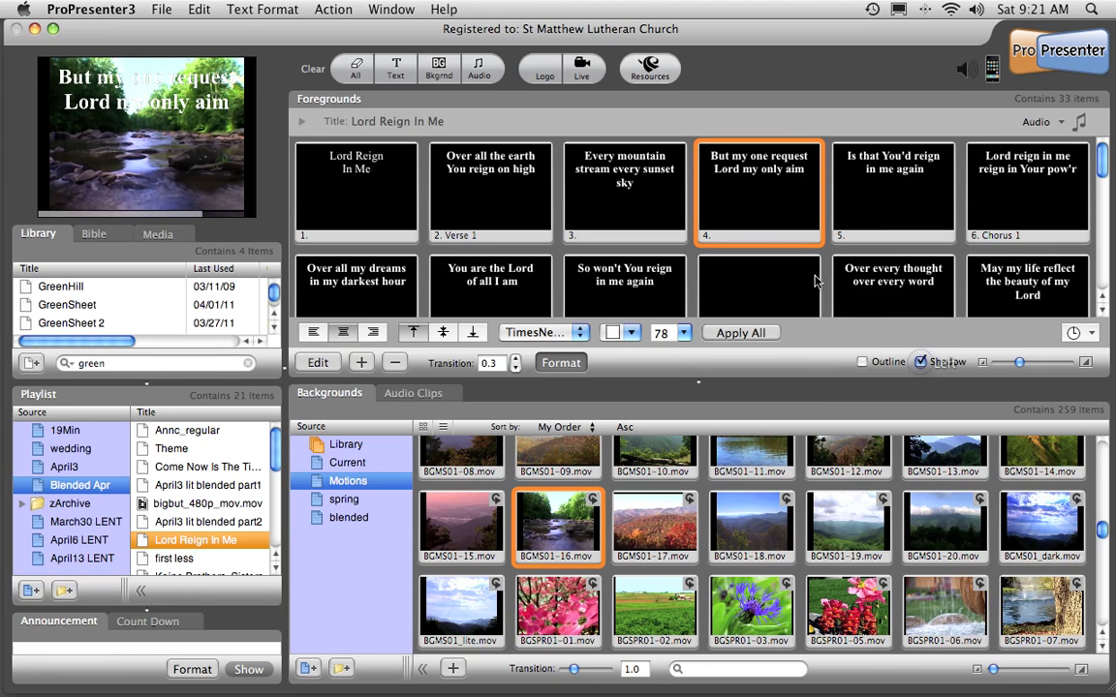
{"action": "left_click", "coordinate": [721, 182]}
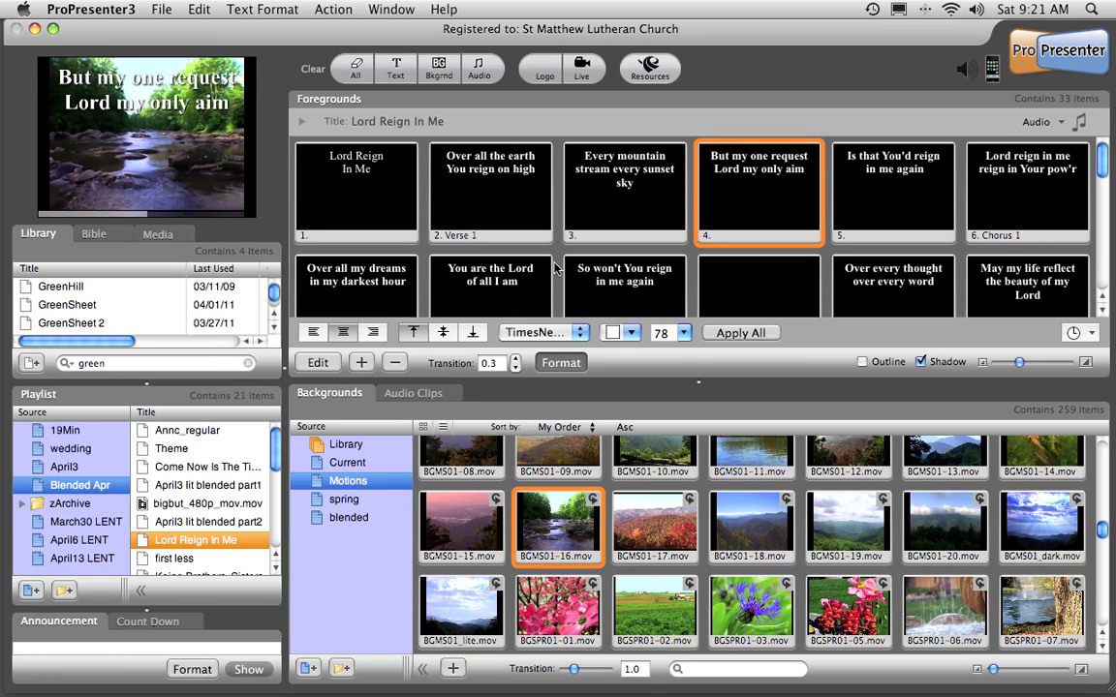
Step: Centre the lyrics vertically on all slides and preview Verse 1 through slide 5
{"action": "left_click", "coordinate": [444, 333]}
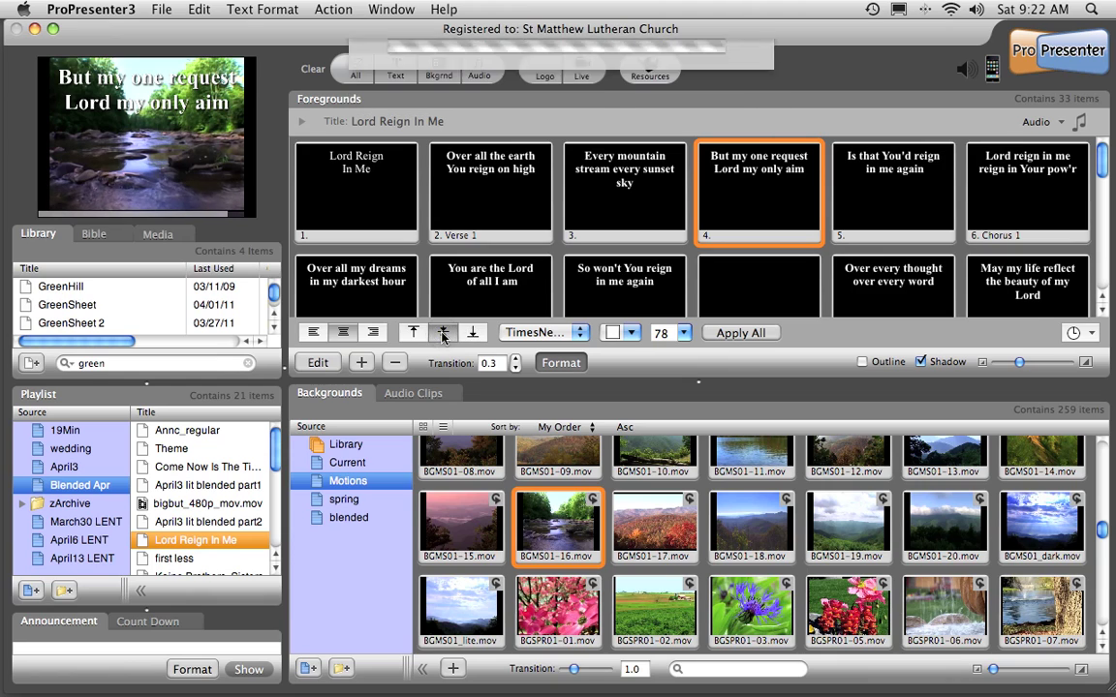
{"action": "left_click", "coordinate": [453, 159]}
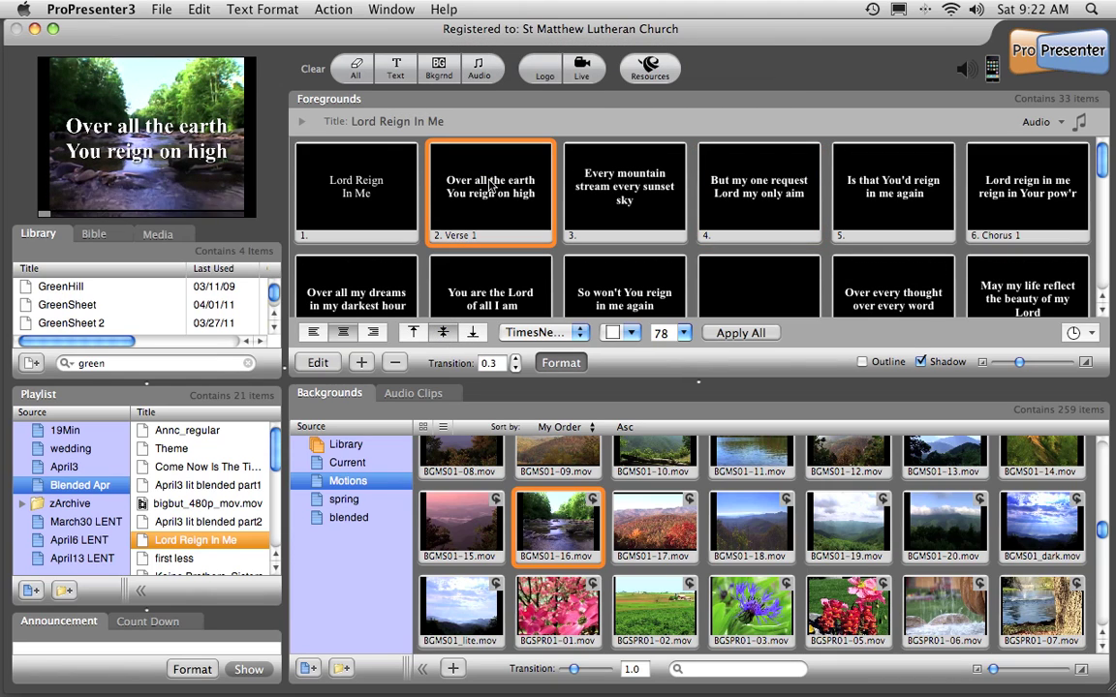
{"action": "left_click", "coordinate": [620, 194]}
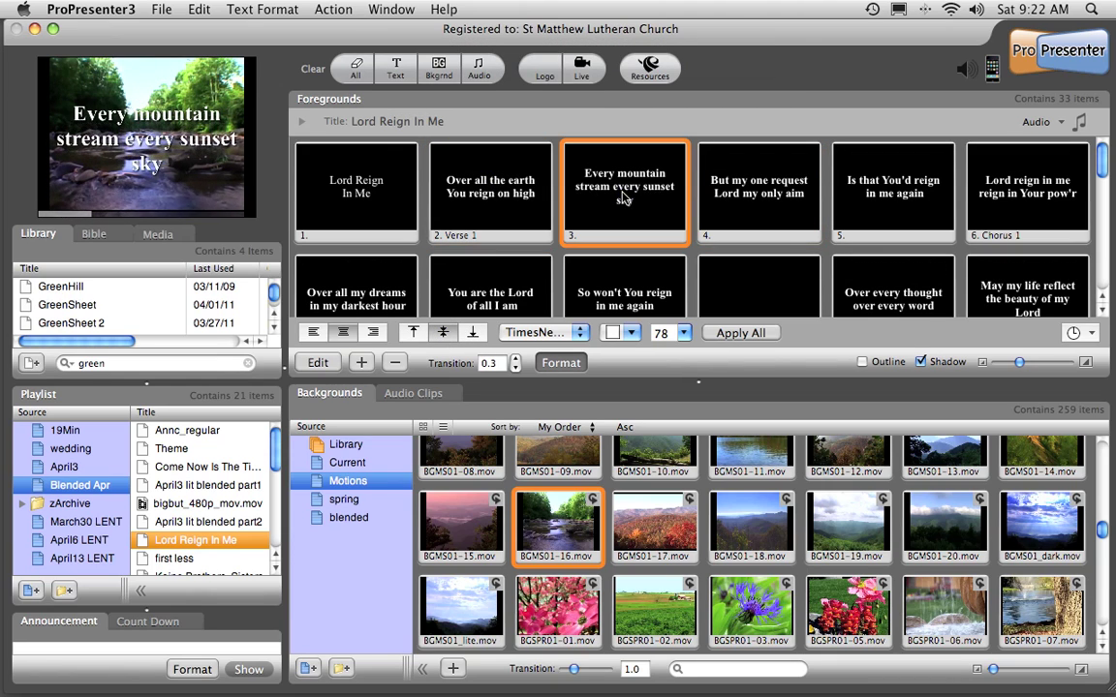
{"action": "left_click", "coordinate": [785, 199]}
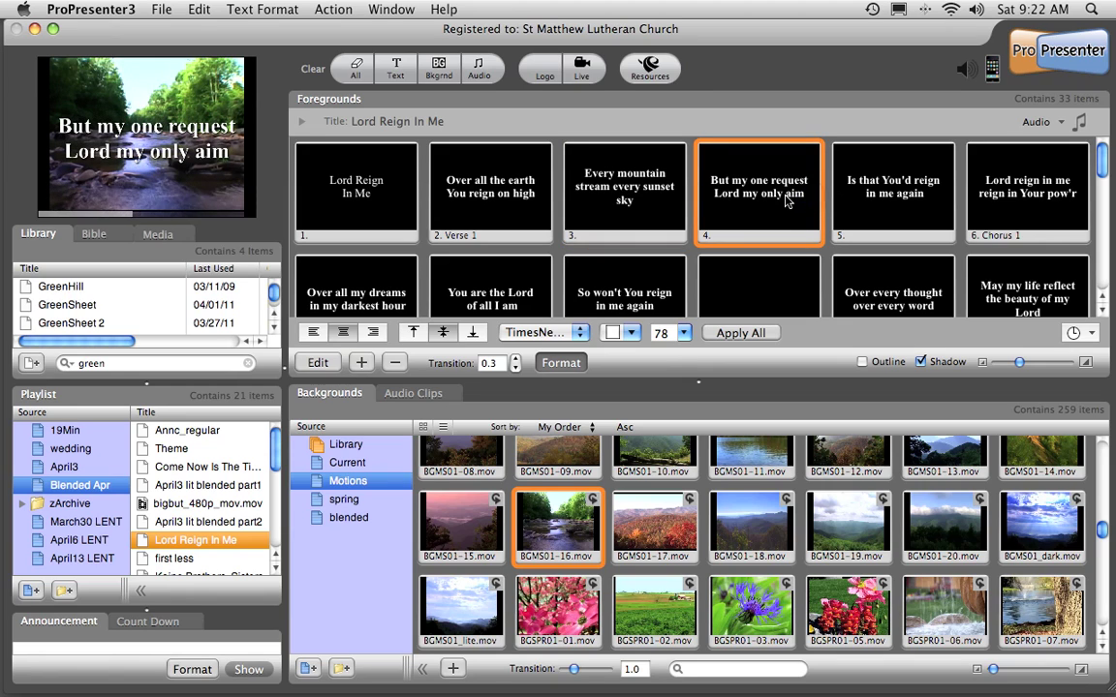
{"action": "left_click", "coordinate": [852, 184]}
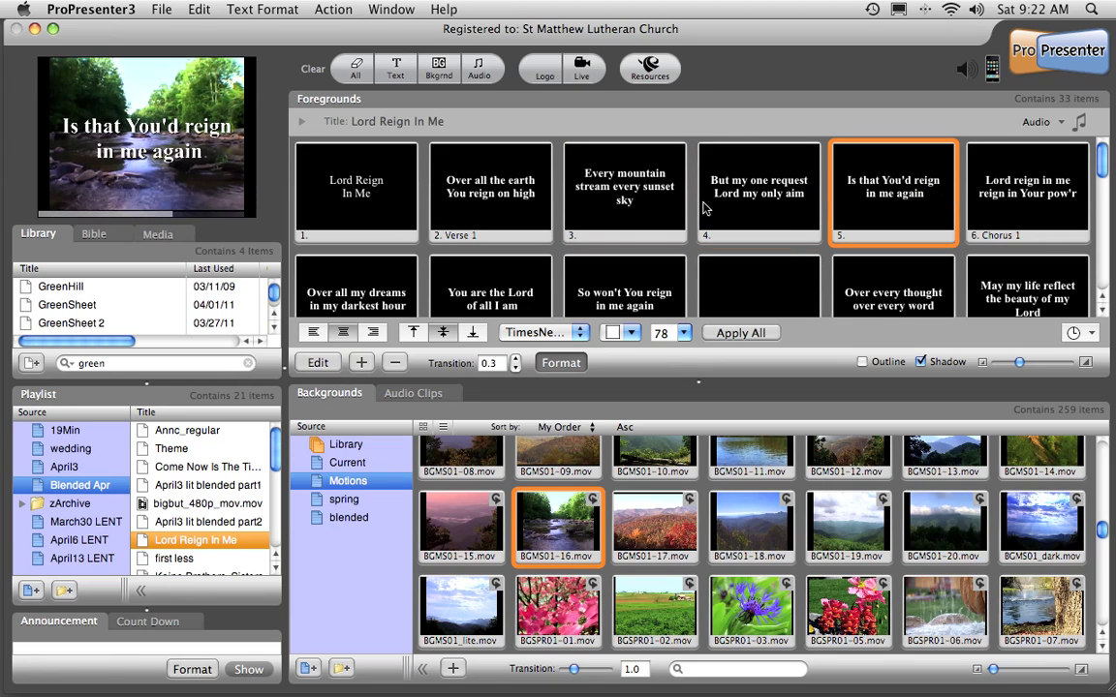
Step: Preview slides 11–14 with centred text, then show the Lord Reign In Me title slide
{"action": "scroll", "coordinate": [728, 204], "scroll_direction": "down", "scroll_amount": 1}
{"action": "scroll", "coordinate": [728, 204], "scroll_direction": "down", "scroll_amount": 3}
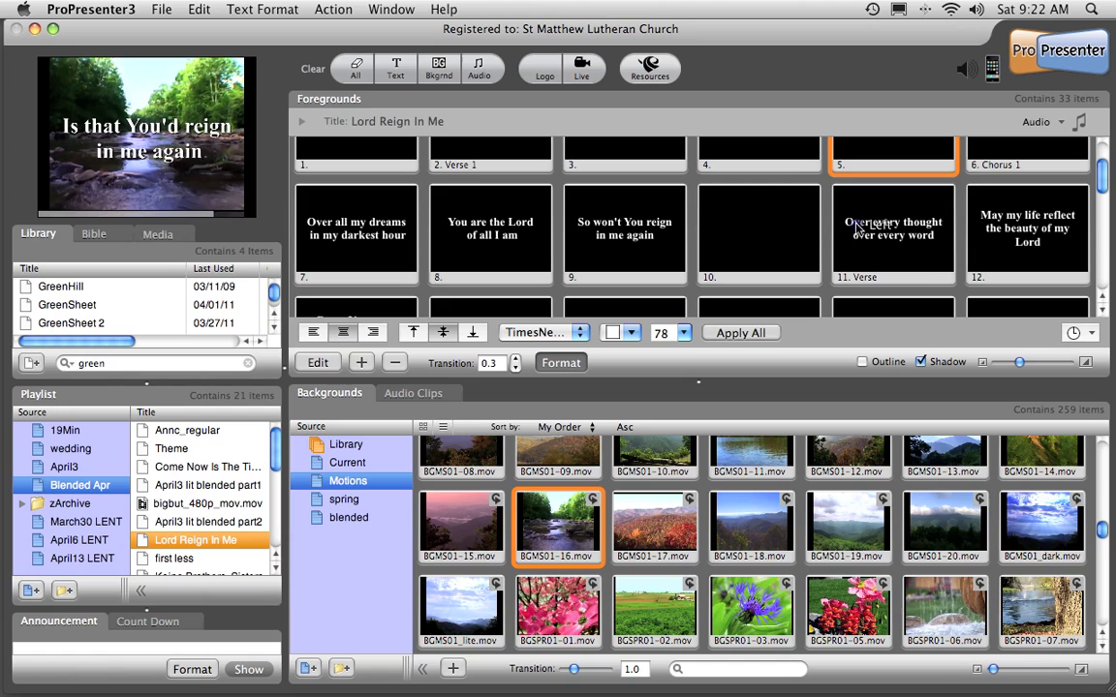
{"action": "left_click", "coordinate": [854, 235]}
{"action": "left_click", "coordinate": [1000, 243]}
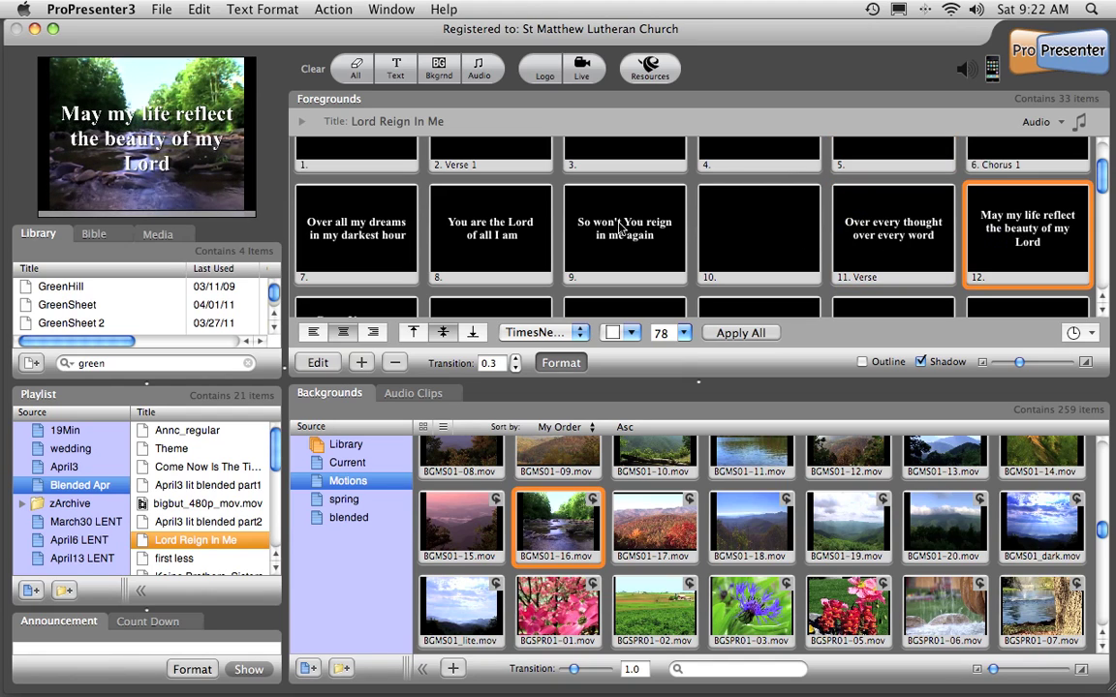
{"action": "scroll", "coordinate": [630, 218], "scroll_direction": "down", "scroll_amount": 3}
{"action": "scroll", "coordinate": [632, 223], "scroll_direction": "down", "scroll_amount": 1}
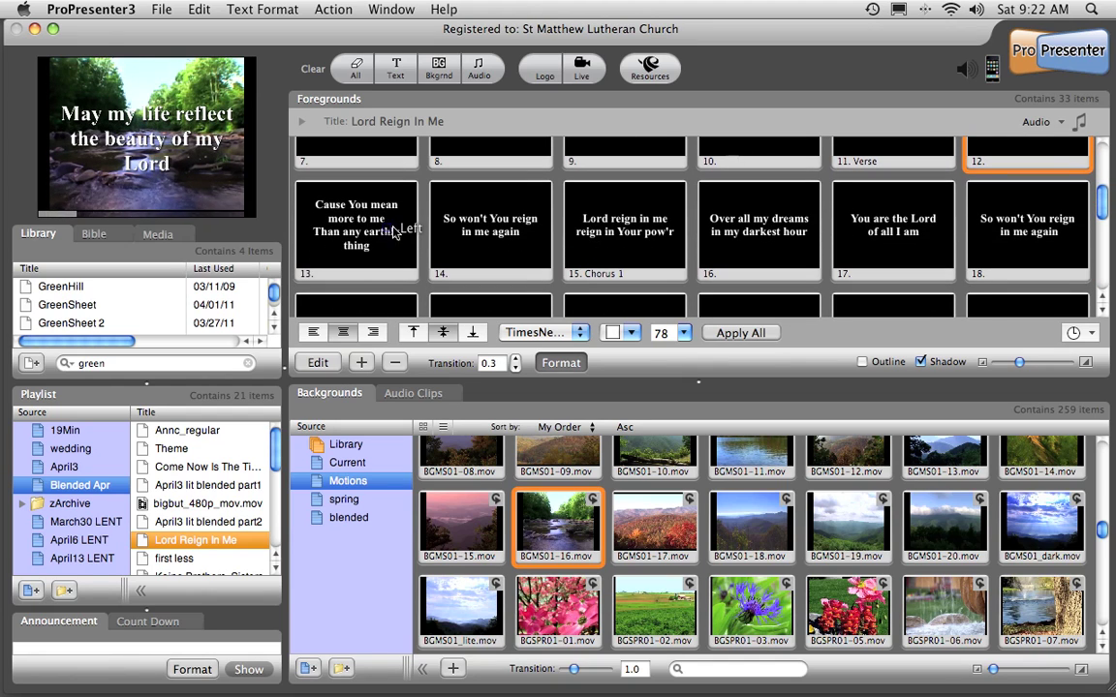
{"action": "left_click", "coordinate": [408, 230]}
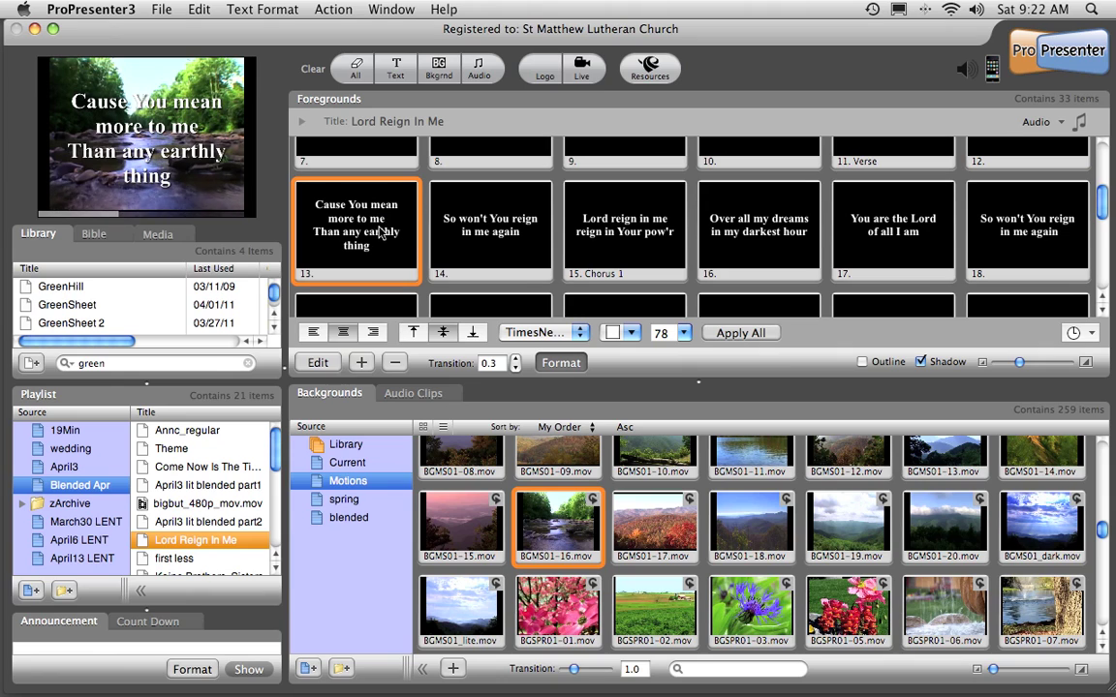
{"action": "left_click", "coordinate": [478, 228]}
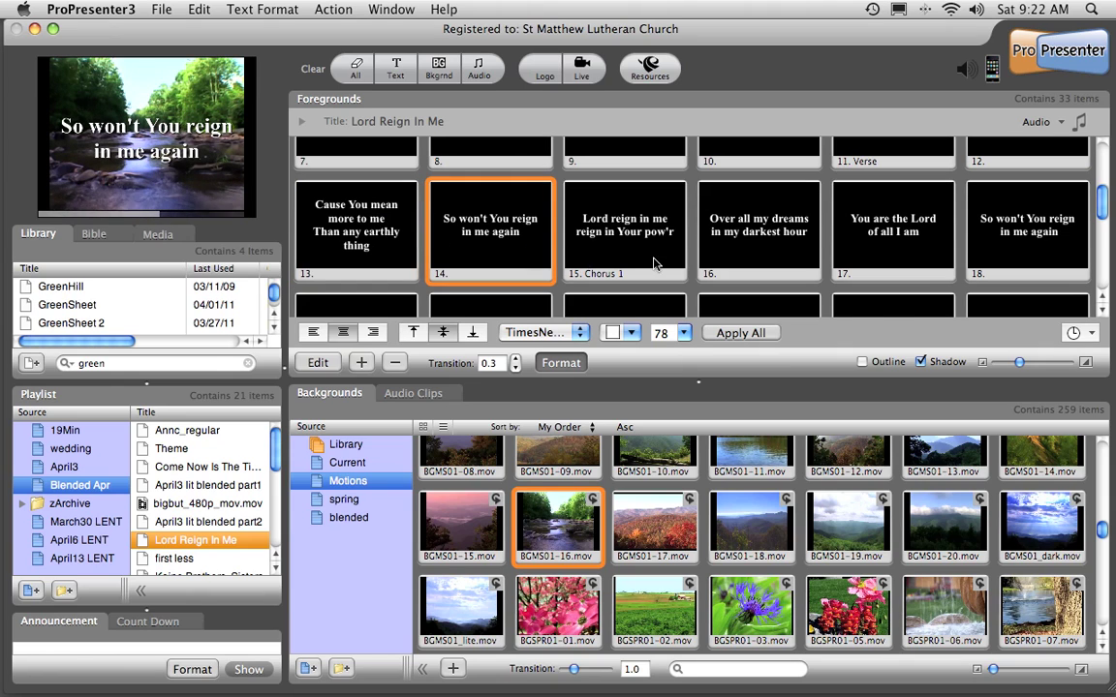
{"action": "scroll", "coordinate": [639, 261], "scroll_direction": "up", "scroll_amount": 7}
{"action": "left_click", "coordinate": [354, 193]}
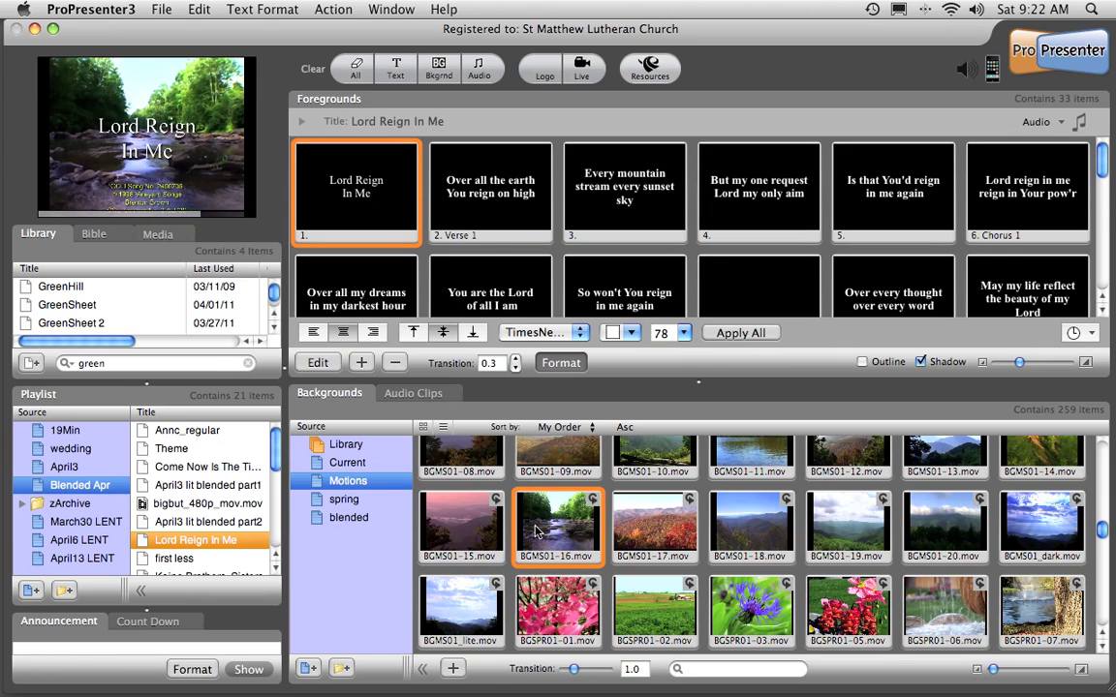
Step: Attach BGMS01-16.mov to Lord Reign In Me slide 1 and set its position scaling to Fill Screen
{"action": "left_click_drag", "start_coordinate": [560, 535], "coordinate": [312, 193]}
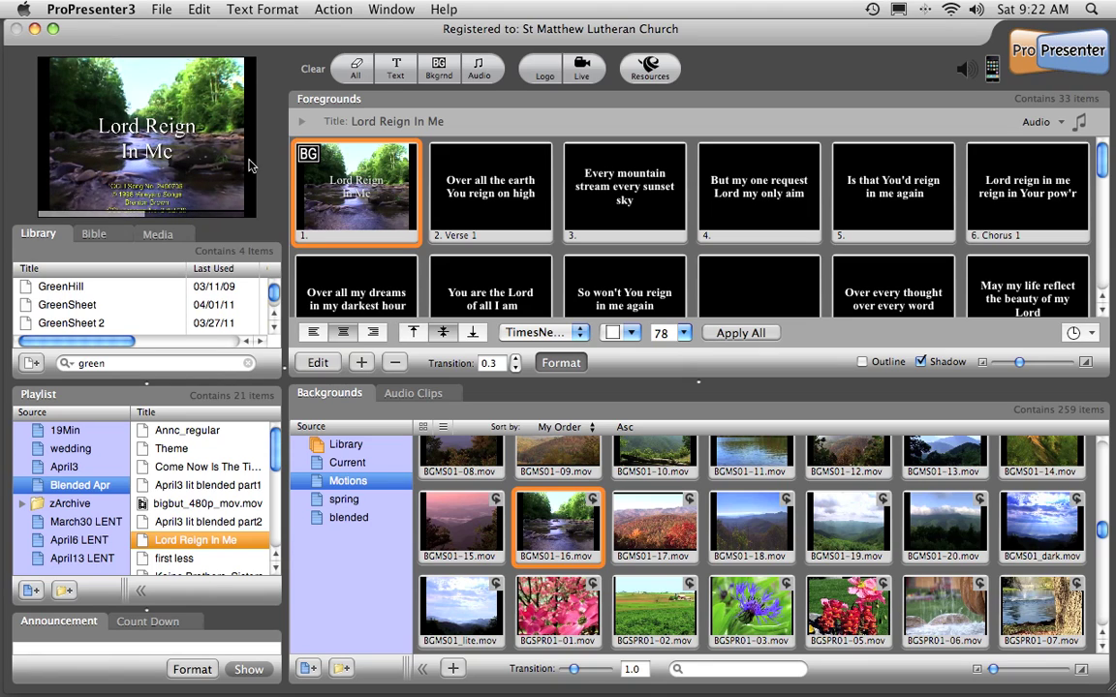
{"action": "right_click", "coordinate": [365, 201]}
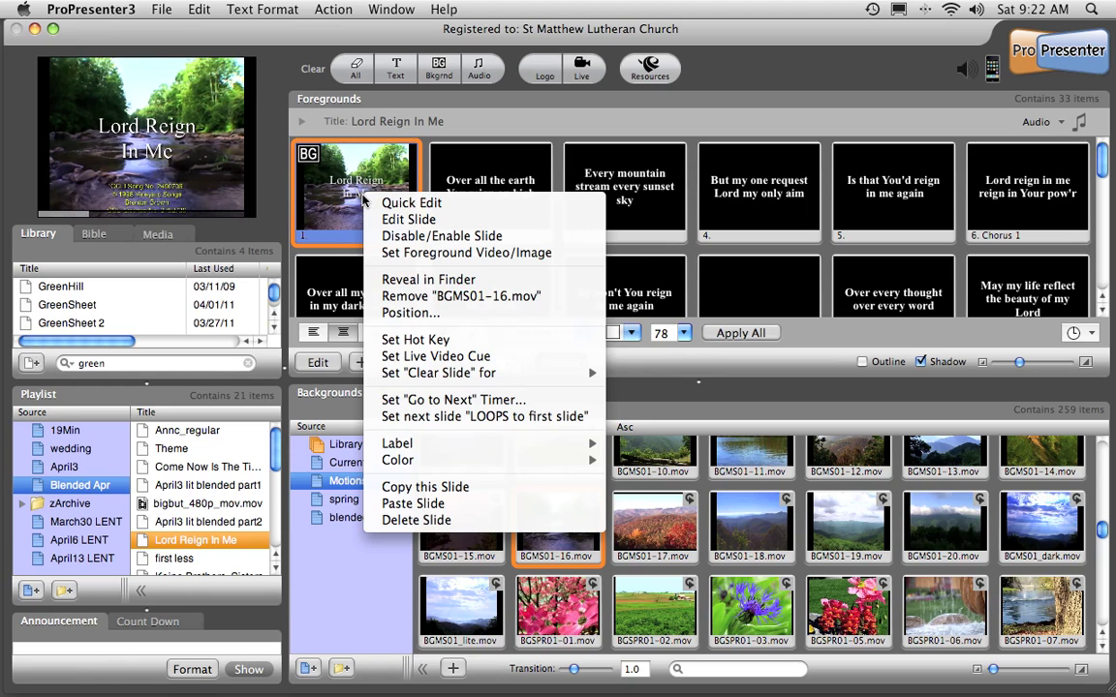
{"action": "left_click", "coordinate": [431, 315]}
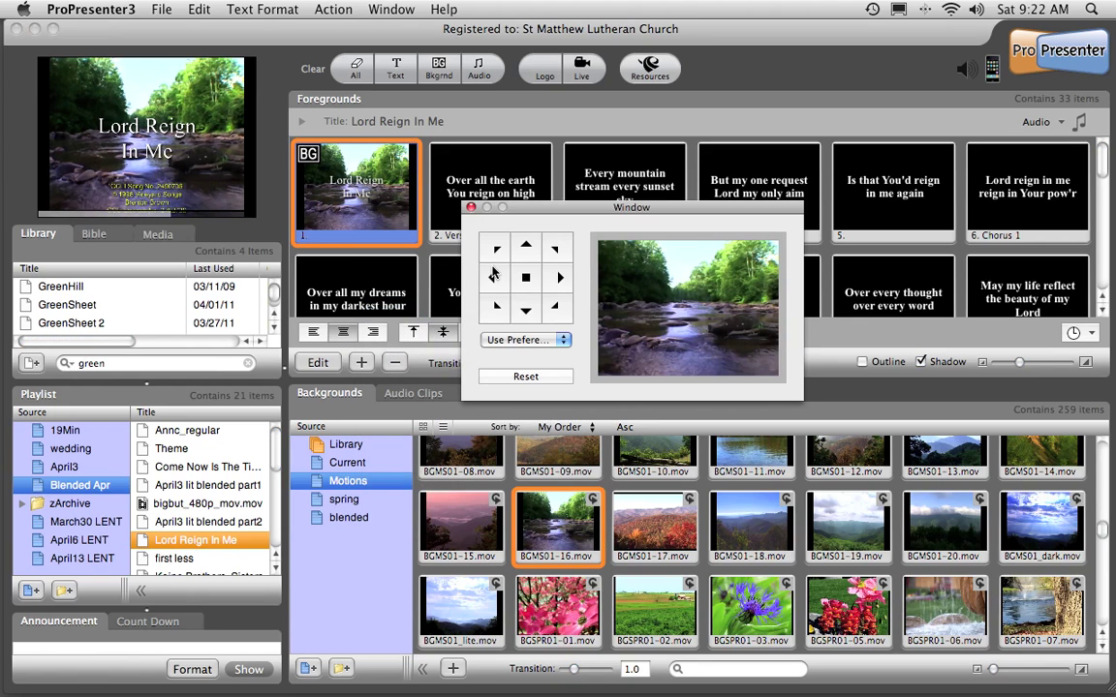
{"action": "left_click", "coordinate": [523, 339]}
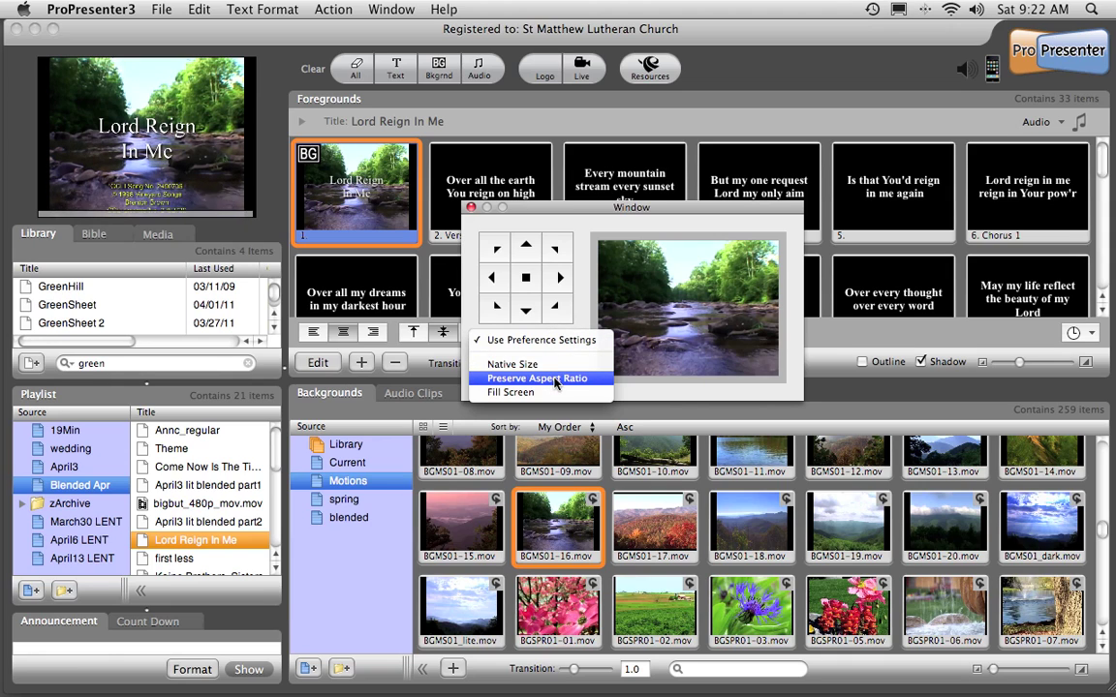
{"action": "left_click", "coordinate": [555, 379]}
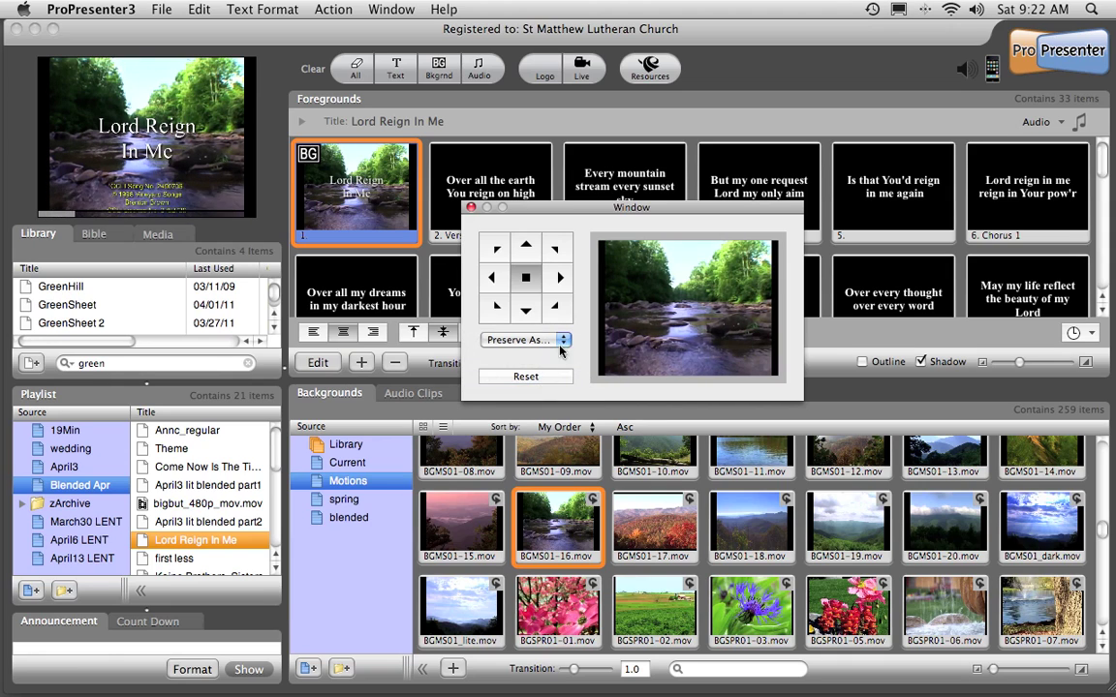
{"action": "left_click", "coordinate": [562, 341]}
{"action": "left_click", "coordinate": [558, 354]}
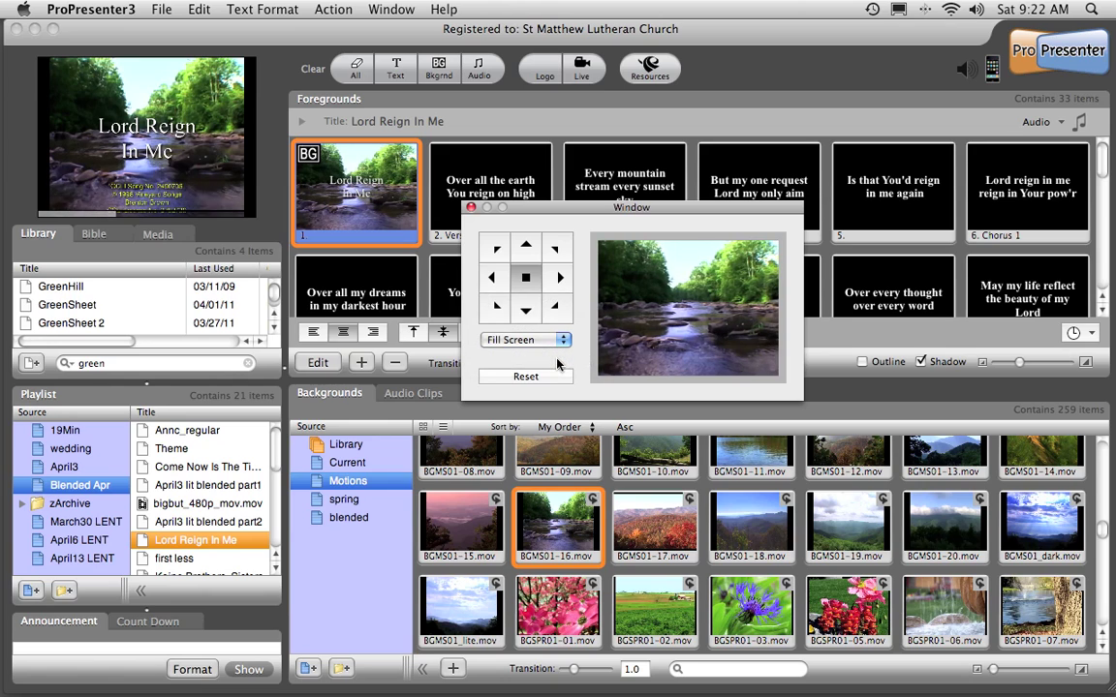
{"action": "left_click", "coordinate": [471, 209]}
{"action": "left_click", "coordinate": [363, 212]}
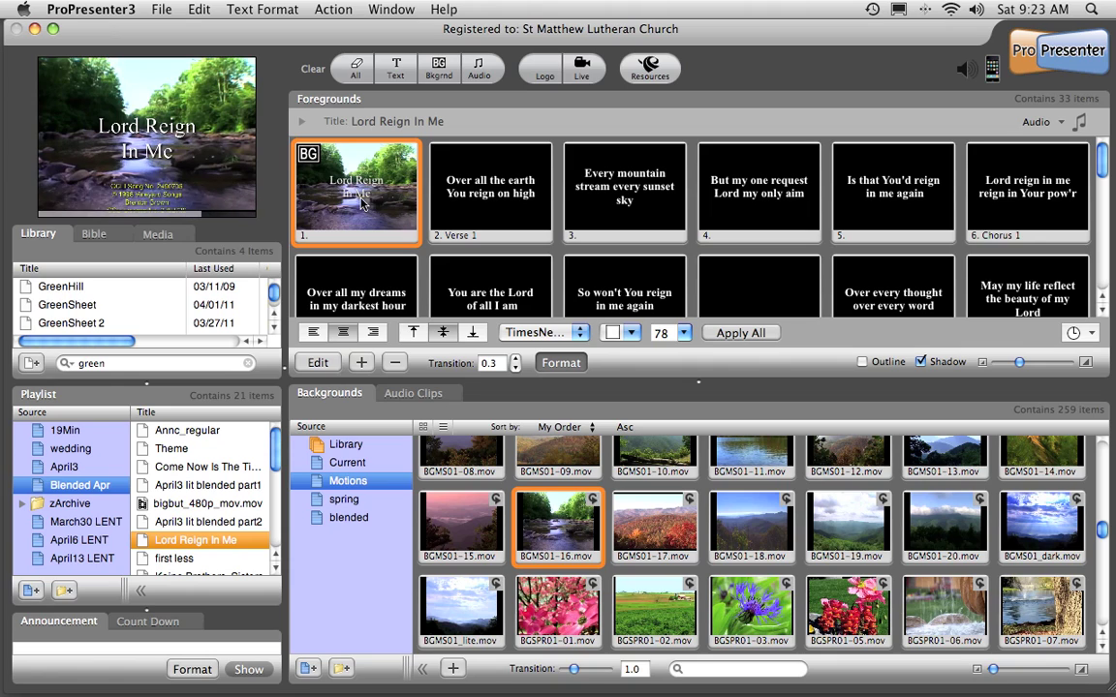
Step: Put the hand image Slide2.png behind the Genesis slide of the first less liturgy item
{"action": "scroll", "coordinate": [190, 504], "scroll_direction": "down", "scroll_amount": 2}
{"action": "left_click", "coordinate": [190, 527]}
{"action": "left_click", "coordinate": [325, 463]}
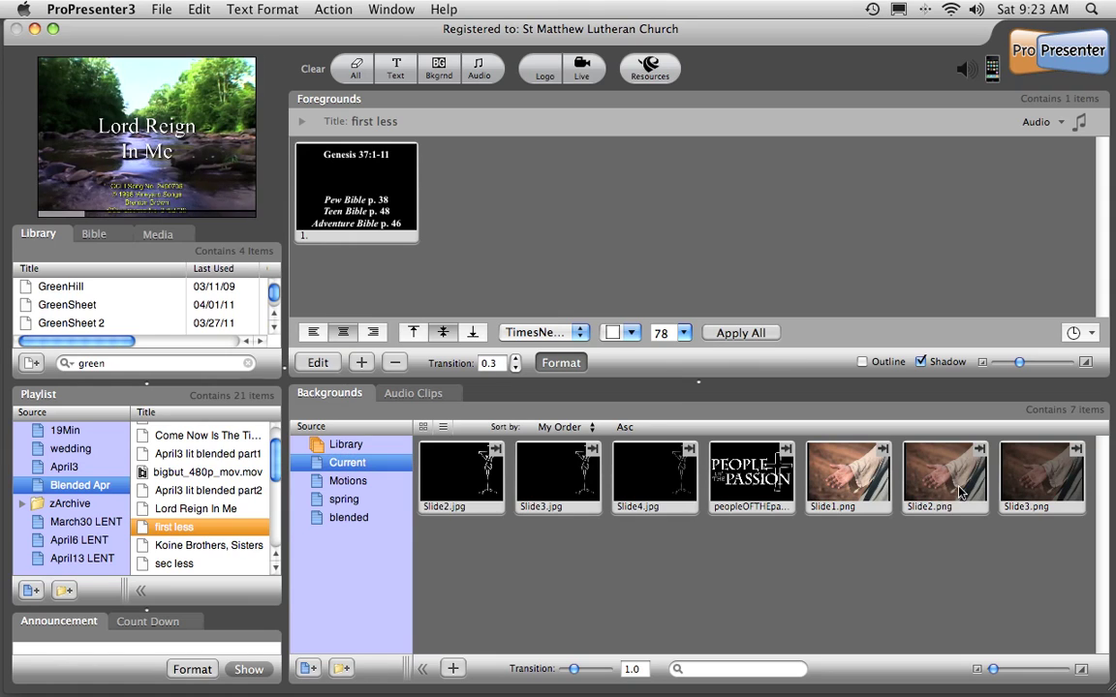
{"action": "left_click_drag", "start_coordinate": [959, 494], "coordinate": [356, 195]}
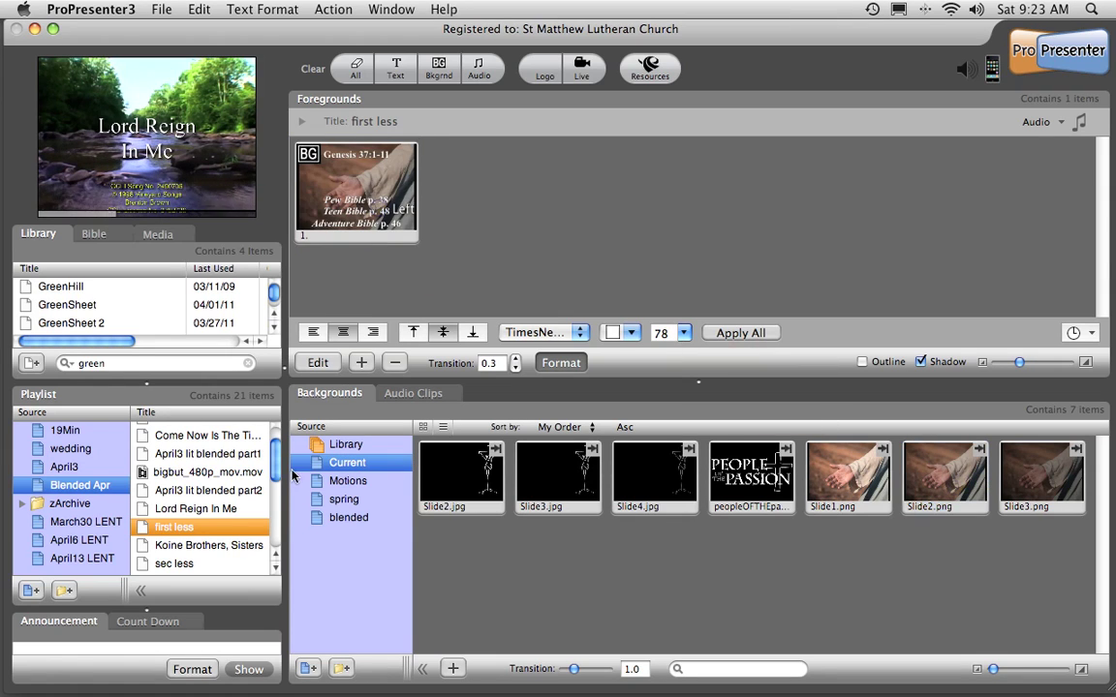
Step: Open Koine Brothers, Sisters, scroll through its lyric slides, and show the Motions backgrounds
{"action": "left_click", "coordinate": [199, 544]}
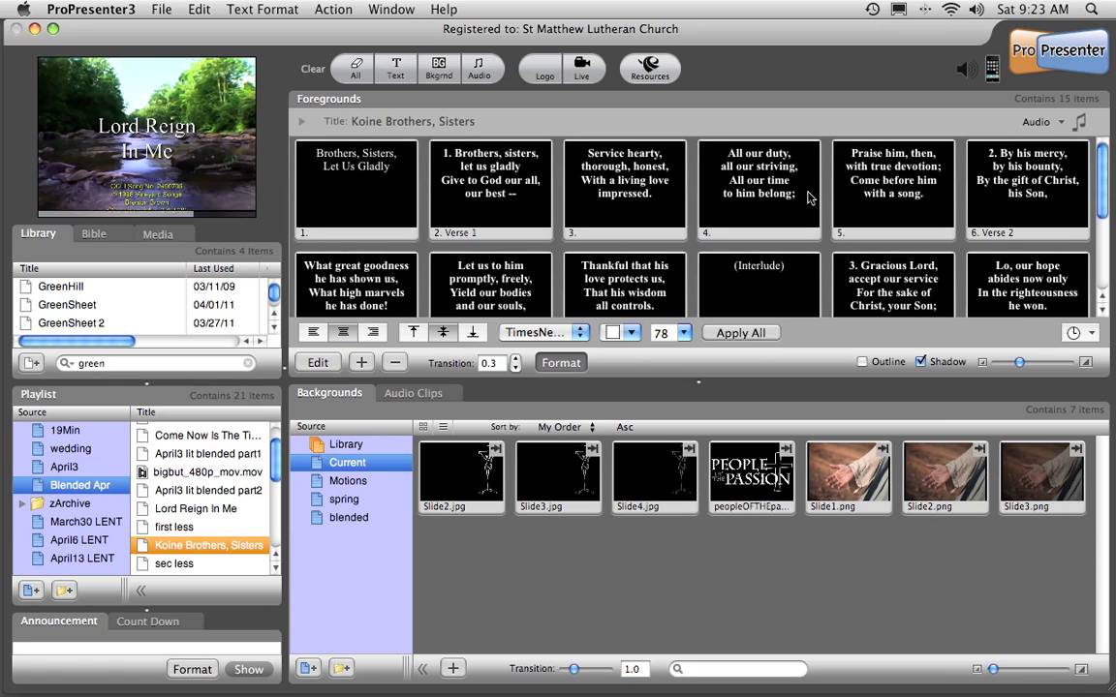
{"action": "scroll", "coordinate": [809, 198], "scroll_direction": "down", "scroll_amount": 2}
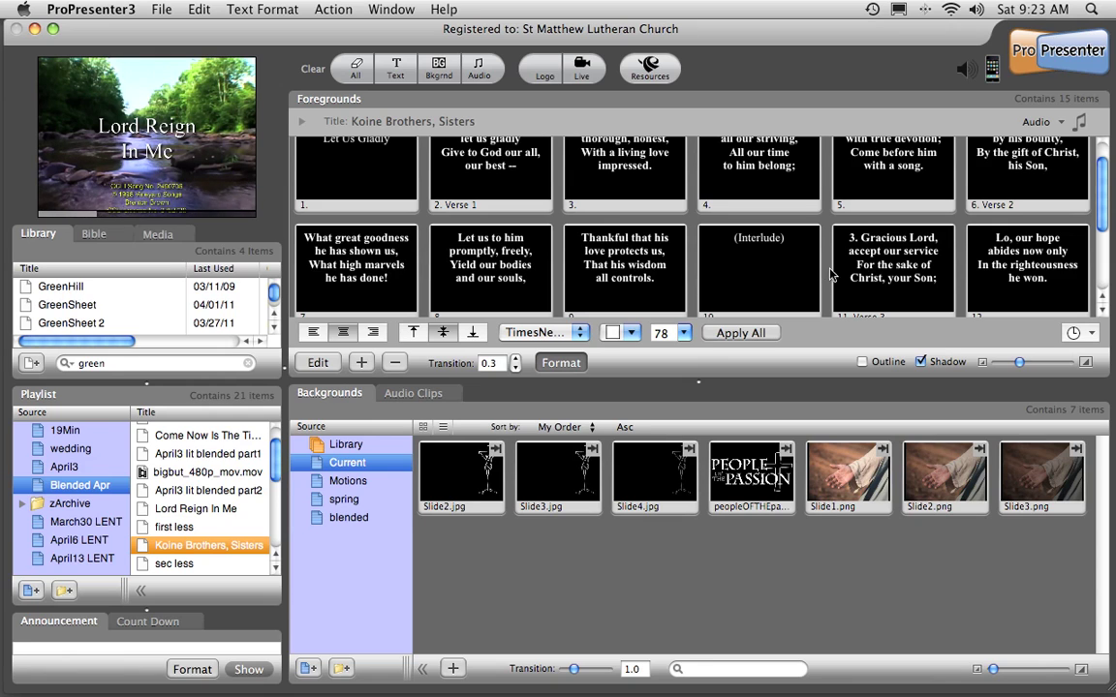
{"action": "scroll", "coordinate": [823, 275], "scroll_direction": "down", "scroll_amount": 3}
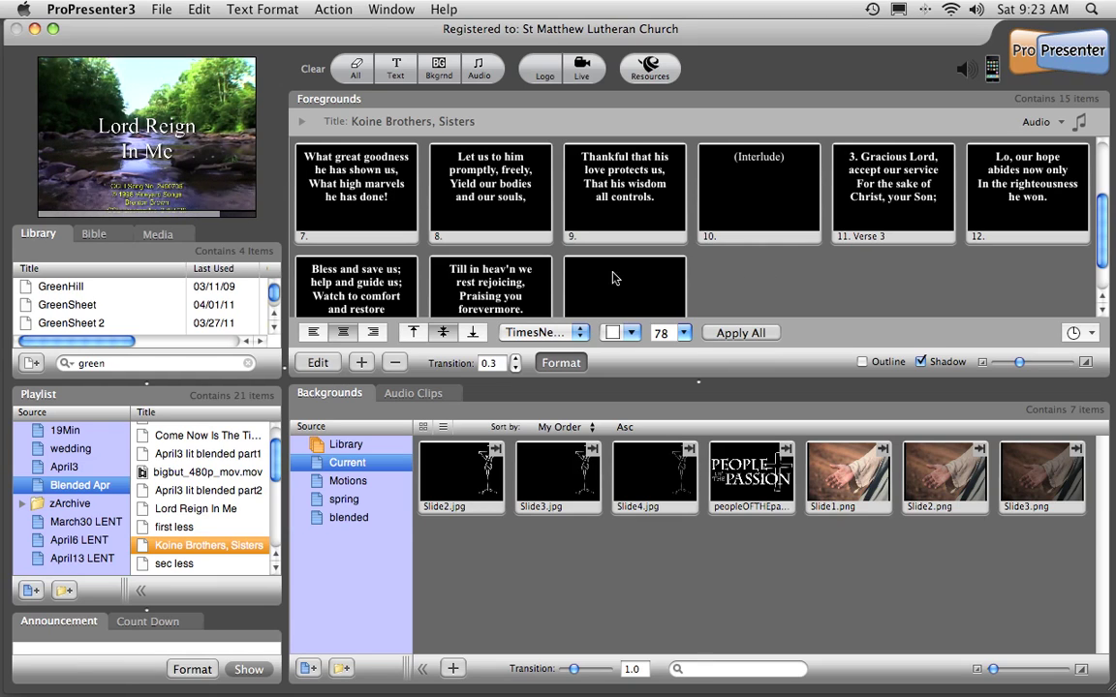
{"action": "scroll", "coordinate": [463, 281], "scroll_direction": "down", "scroll_amount": 1}
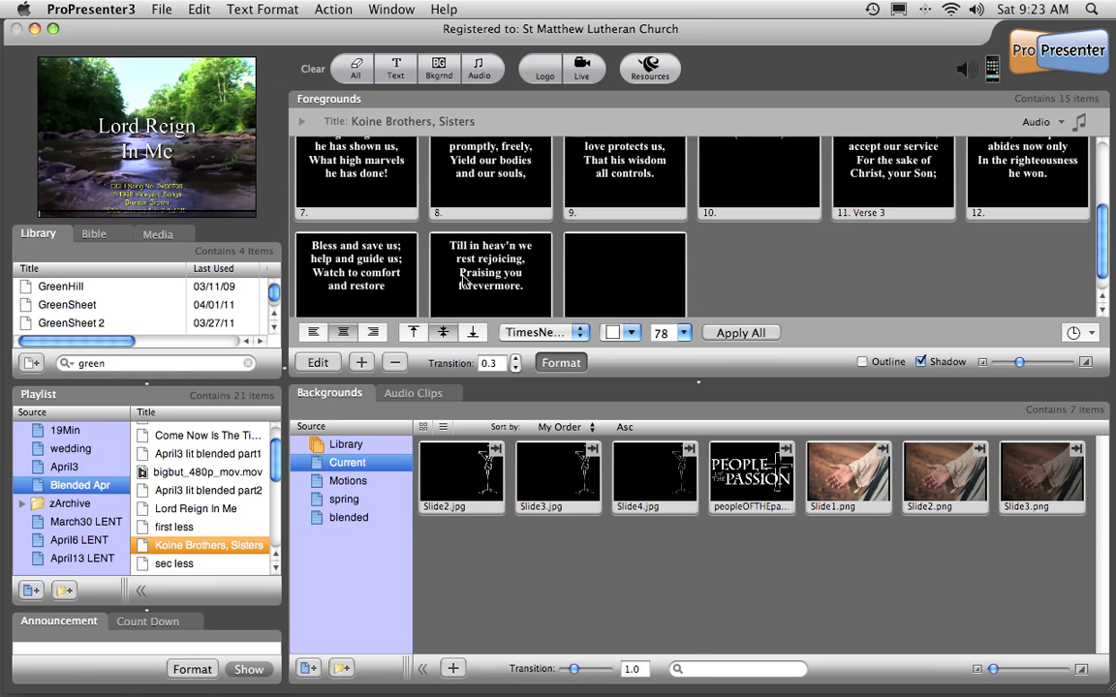
{"action": "scroll", "coordinate": [461, 280], "scroll_direction": "up", "scroll_amount": 4}
{"action": "scroll", "coordinate": [460, 281], "scroll_direction": "up", "scroll_amount": 1}
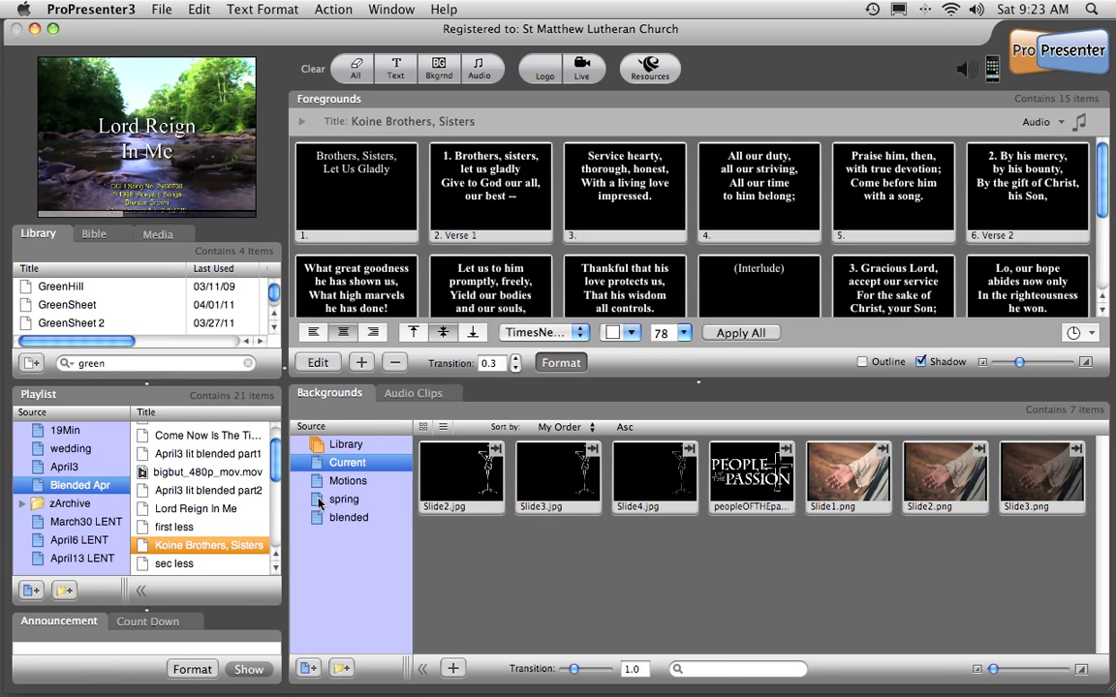
{"action": "left_click", "coordinate": [343, 481]}
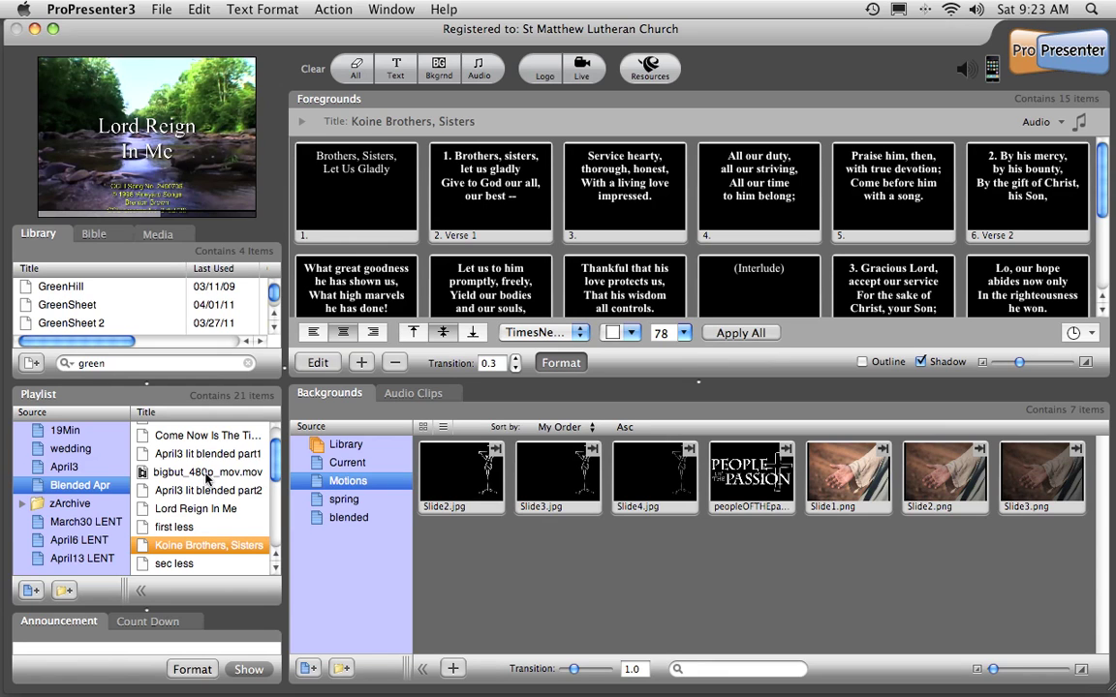
Step: Glance at Come Now Is The Time and Lord Reign In Me, then return to Koine Brothers, Sisters
{"action": "scroll", "coordinate": [278, 464], "scroll_direction": "up", "scroll_amount": 2}
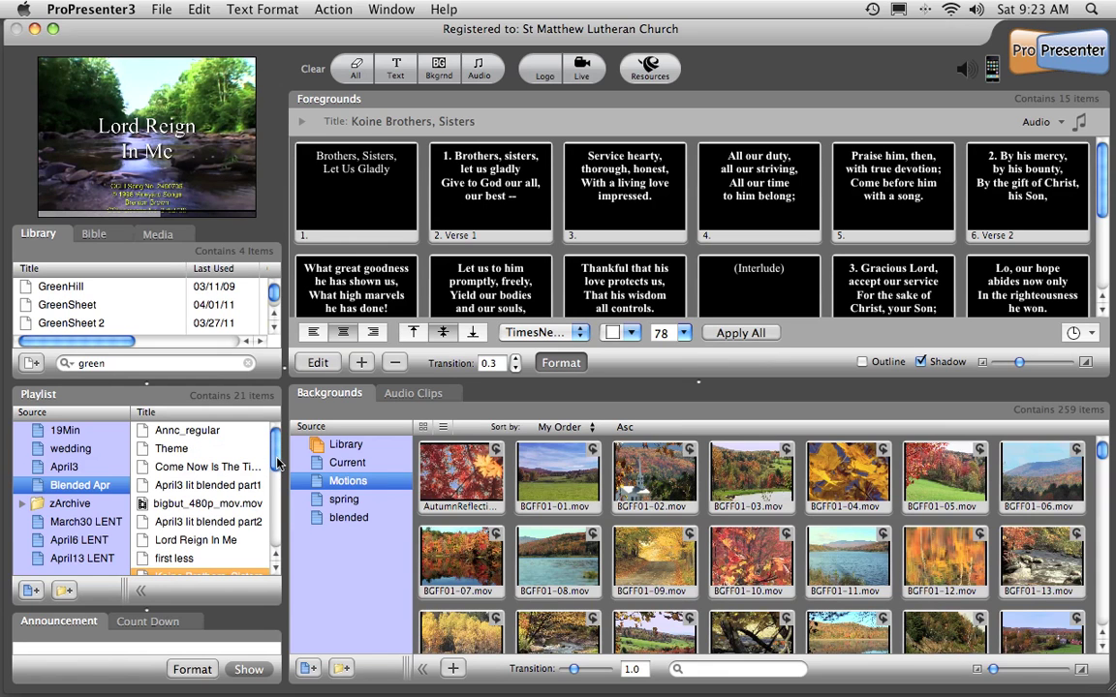
{"action": "left_click", "coordinate": [187, 467]}
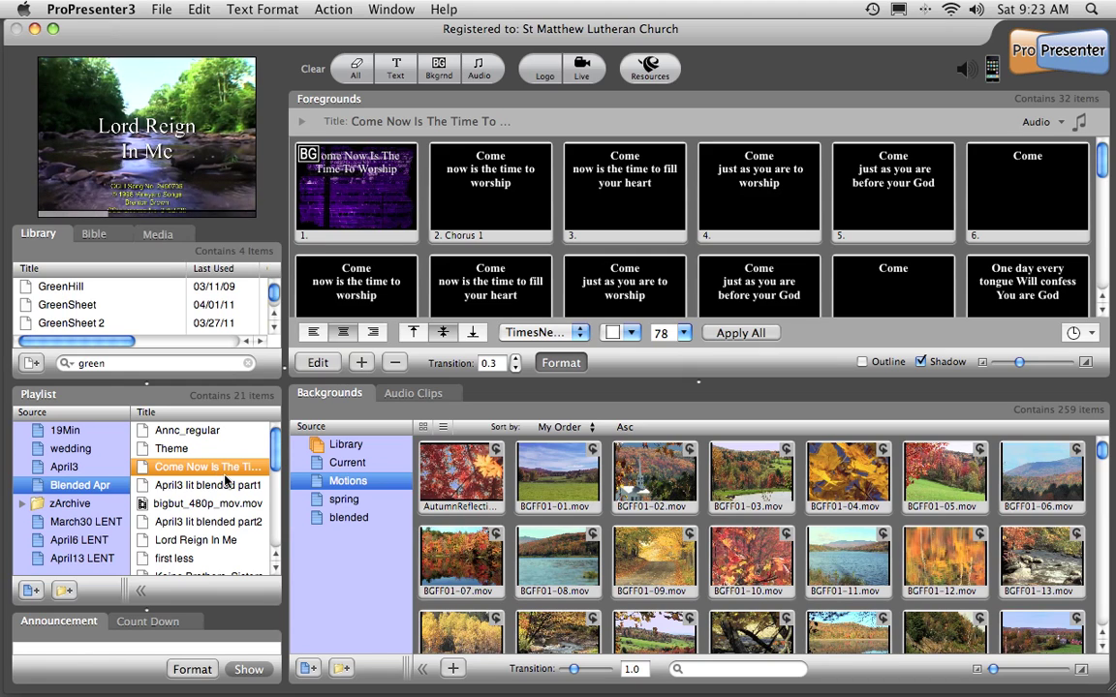
{"action": "left_click", "coordinate": [214, 539]}
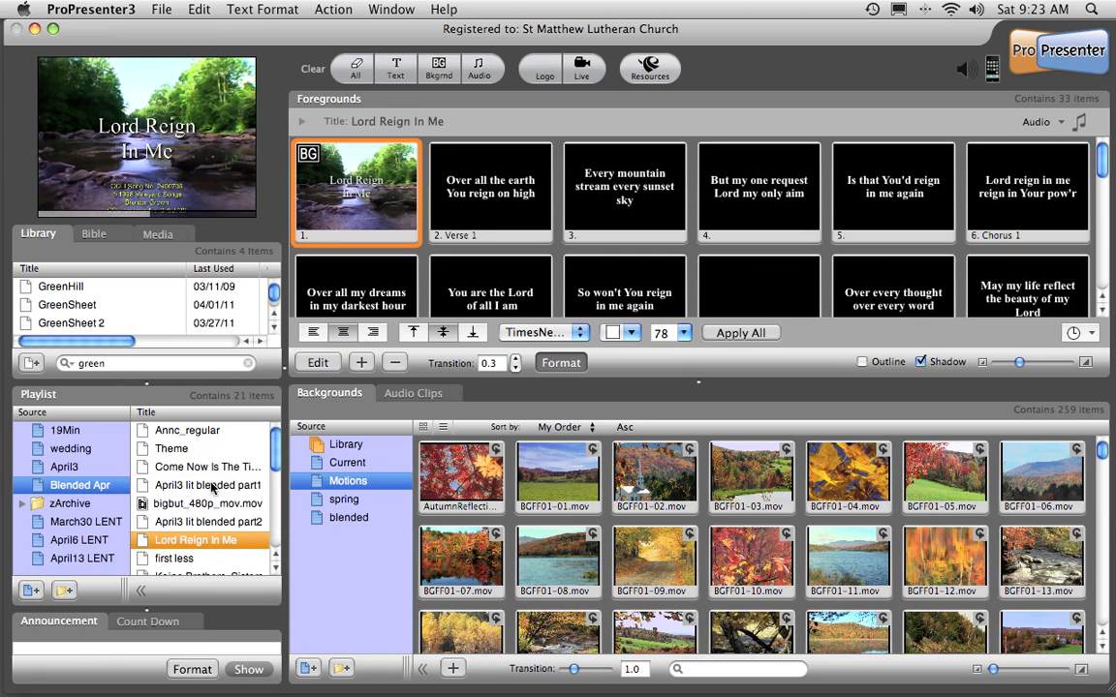
{"action": "scroll", "coordinate": [211, 487], "scroll_direction": "down", "scroll_amount": 5}
{"action": "left_click", "coordinate": [255, 477]}
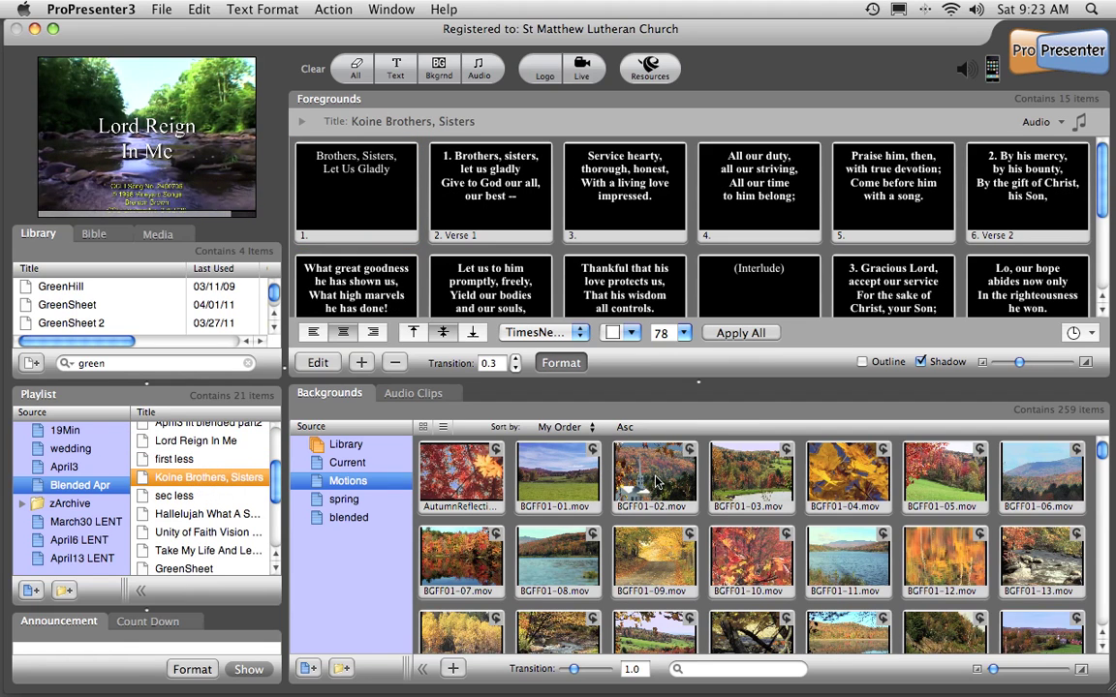
Step: Preview cross motion clips behind slide 3, then attach CrossVines.mov to slide 1
{"action": "scroll", "coordinate": [655, 481], "scroll_direction": "down", "scroll_amount": 10}
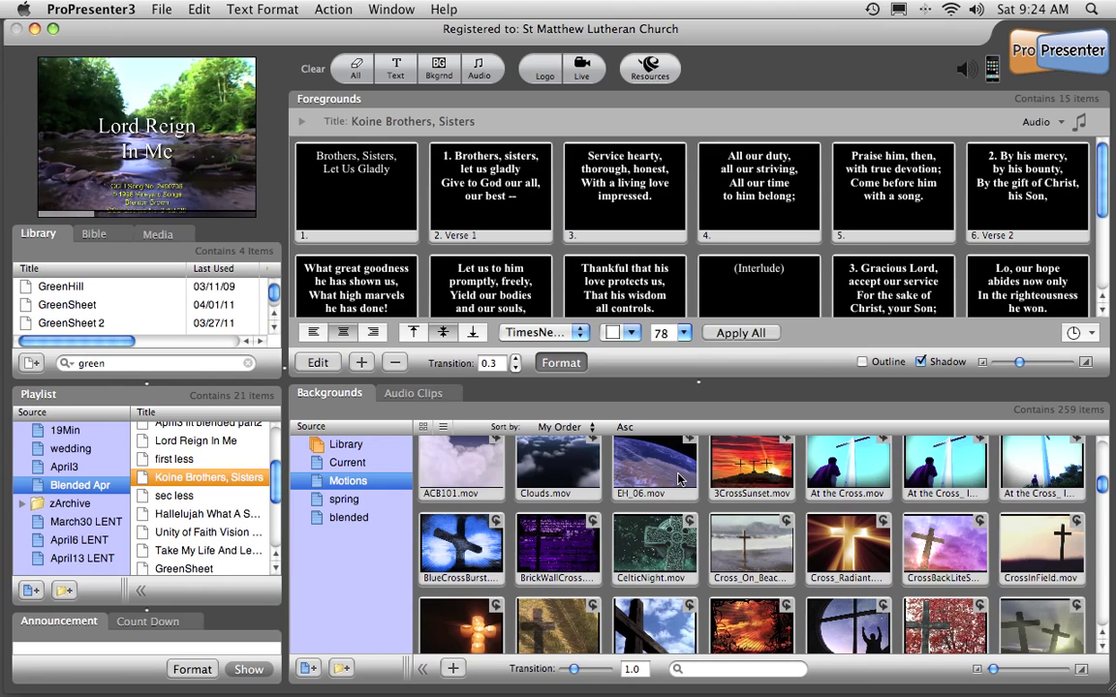
{"action": "scroll", "coordinate": [986, 481], "scroll_direction": "up", "scroll_amount": 1}
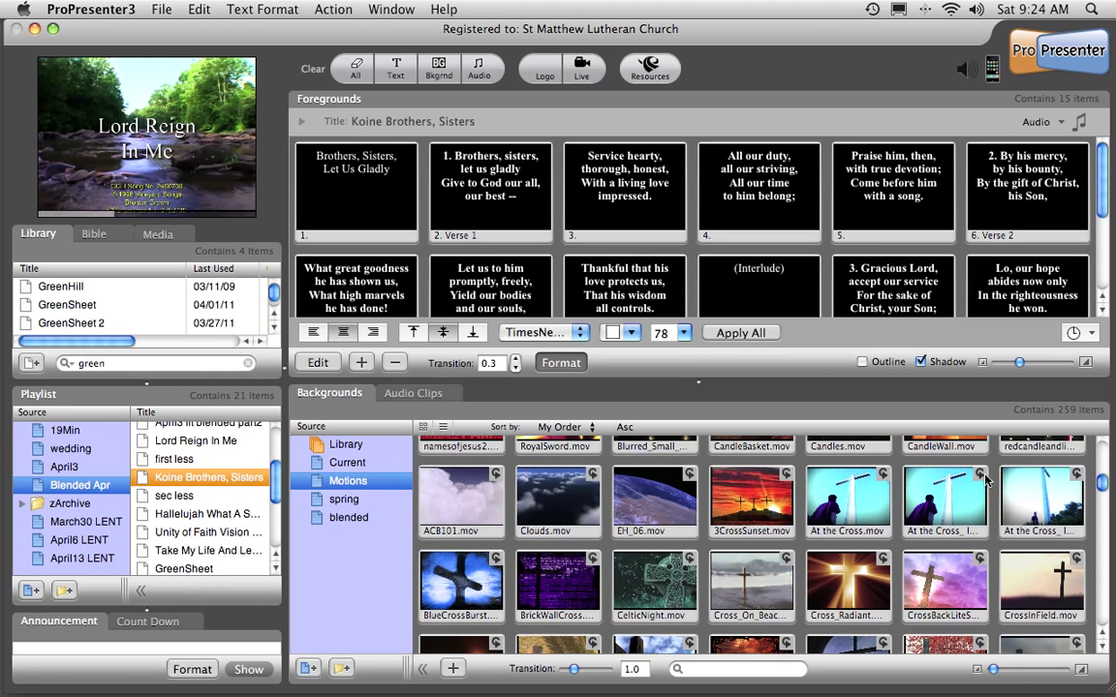
{"action": "left_click", "coordinate": [944, 513]}
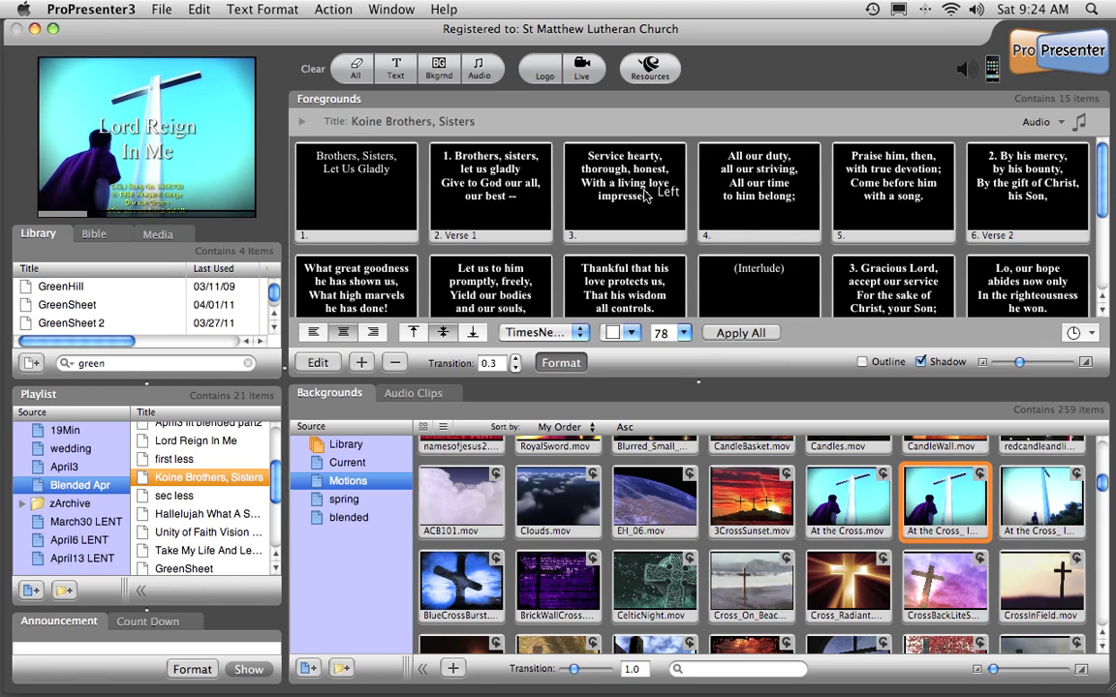
{"action": "left_click", "coordinate": [646, 190]}
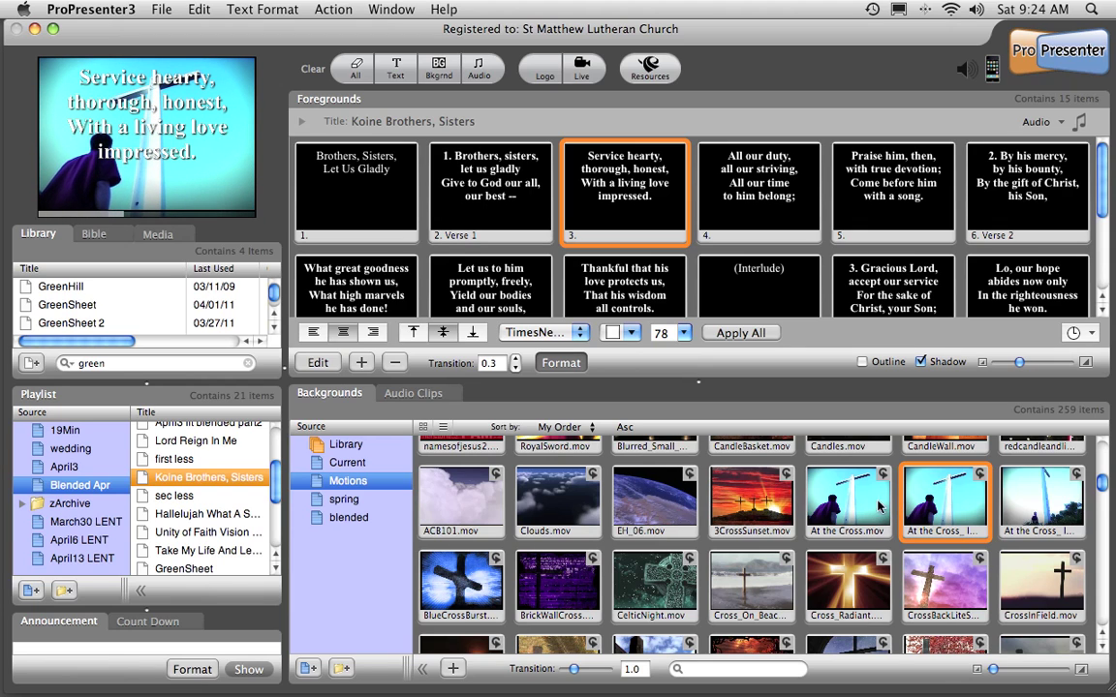
{"action": "scroll", "coordinate": [927, 510], "scroll_direction": "down", "scroll_amount": 3}
{"action": "scroll", "coordinate": [933, 511], "scroll_direction": "down", "scroll_amount": 2}
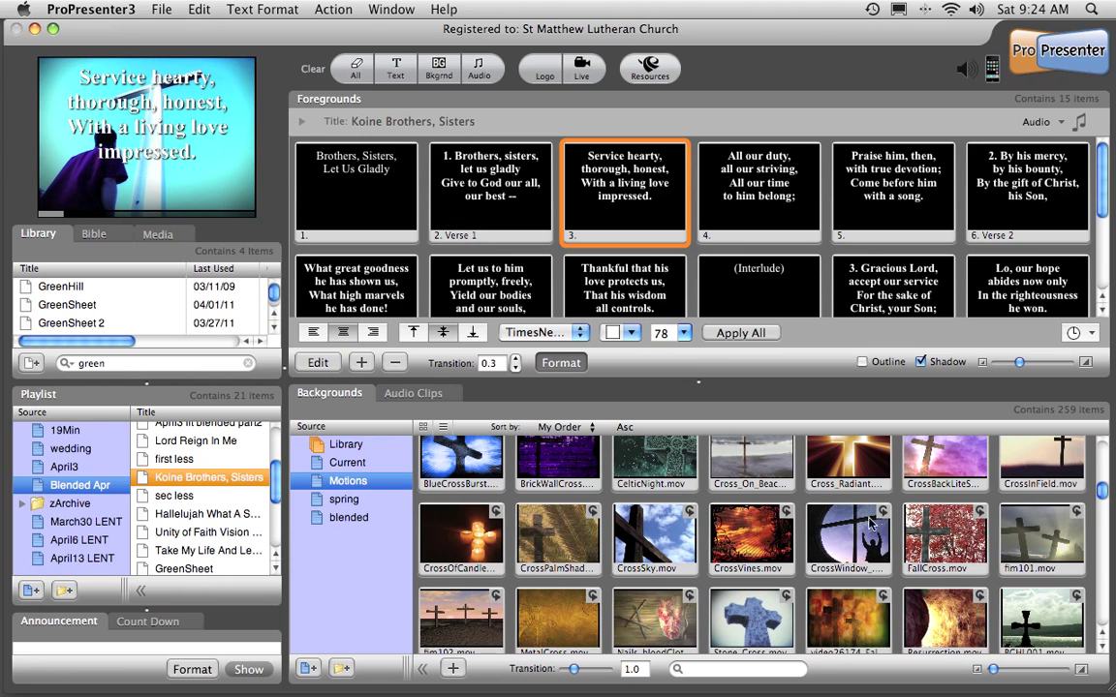
{"action": "left_click", "coordinate": [762, 539]}
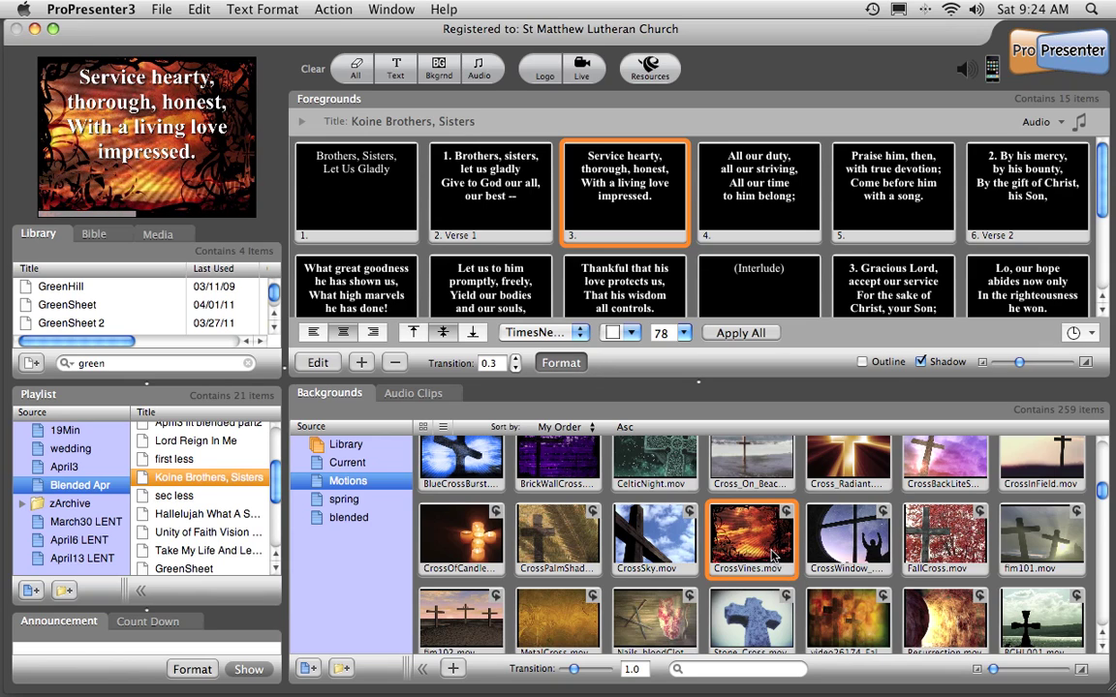
{"action": "left_click_drag", "start_coordinate": [772, 554], "coordinate": [344, 155]}
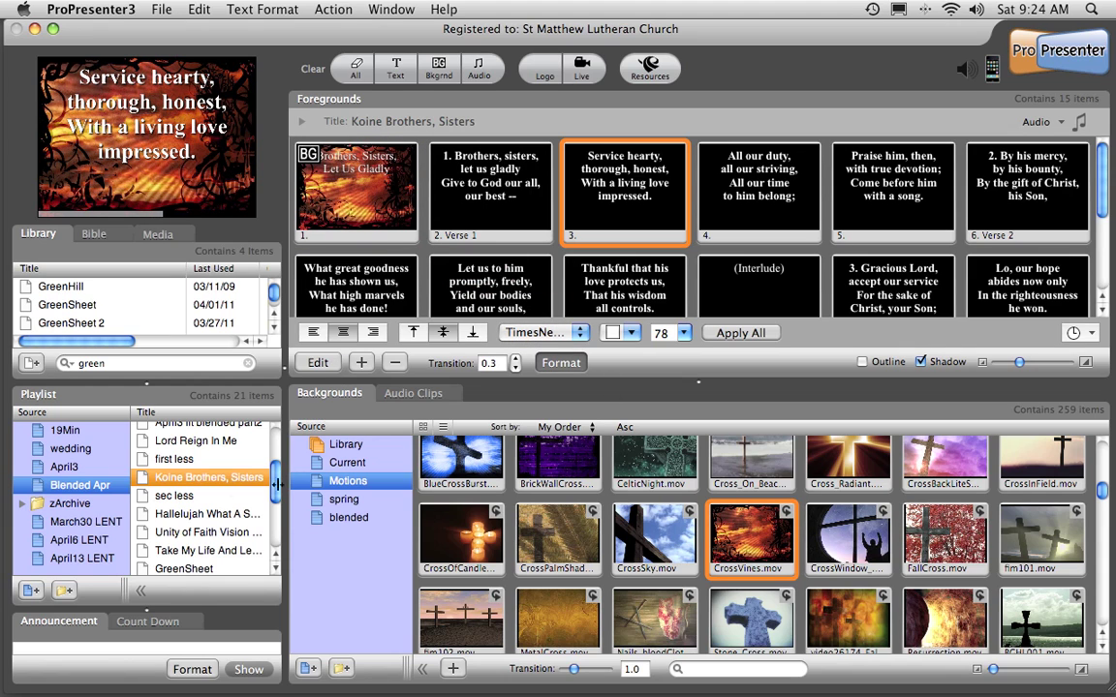
Step: Put Slide2.png behind the sec less Romans reading slide, then open Hallelujah What A Savior
{"action": "left_click", "coordinate": [172, 495]}
{"action": "left_click", "coordinate": [389, 466]}
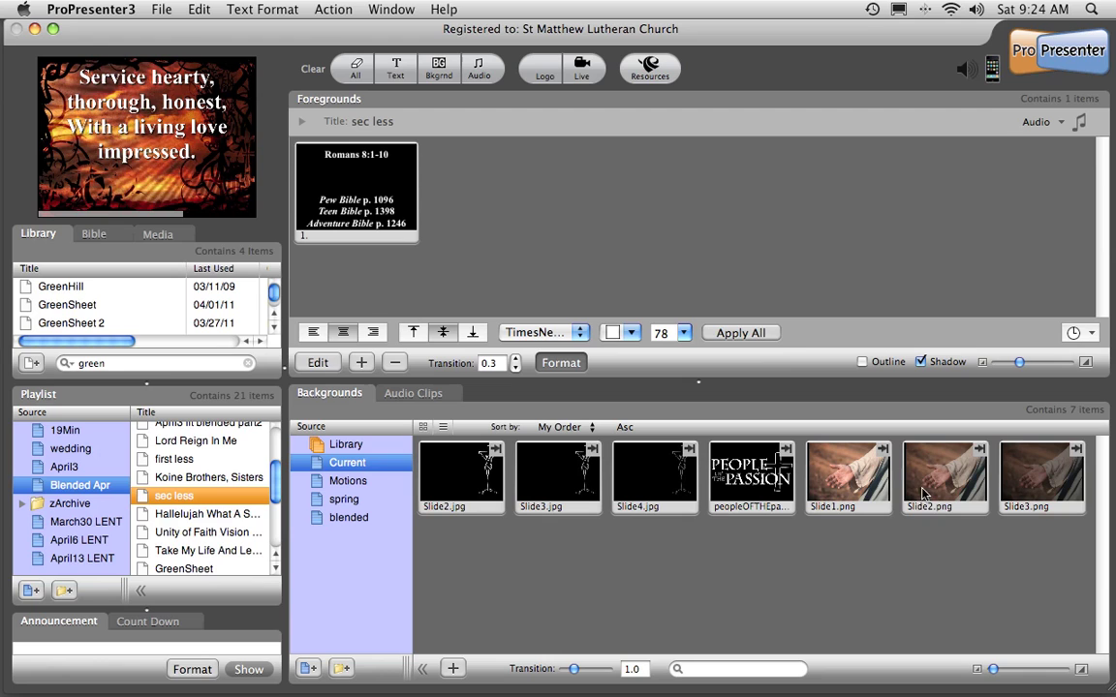
{"action": "left_click_drag", "start_coordinate": [919, 463], "coordinate": [308, 157]}
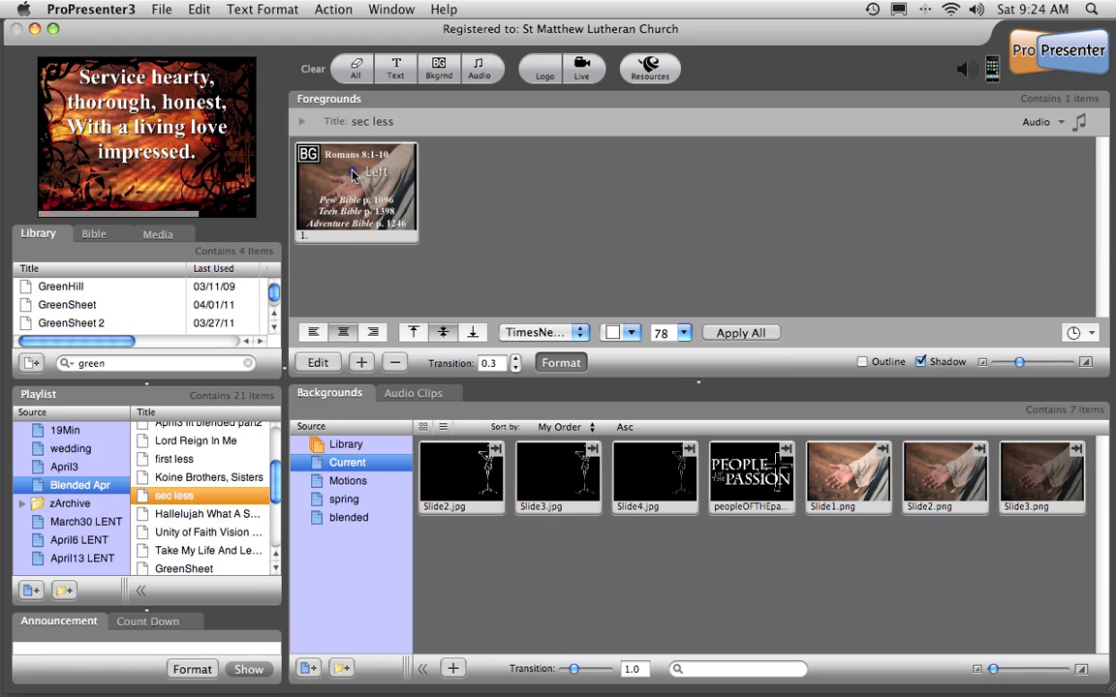
{"action": "left_click", "coordinate": [208, 515]}
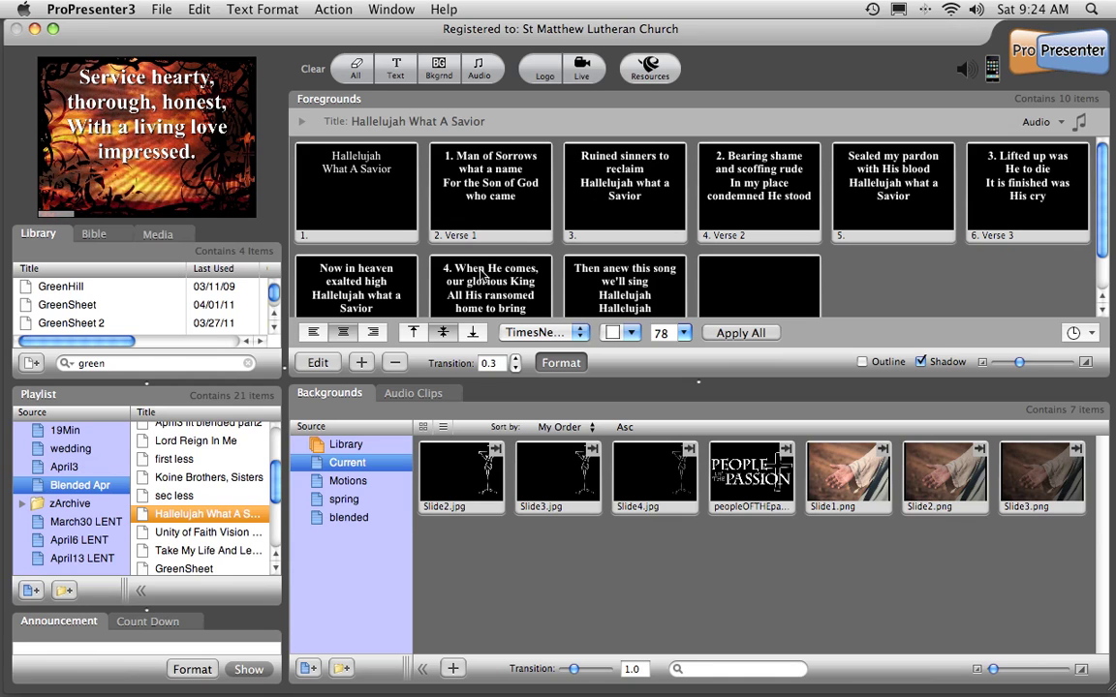
Step: Browse the motion backgrounds and preview the fiery video26174 clip behind Verse 1
{"action": "left_click", "coordinate": [350, 481]}
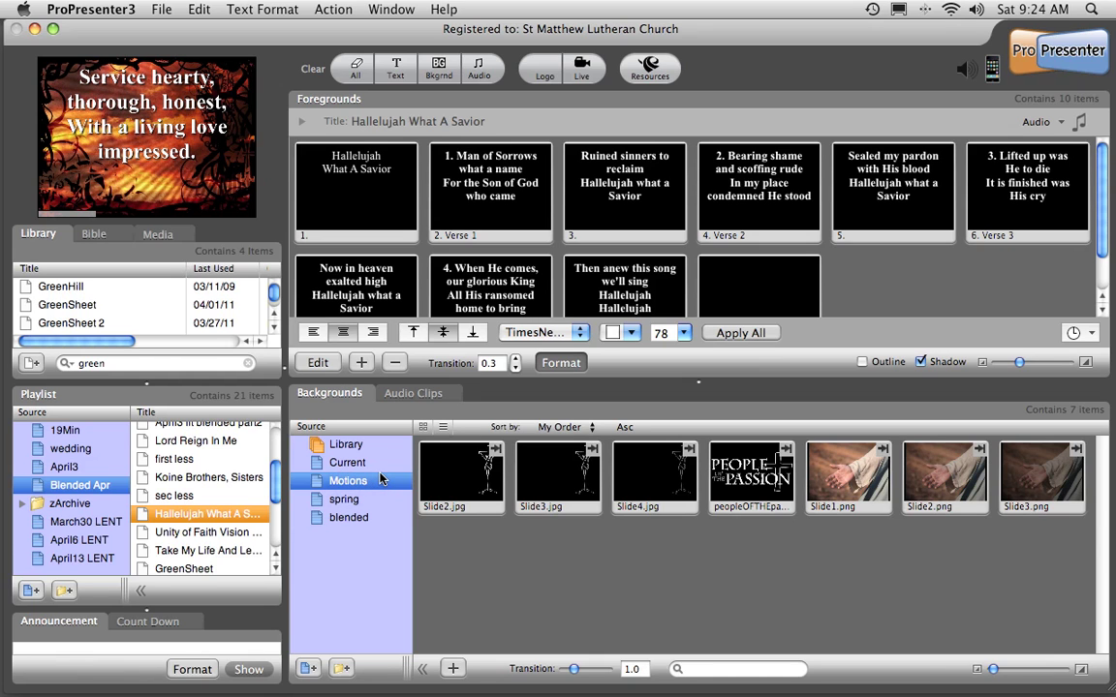
{"action": "left_click", "coordinate": [366, 479]}
{"action": "scroll", "coordinate": [879, 500], "scroll_direction": "down", "scroll_amount": 10}
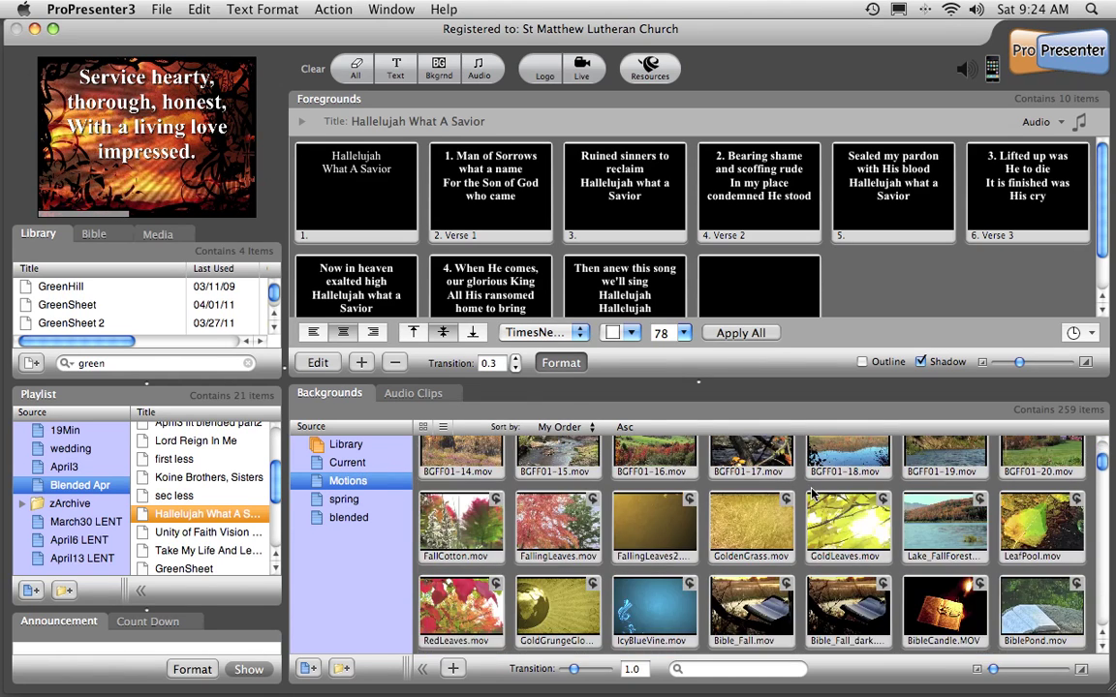
{"action": "scroll", "coordinate": [810, 491], "scroll_direction": "down", "scroll_amount": 4}
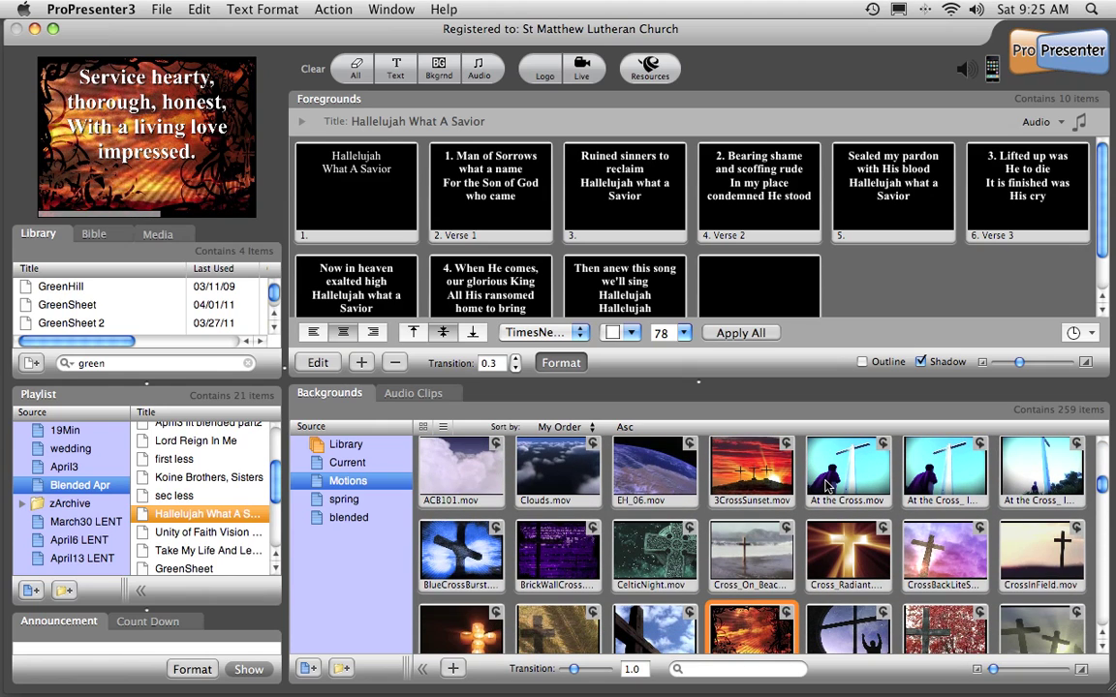
{"action": "scroll", "coordinate": [826, 484], "scroll_direction": "down", "scroll_amount": 1}
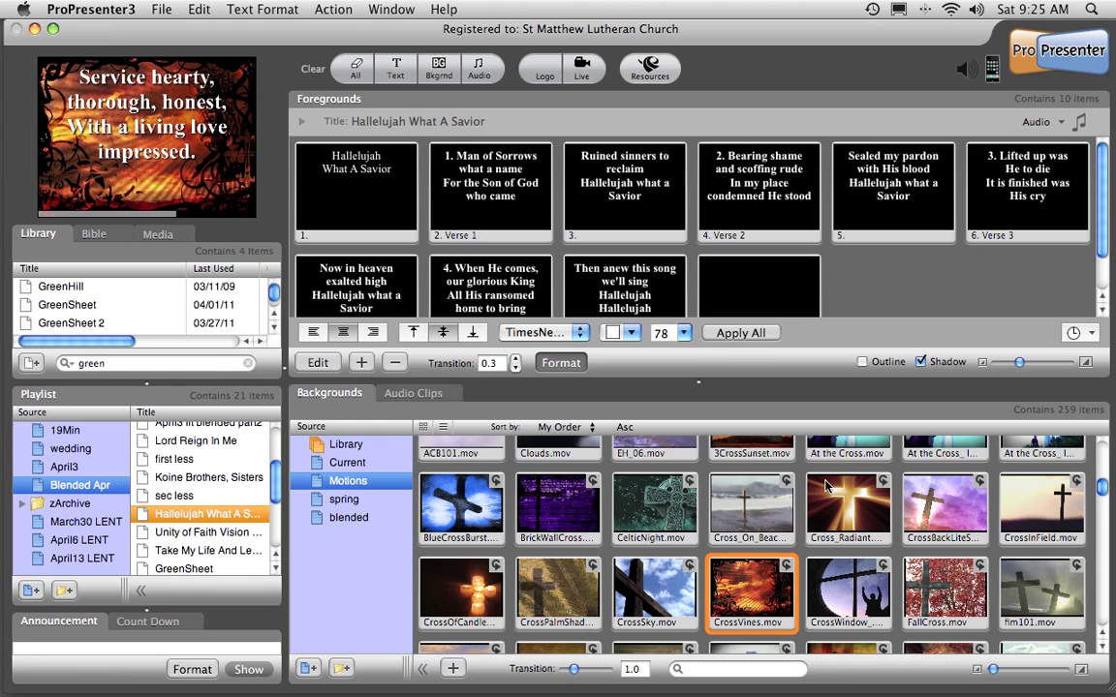
{"action": "scroll", "coordinate": [826, 484], "scroll_direction": "down", "scroll_amount": 1}
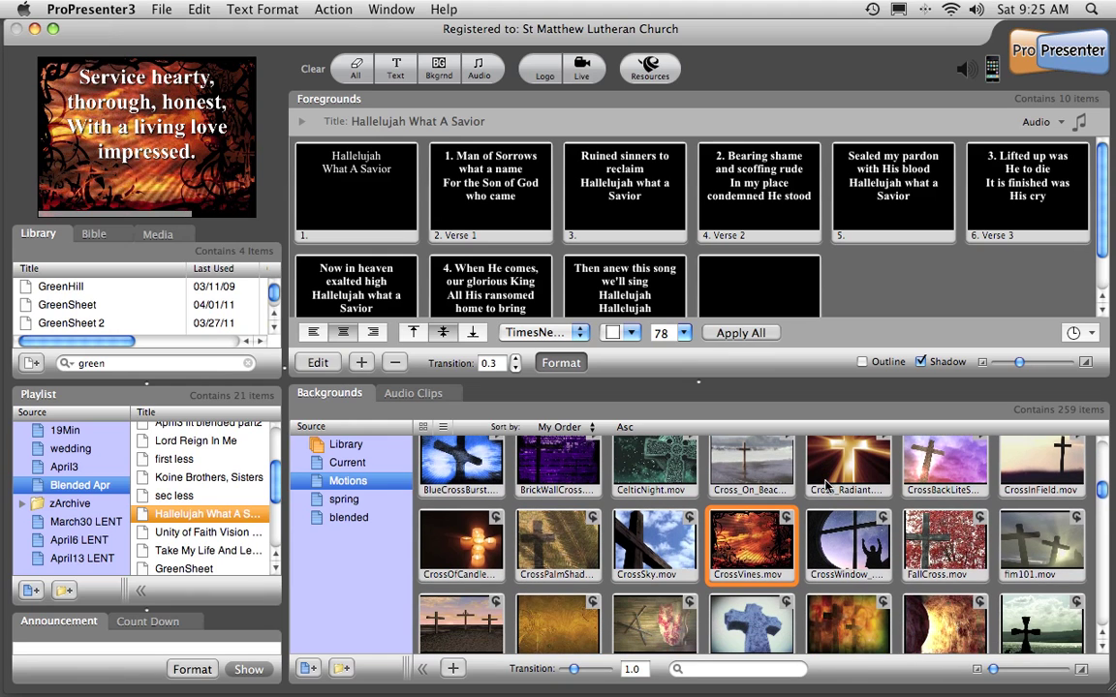
{"action": "scroll", "coordinate": [826, 485], "scroll_direction": "down", "scroll_amount": 1}
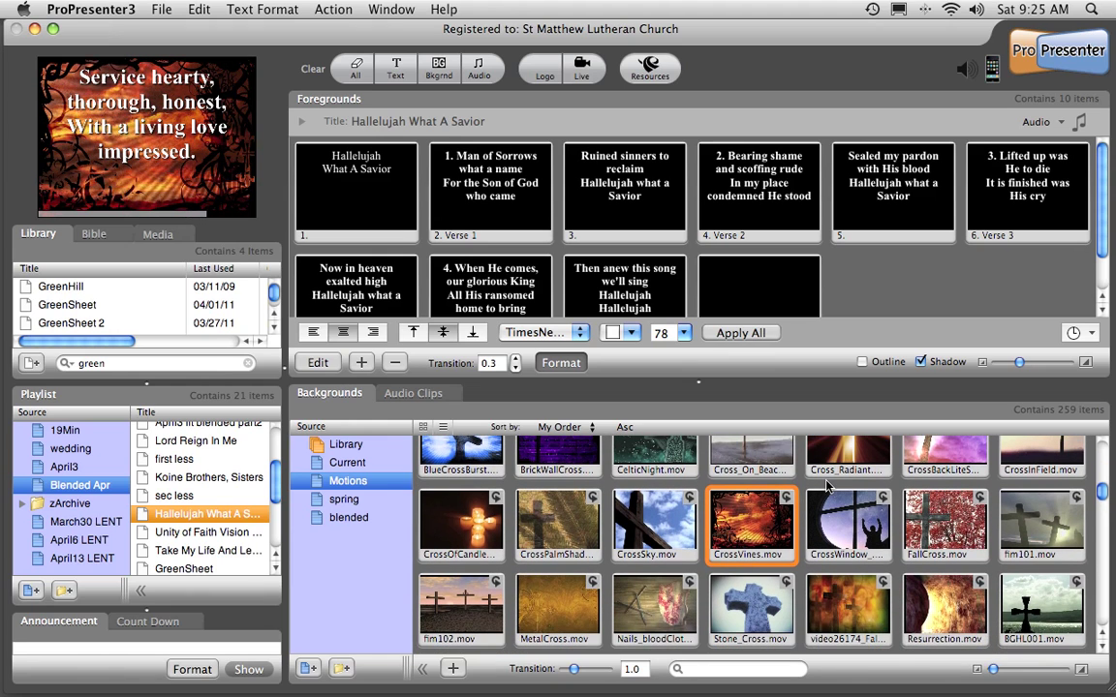
{"action": "scroll", "coordinate": [826, 489], "scroll_direction": "down", "scroll_amount": 1}
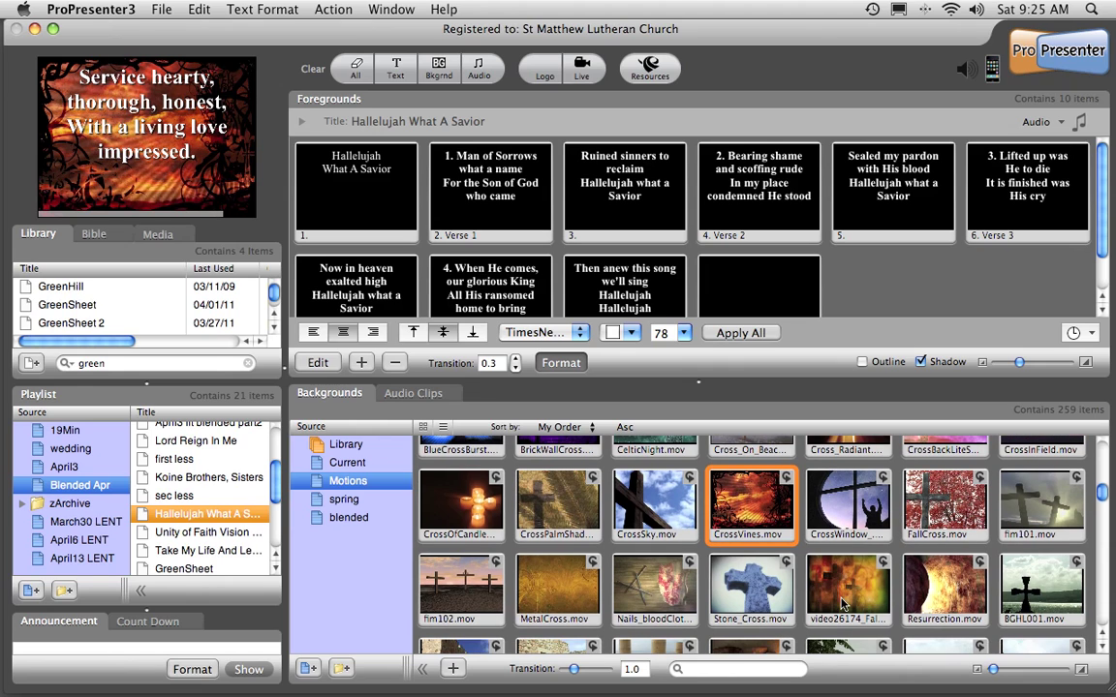
{"action": "left_click", "coordinate": [846, 602]}
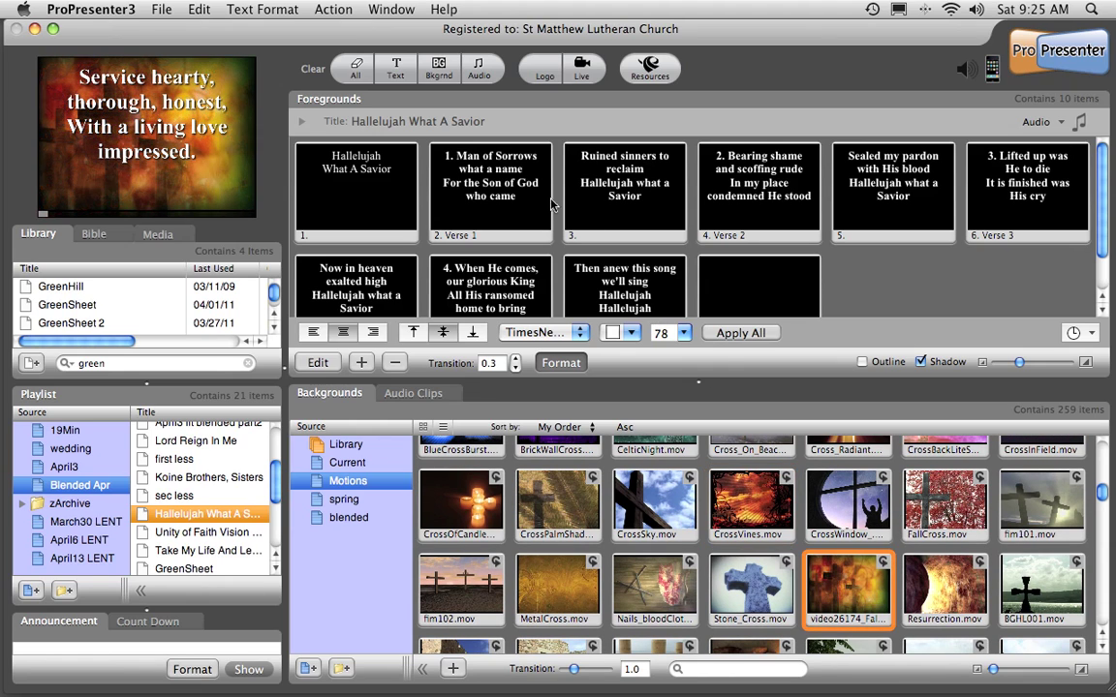
{"action": "left_click", "coordinate": [491, 177]}
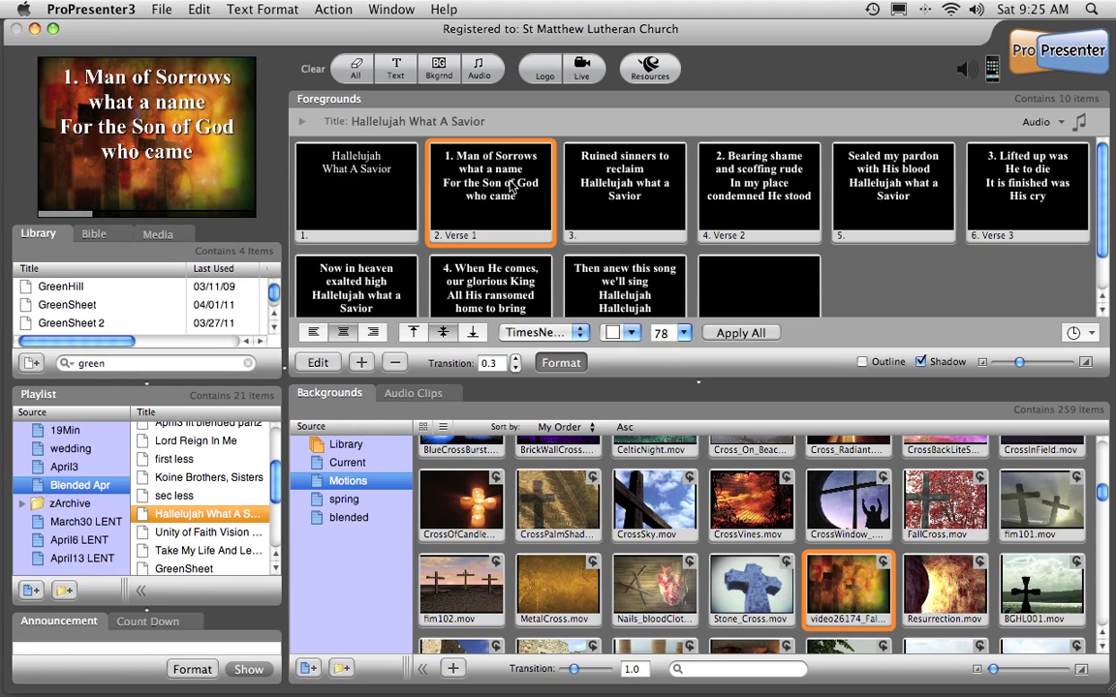
Step: Attach video26174 to the song's title slide, then show the title and Verse 1 live
{"action": "scroll", "coordinate": [862, 576], "scroll_direction": "down", "scroll_amount": 2}
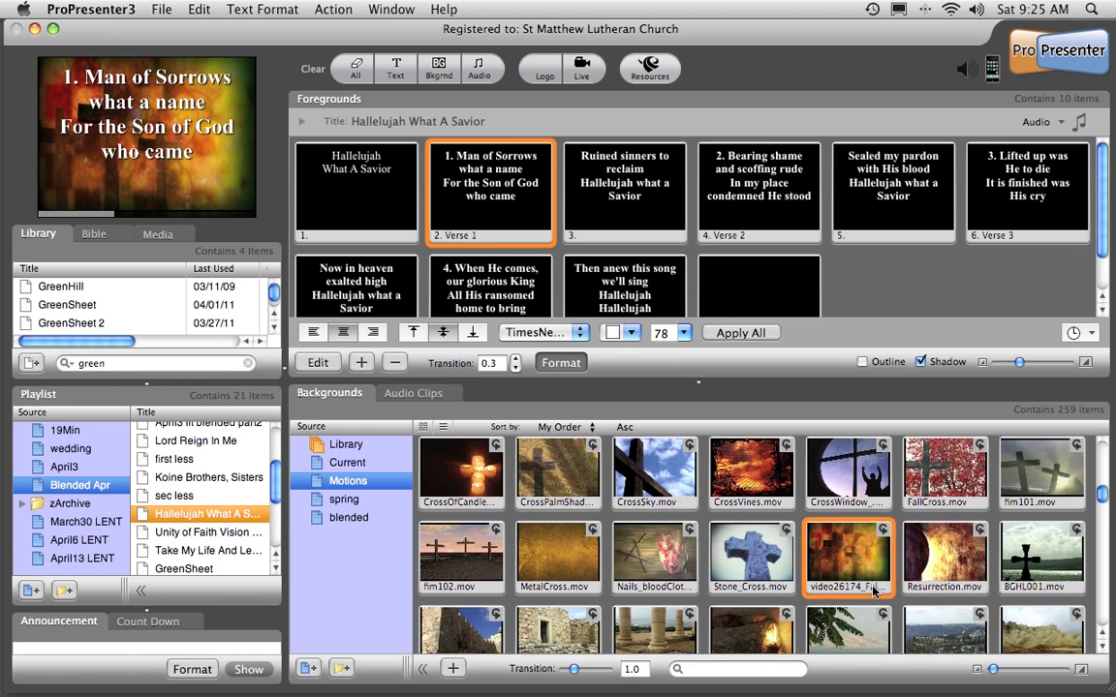
{"action": "scroll", "coordinate": [871, 590], "scroll_direction": "down", "scroll_amount": 4}
{"action": "scroll", "coordinate": [861, 591], "scroll_direction": "up", "scroll_amount": 6}
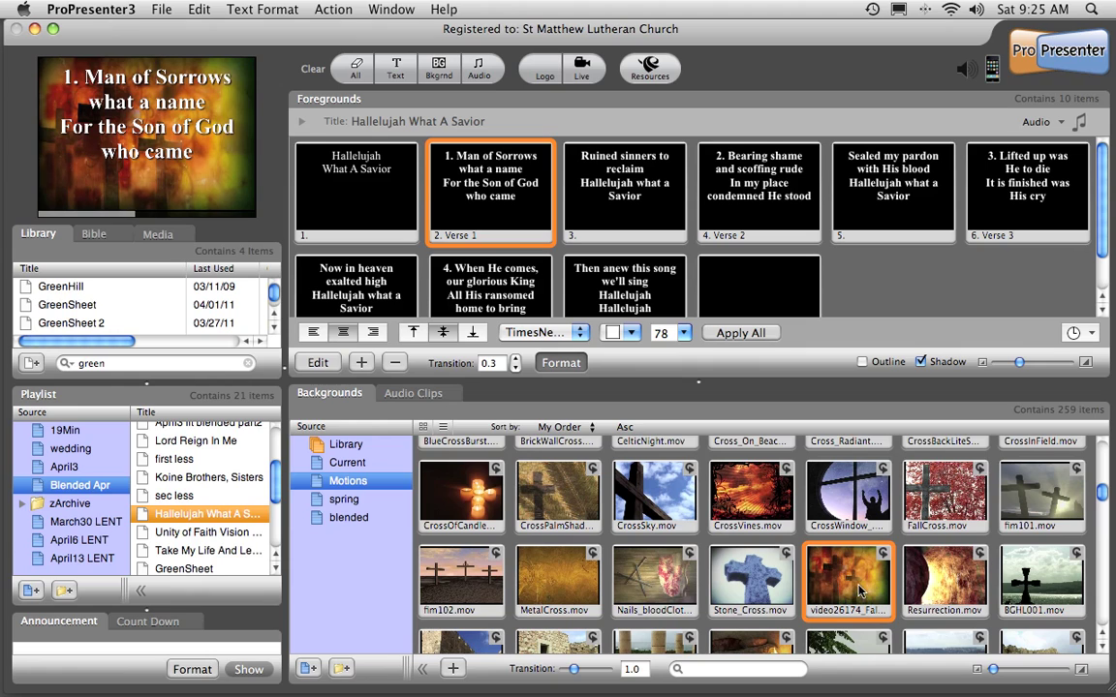
{"action": "left_click_drag", "start_coordinate": [856, 585], "coordinate": [359, 205]}
{"action": "left_click", "coordinate": [325, 182]}
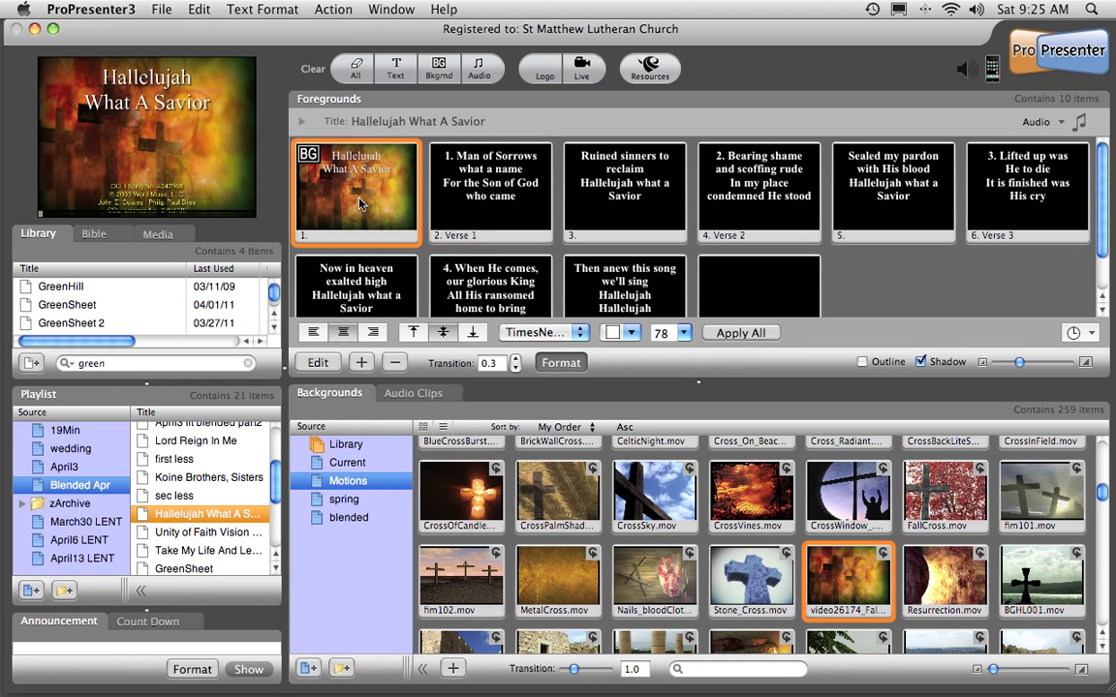
{"action": "left_click", "coordinate": [504, 206]}
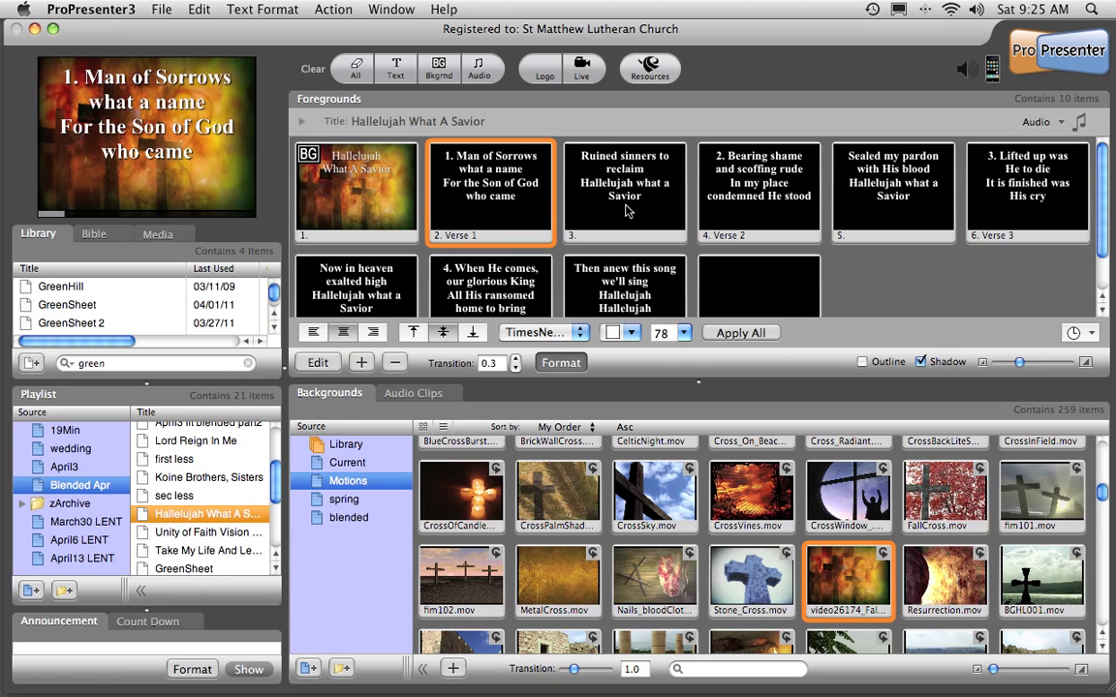
Step: Put the hand image behind the first slide of Unity of Faith Vision white
{"action": "left_click", "coordinate": [249, 535]}
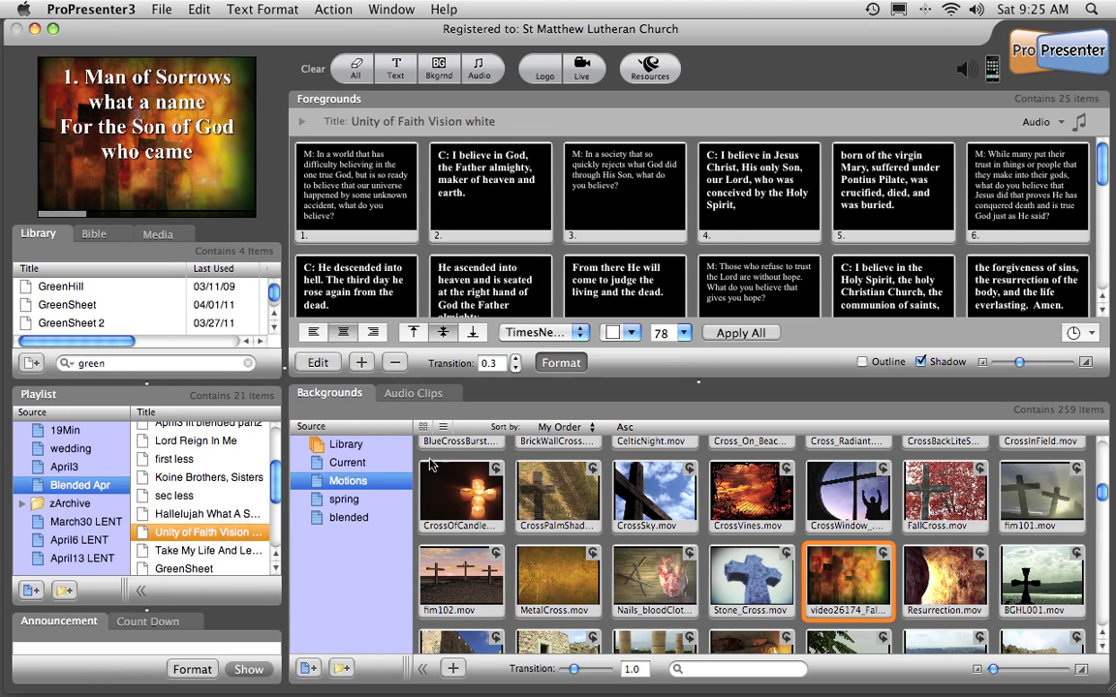
{"action": "left_click", "coordinate": [347, 462]}
{"action": "left_click_drag", "start_coordinate": [847, 474], "coordinate": [347, 194]}
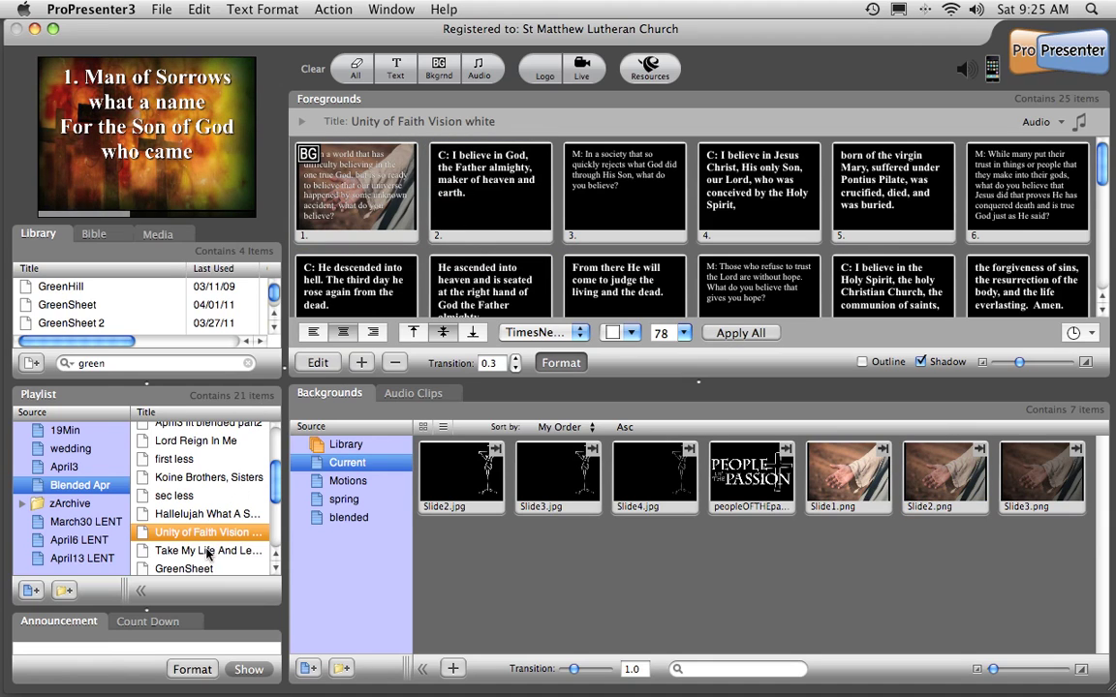
Step: Check Take My Life And Let It Be and GreenSheet, then put the hand image behind the Offering slide
{"action": "left_click", "coordinate": [203, 550]}
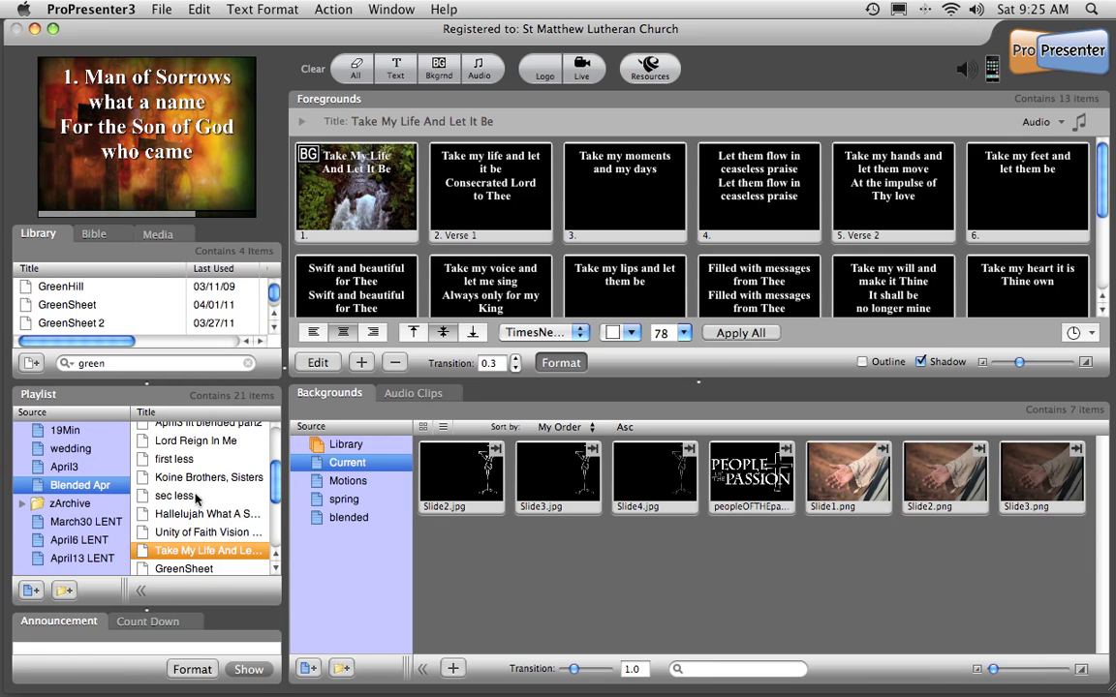
{"action": "scroll", "coordinate": [203, 484], "scroll_direction": "down", "scroll_amount": 2}
{"action": "scroll", "coordinate": [209, 492], "scroll_direction": "down", "scroll_amount": 3}
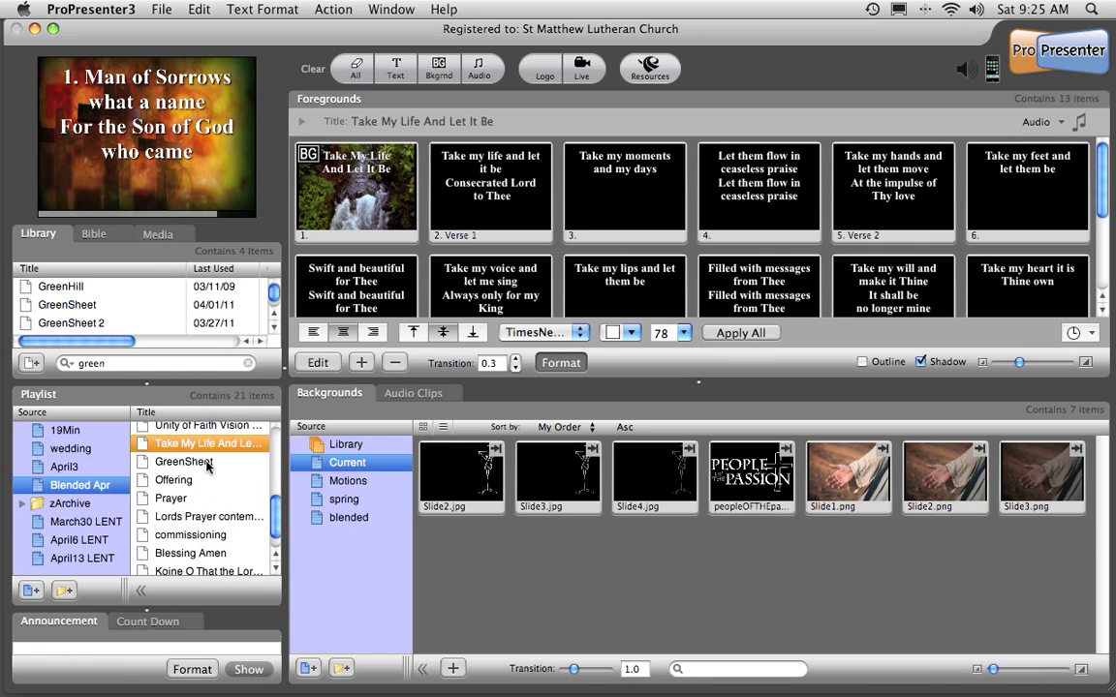
{"action": "left_click", "coordinate": [207, 464]}
{"action": "left_click", "coordinate": [184, 479]}
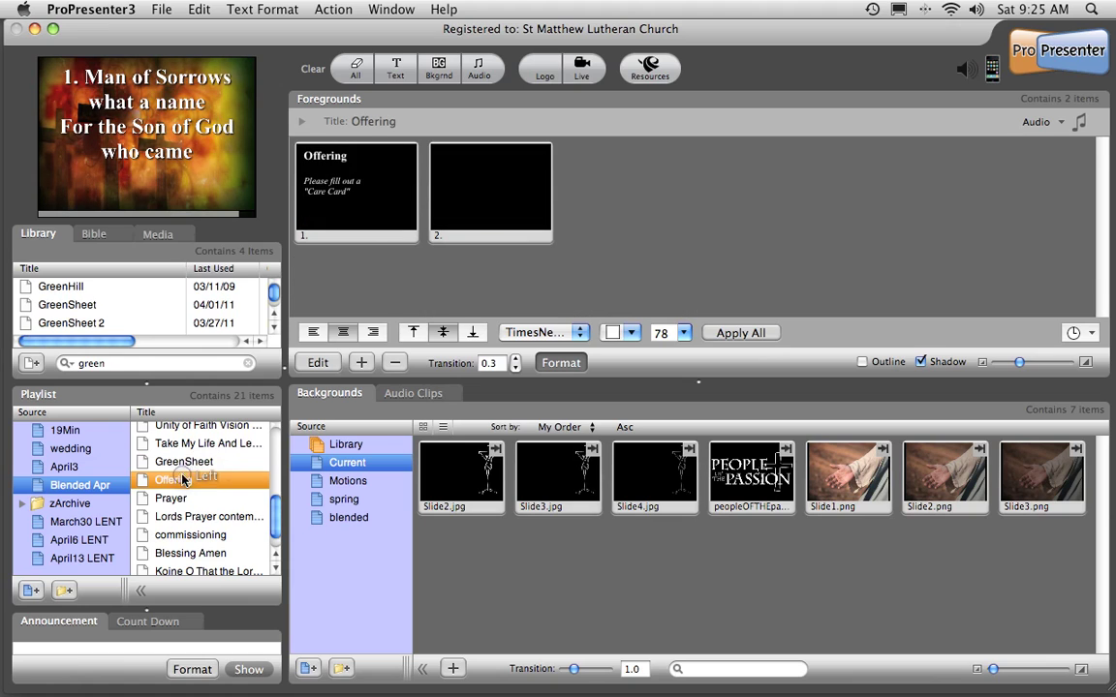
{"action": "left_click_drag", "start_coordinate": [956, 492], "coordinate": [329, 170]}
Step: Check Prayer, Lords Prayer contemporary, commissioning and Blessing Amen, then open Oh, That The Lord Would Guide My Ways
{"action": "left_click", "coordinate": [180, 496]}
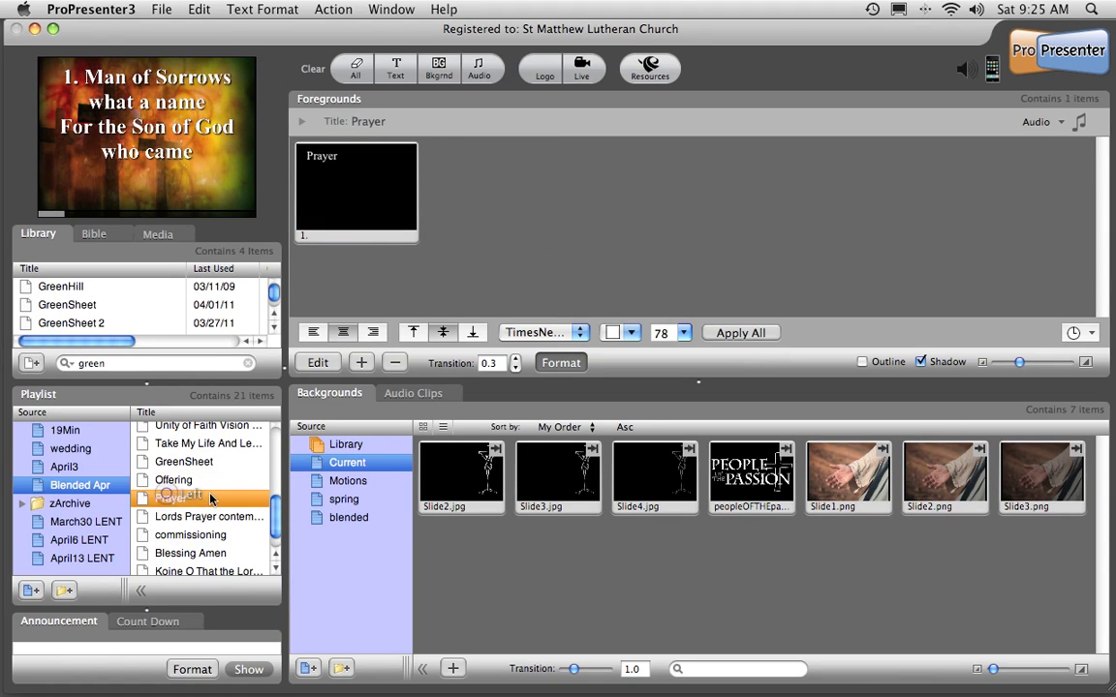
{"action": "left_click", "coordinate": [206, 517]}
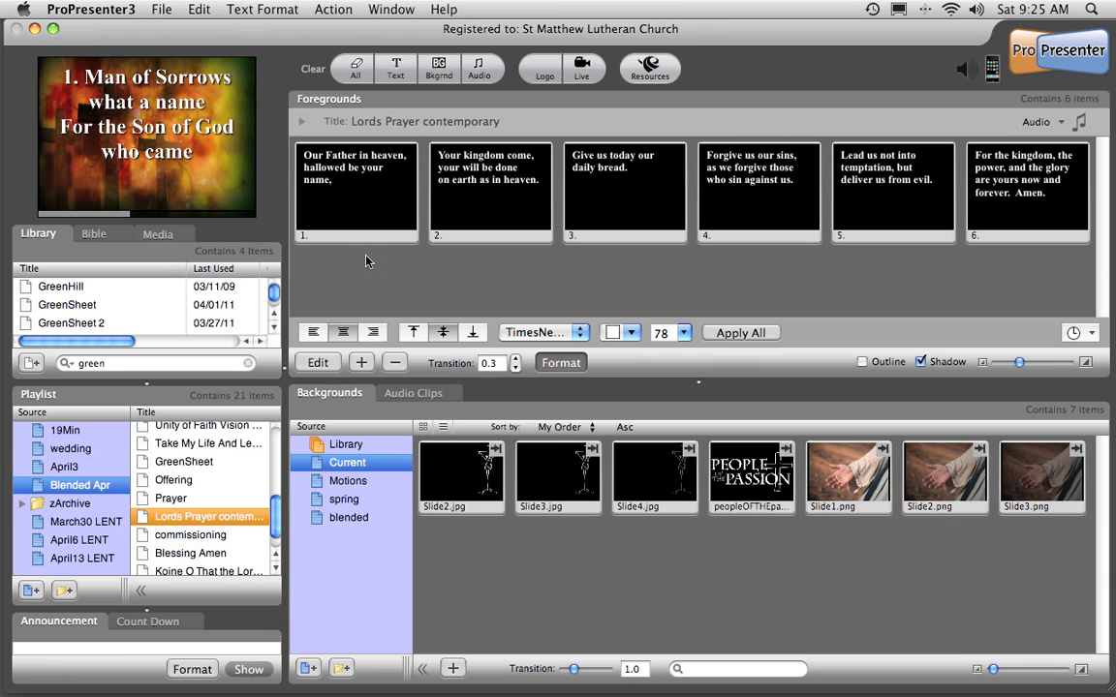
{"action": "left_click", "coordinate": [208, 535]}
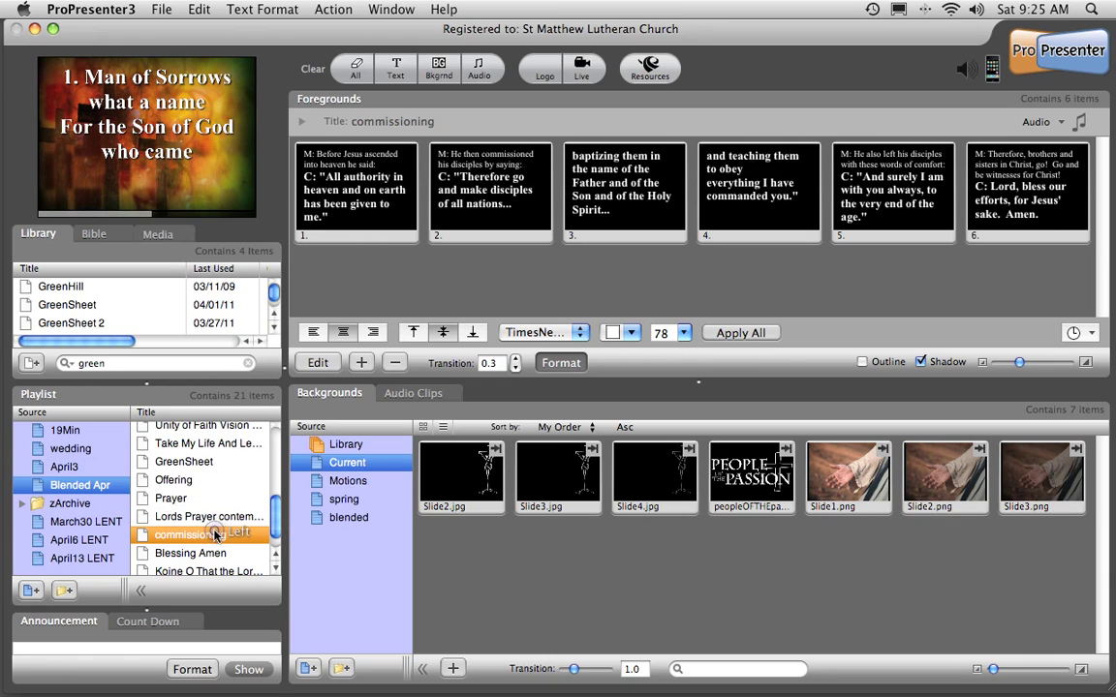
{"action": "left_click", "coordinate": [198, 554]}
{"action": "scroll", "coordinate": [223, 542], "scroll_direction": "down", "scroll_amount": 1}
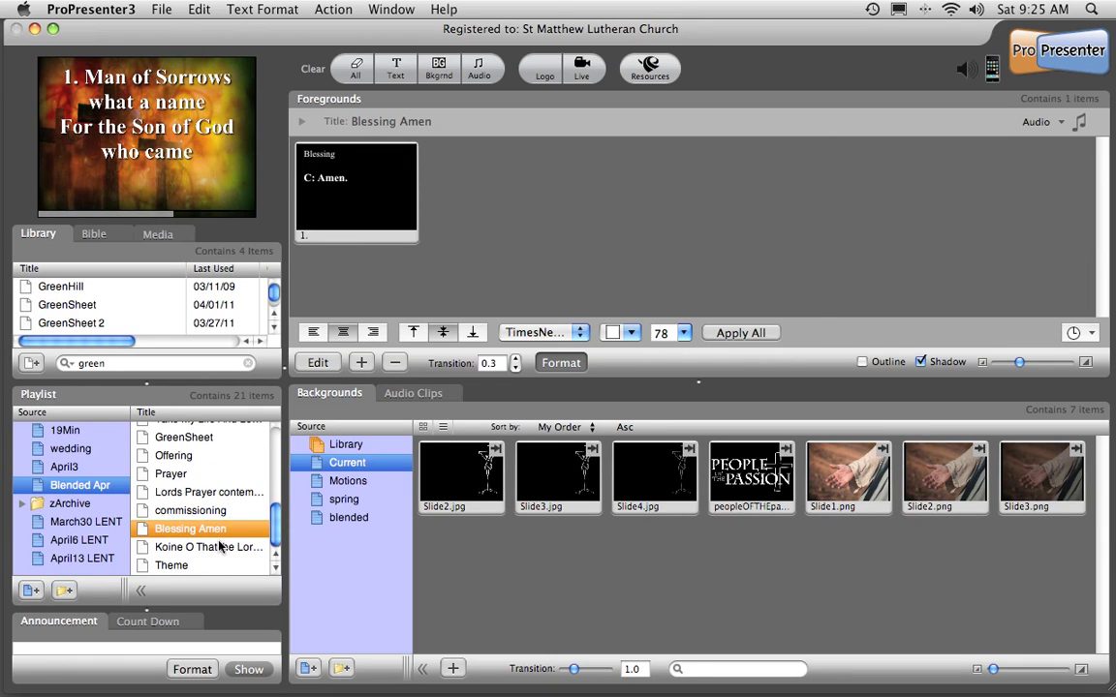
{"action": "left_click", "coordinate": [259, 547]}
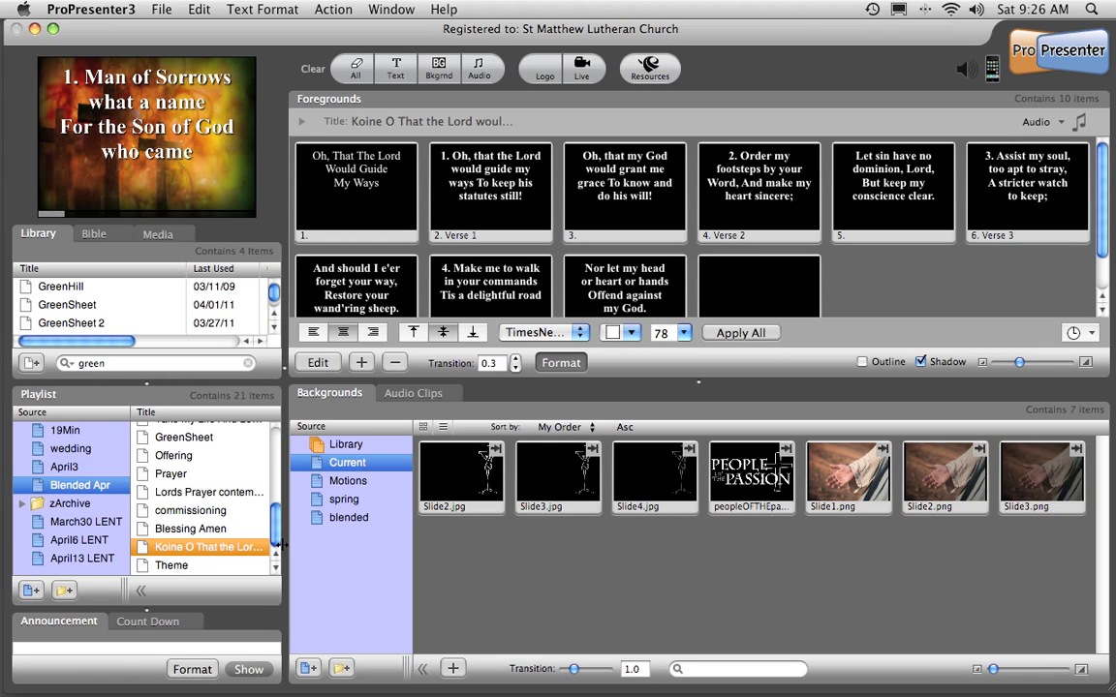
Step: Show the Motions background collection and scroll down through the available clips
{"action": "left_click", "coordinate": [334, 481]}
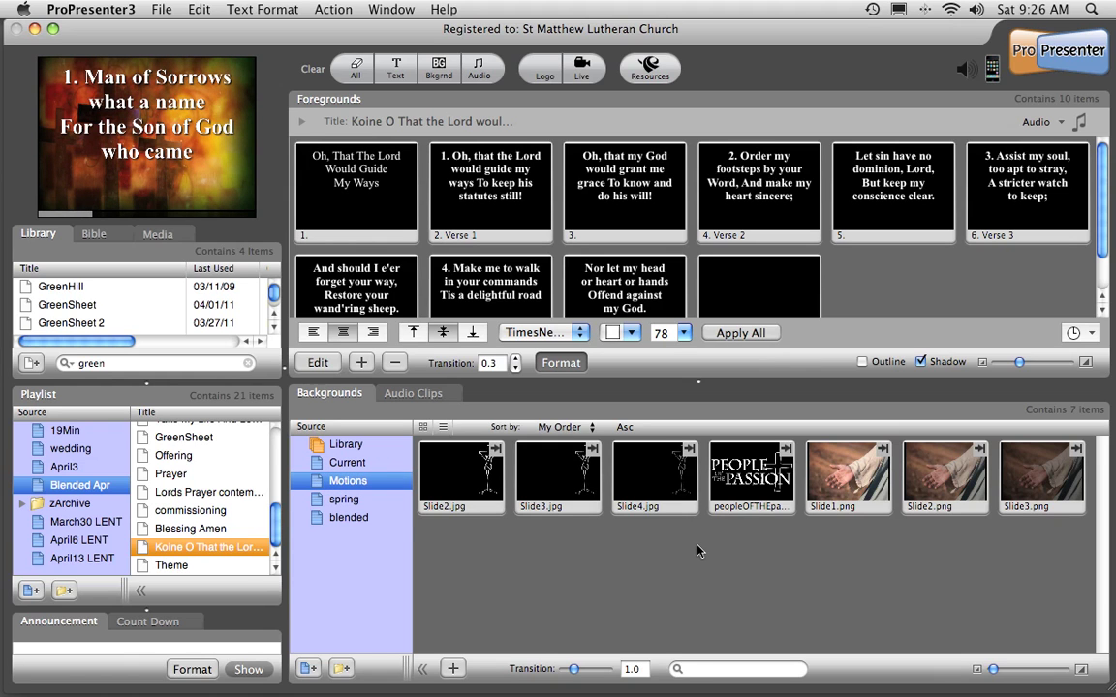
{"action": "scroll", "coordinate": [812, 559], "scroll_direction": "down", "scroll_amount": 3}
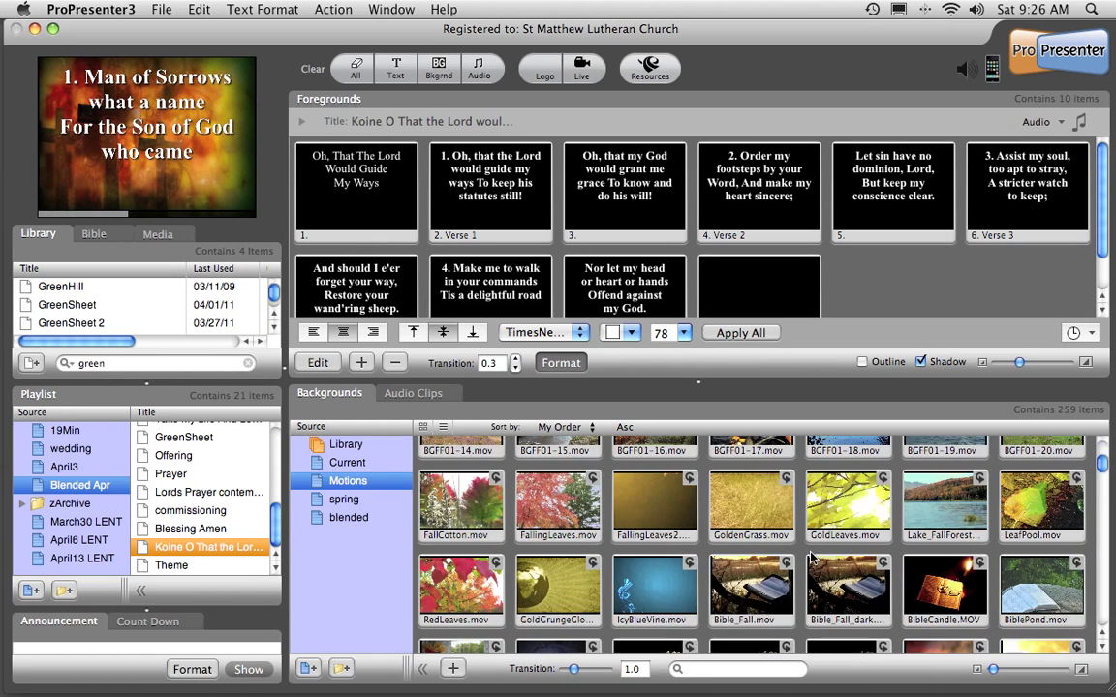
{"action": "scroll", "coordinate": [811, 559], "scroll_direction": "down", "scroll_amount": 3}
{"action": "scroll", "coordinate": [770, 553], "scroll_direction": "down", "scroll_amount": 5}
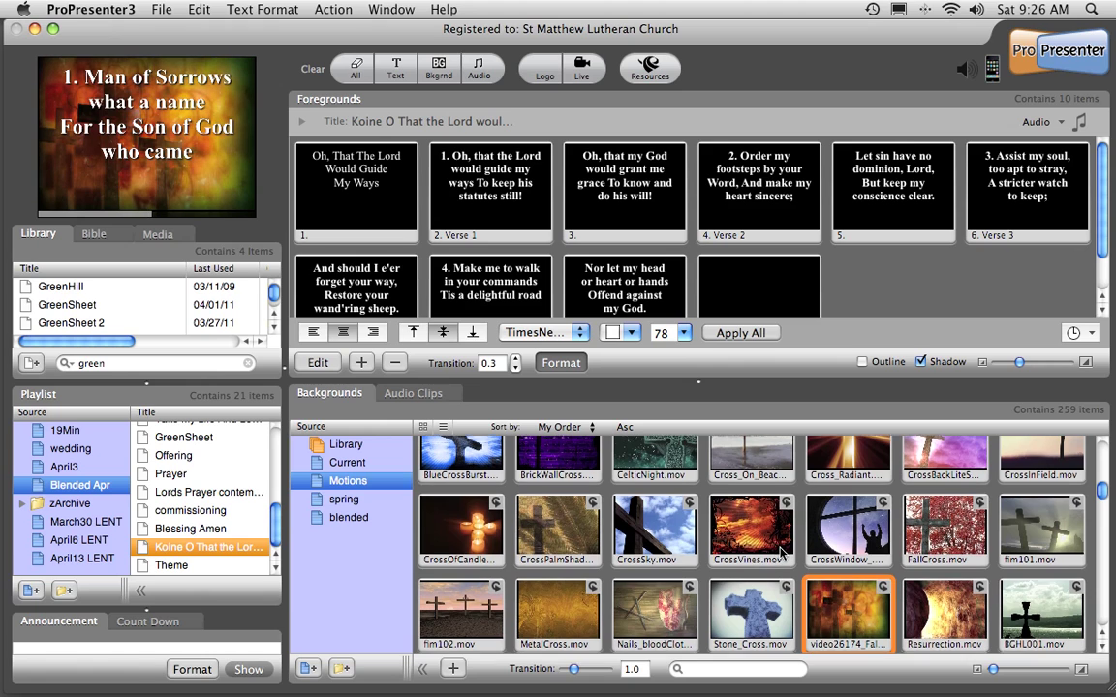
{"action": "scroll", "coordinate": [781, 553], "scroll_direction": "down", "scroll_amount": 1}
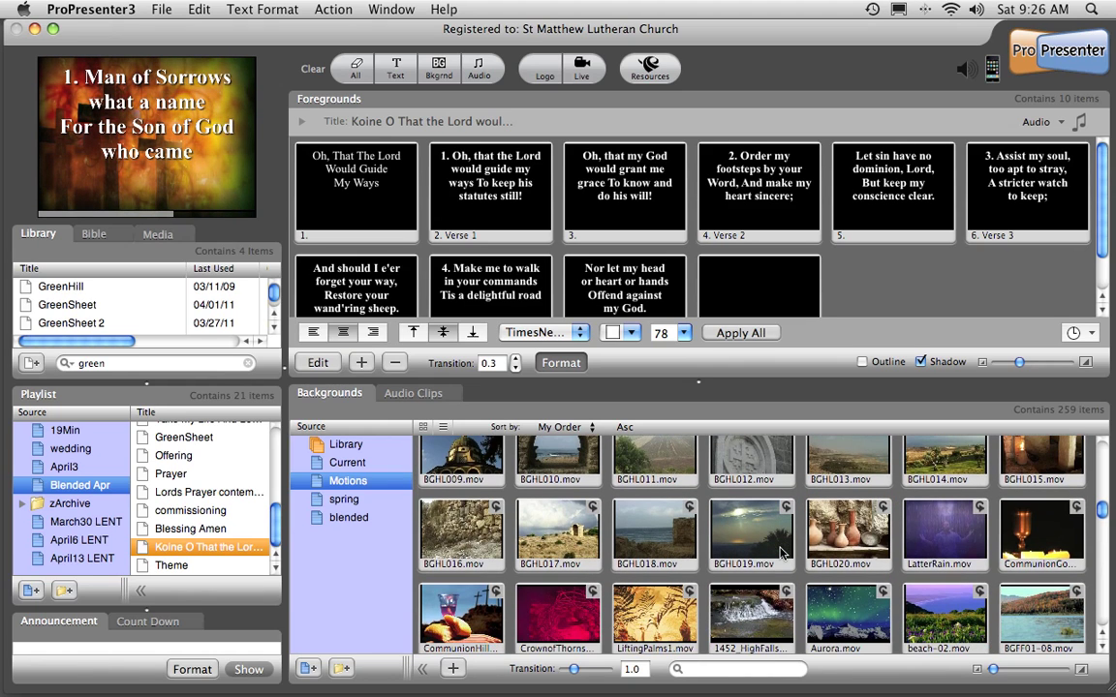
{"action": "scroll", "coordinate": [781, 553], "scroll_direction": "down", "scroll_amount": 10}
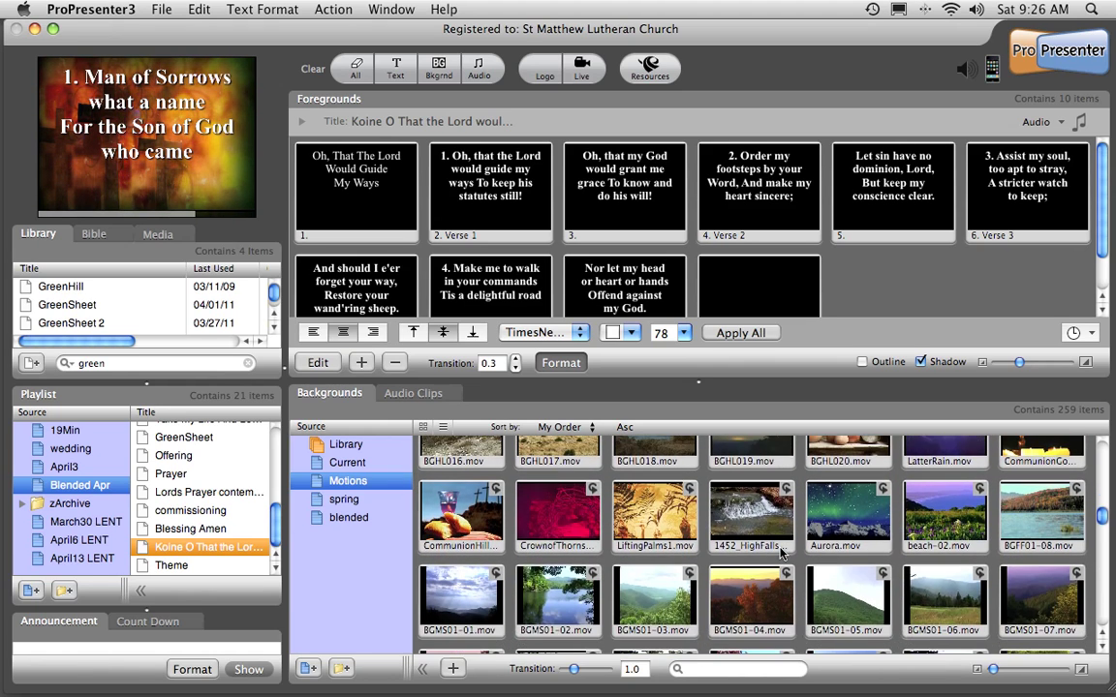
{"action": "scroll", "coordinate": [780, 553], "scroll_direction": "down", "scroll_amount": 3}
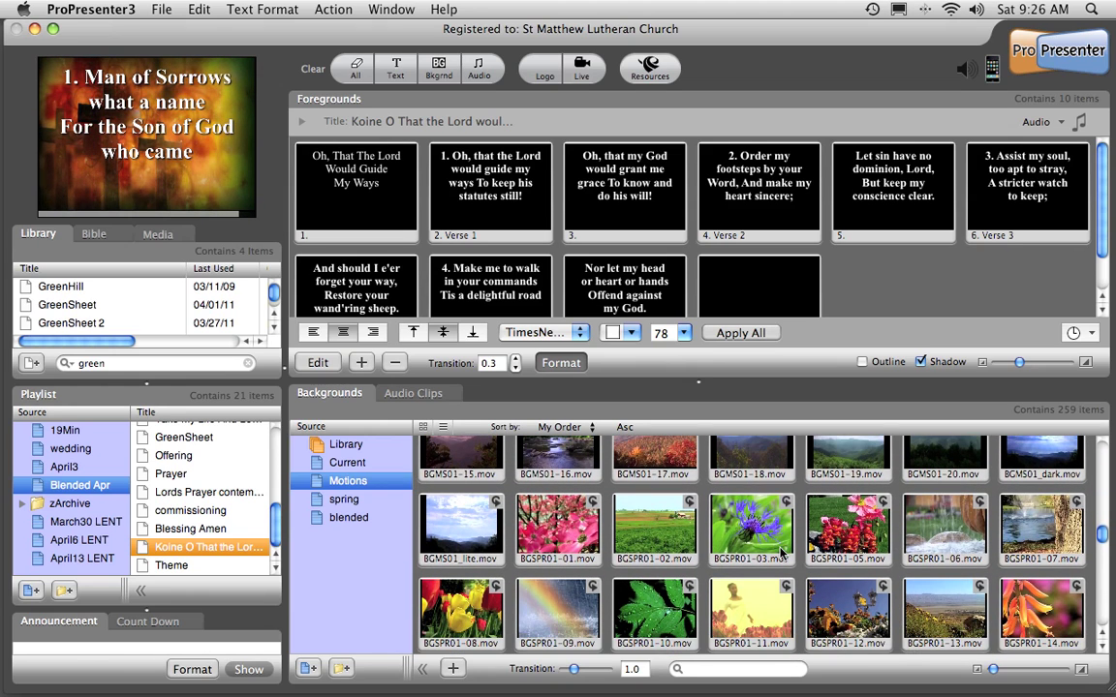
{"action": "scroll", "coordinate": [781, 553], "scroll_direction": "down", "scroll_amount": 1}
{"action": "scroll", "coordinate": [780, 553], "scroll_direction": "down", "scroll_amount": 3}
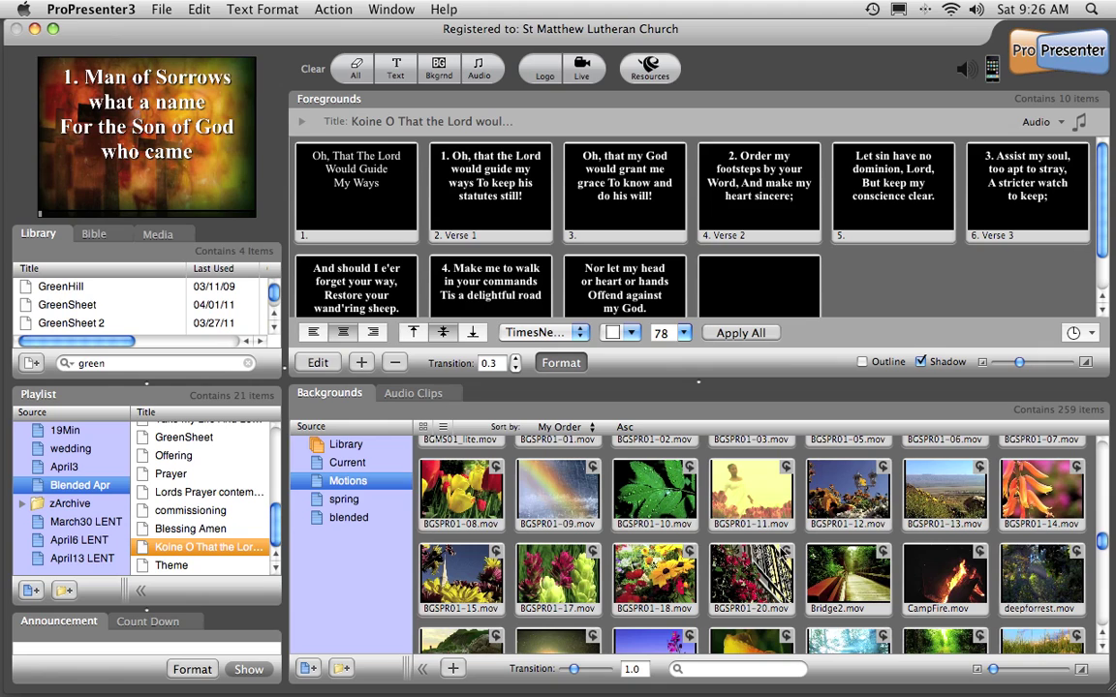
Step: Preview Bridge2.mov behind the first verse and the third slide on the output
{"action": "left_click", "coordinate": [848, 578]}
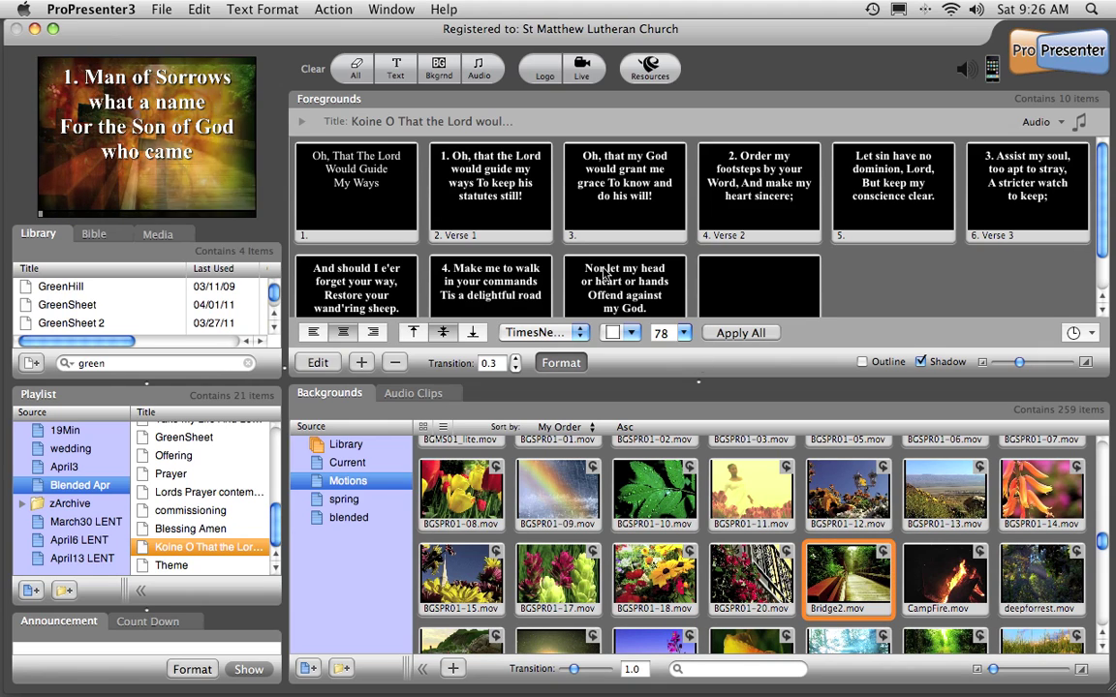
{"action": "left_click", "coordinate": [511, 196]}
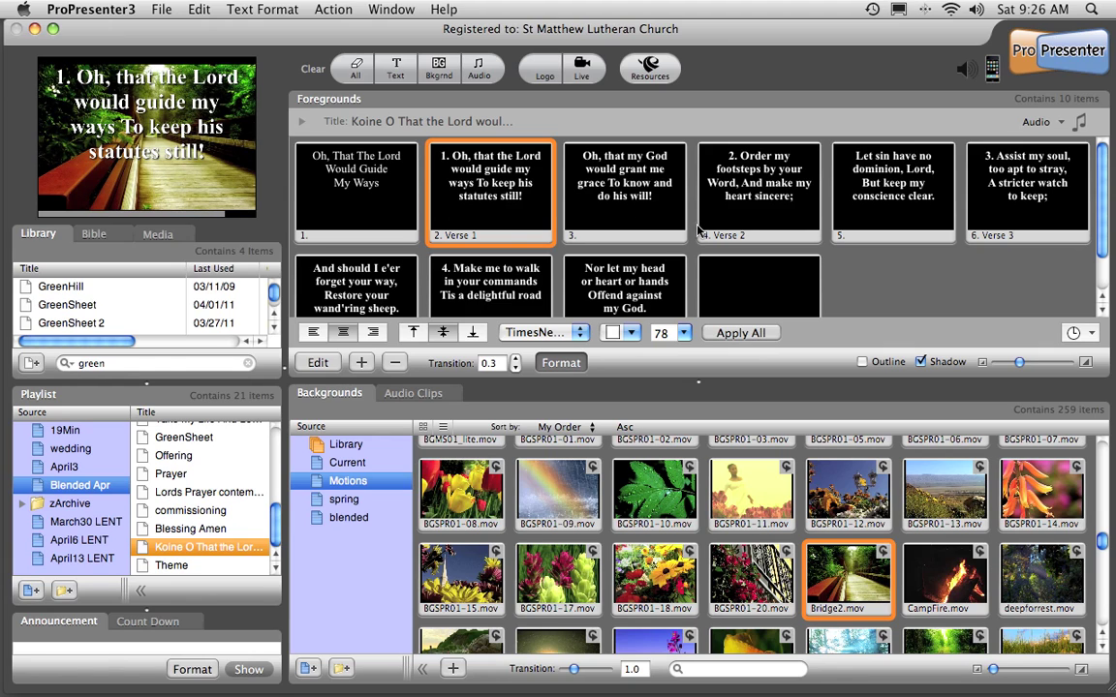
{"action": "left_click", "coordinate": [642, 184]}
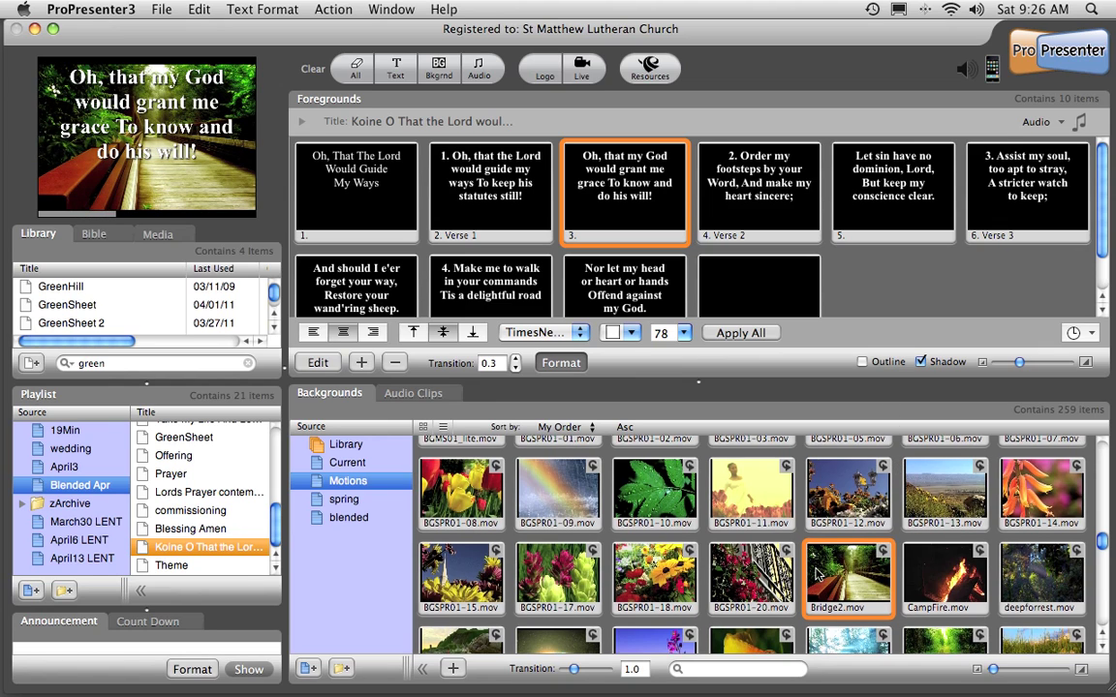
Step: Preview ForestPath.mov and apply it as the background of slide 1
{"action": "scroll", "coordinate": [838, 578], "scroll_direction": "down", "scroll_amount": 3}
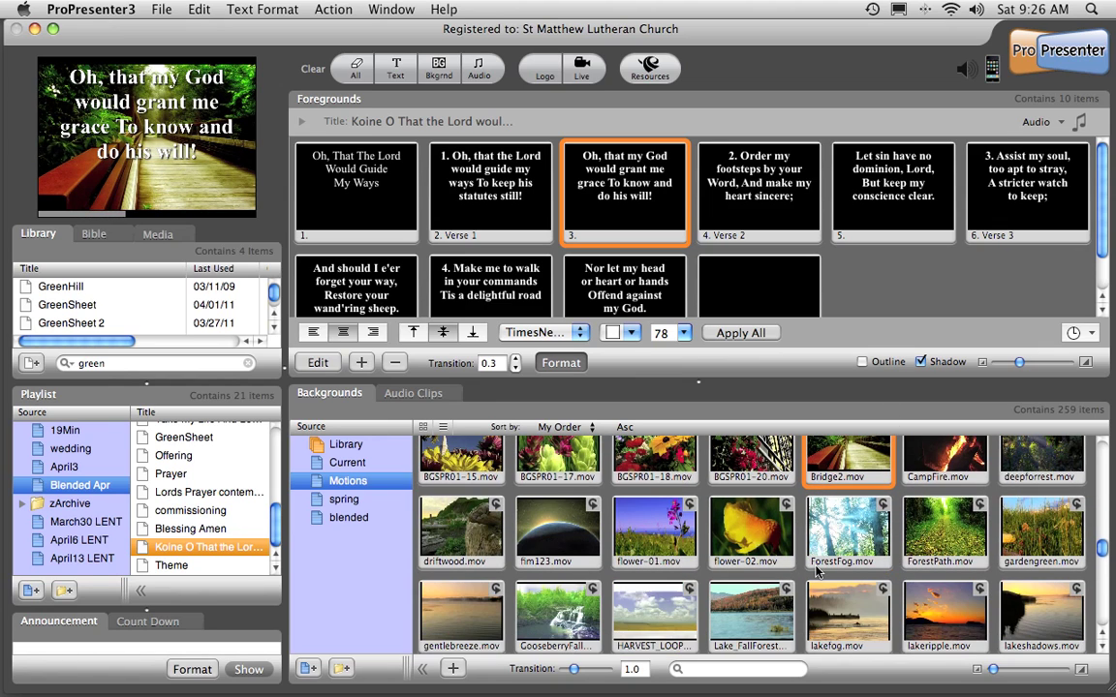
{"action": "left_click", "coordinate": [957, 534]}
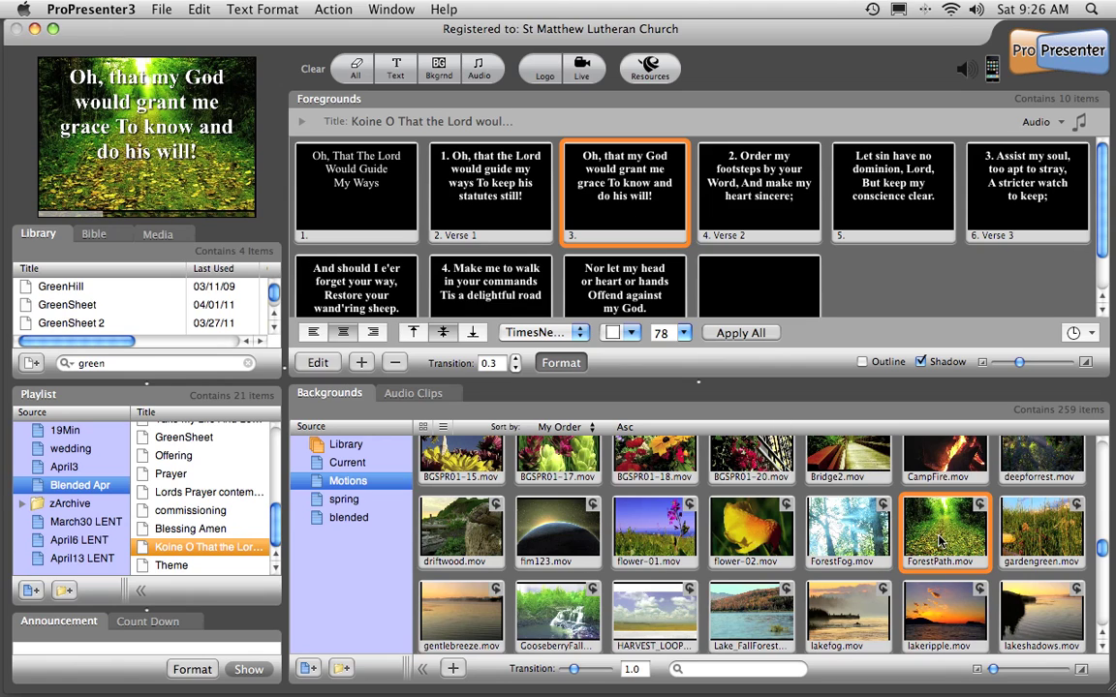
{"action": "left_click_drag", "start_coordinate": [944, 545], "coordinate": [328, 179]}
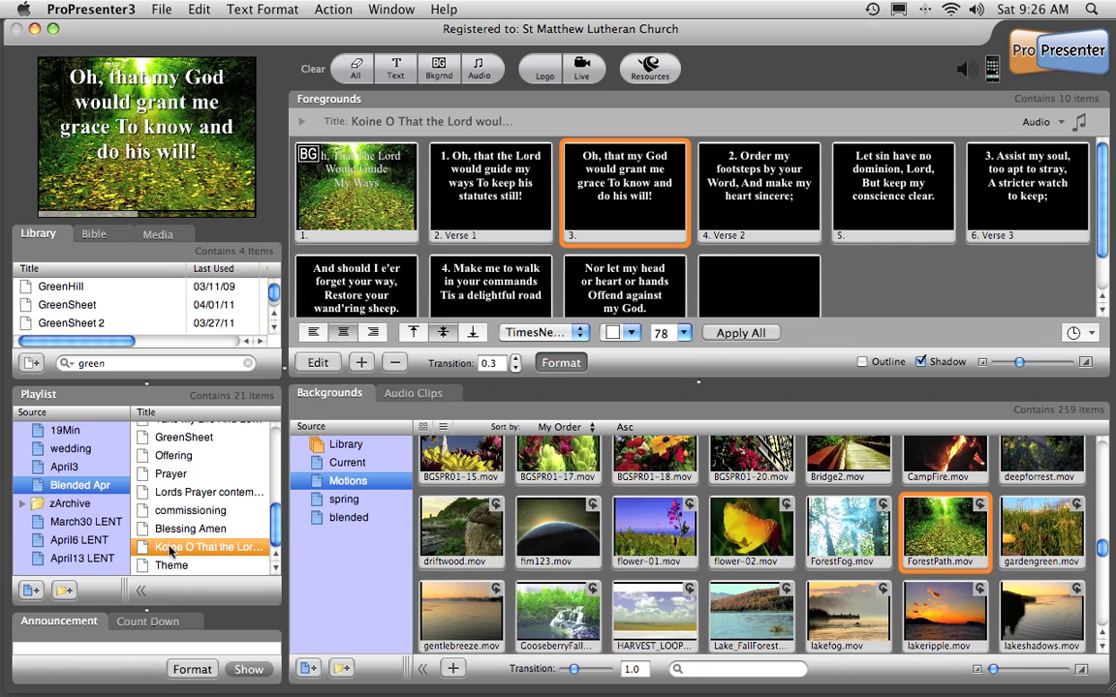
{"action": "key", "text": "Down"}
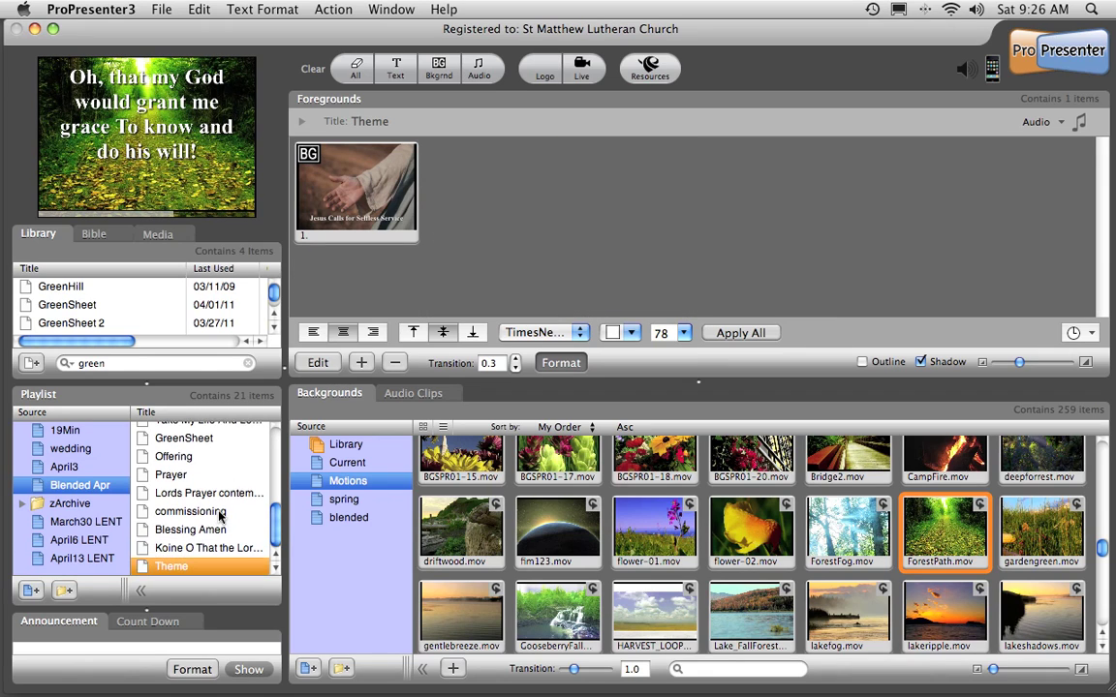
{"action": "scroll", "coordinate": [219, 511], "scroll_direction": "up", "scroll_amount": 2}
{"action": "scroll", "coordinate": [217, 523], "scroll_direction": "down", "scroll_amount": 2}
{"action": "left_click", "coordinate": [211, 549]}
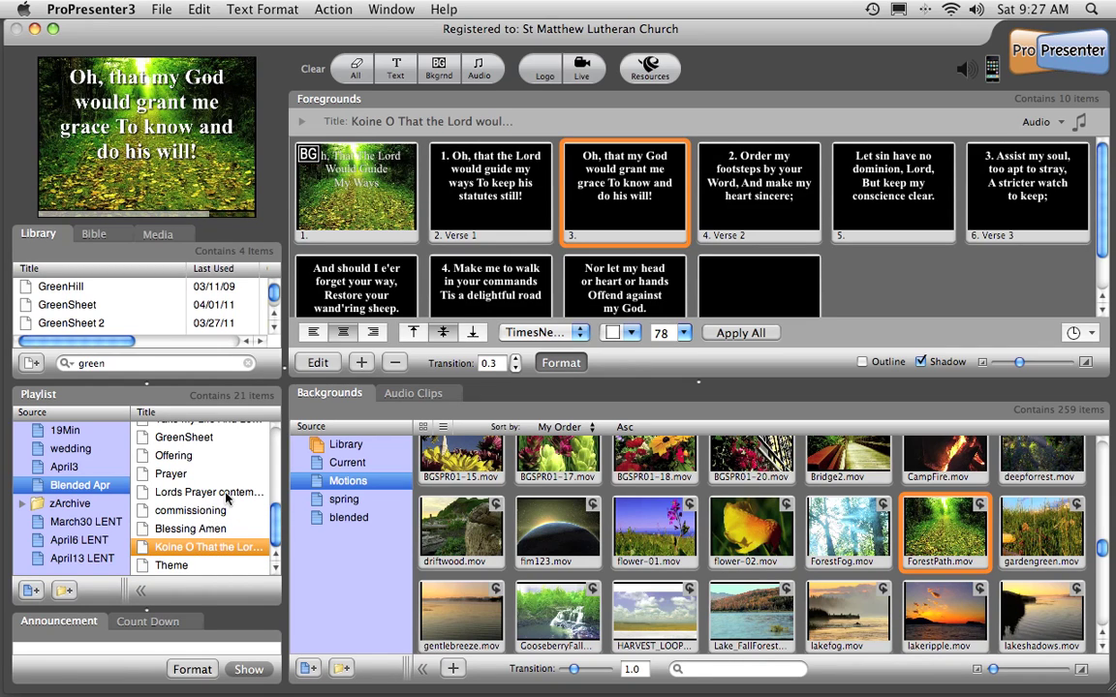
{"action": "scroll", "coordinate": [212, 498], "scroll_direction": "up", "scroll_amount": 3}
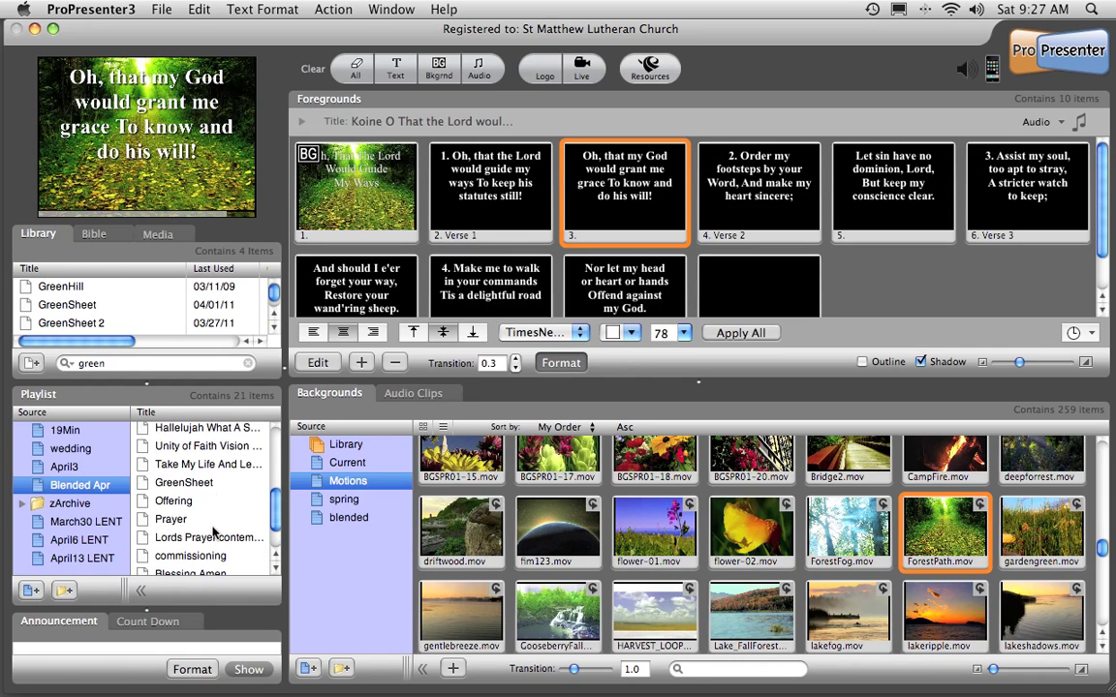
{"action": "scroll", "coordinate": [222, 515], "scroll_direction": "up", "scroll_amount": 1}
{"action": "scroll", "coordinate": [224, 519], "scroll_direction": "up", "scroll_amount": 1}
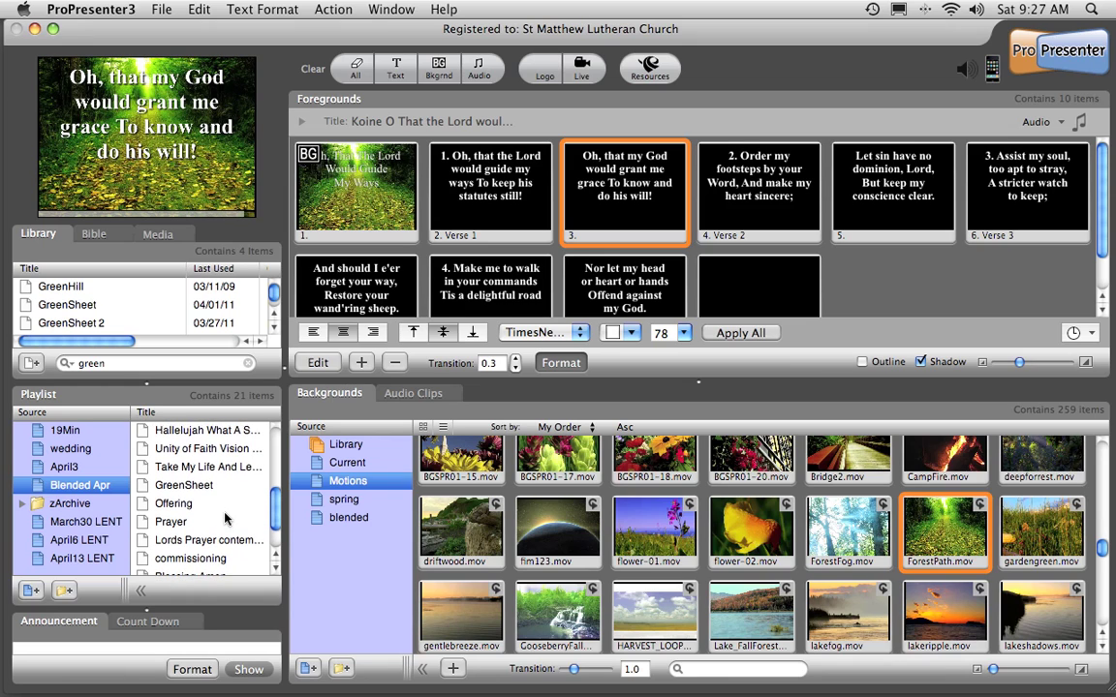